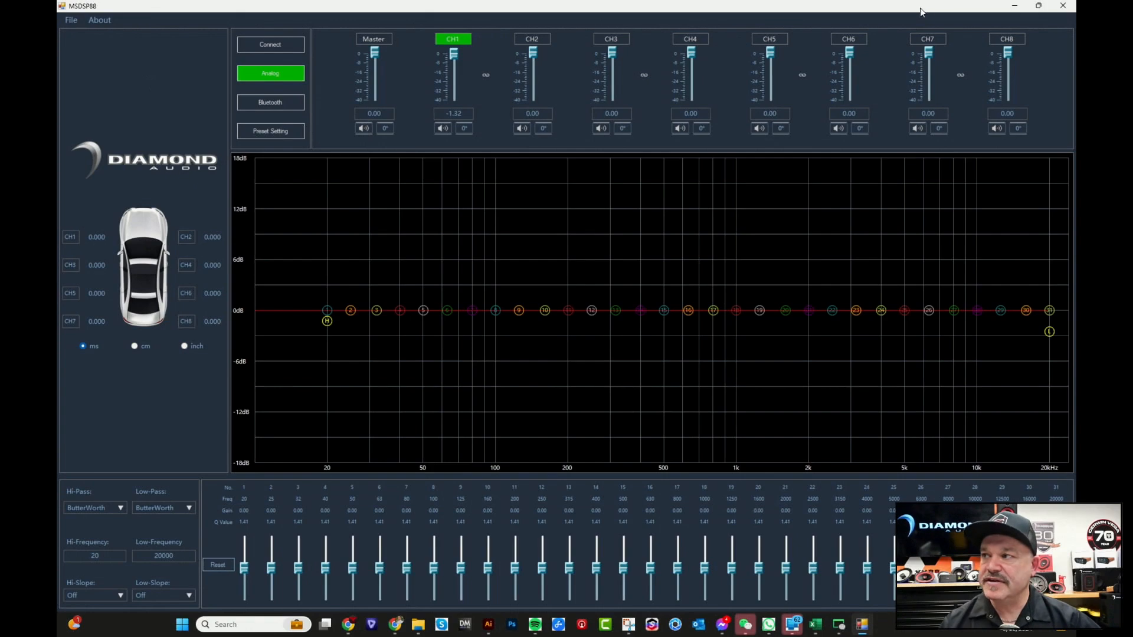
left_click_drag(519, 8, 497, 67)
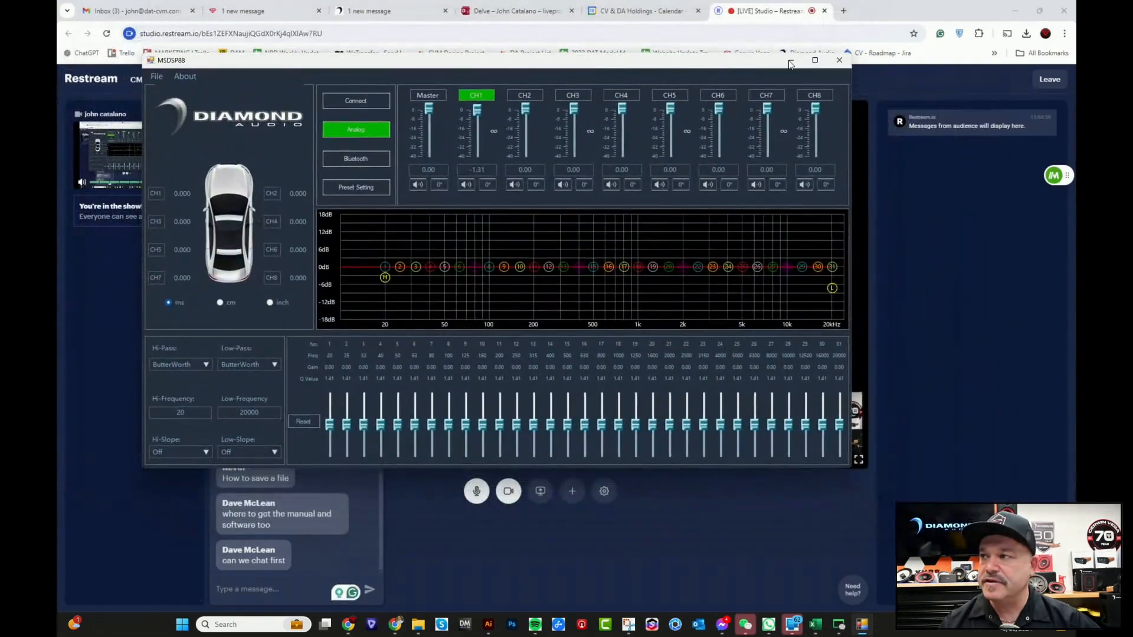
left_click(814, 60)
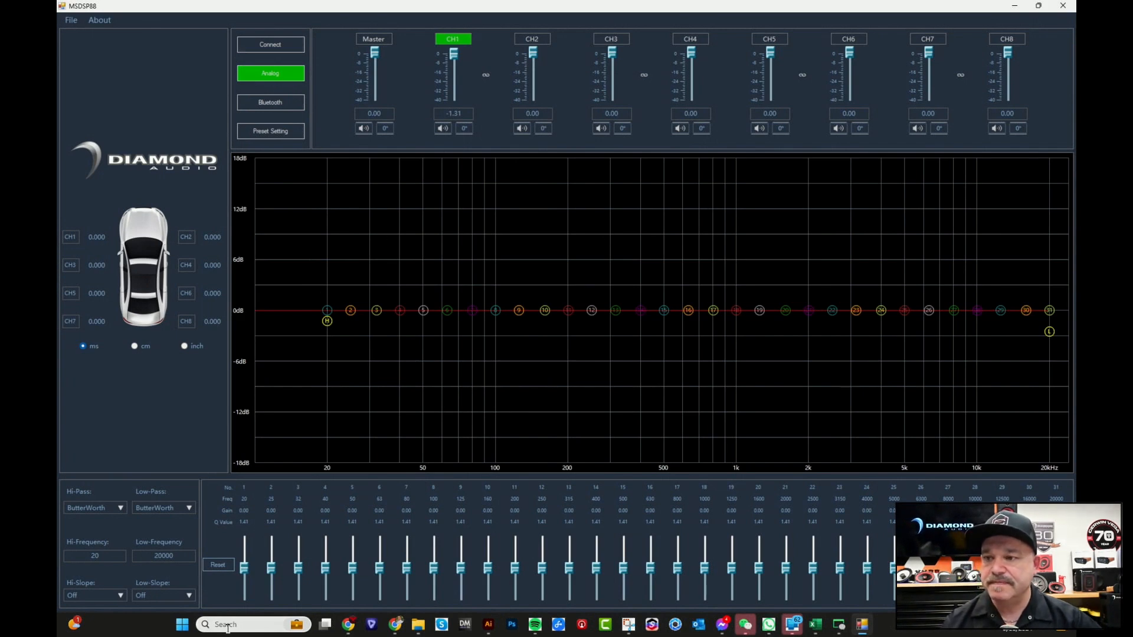
Set both the high-pass and low-pass filter types of CH1 to Linkwitz
left_click(120, 508)
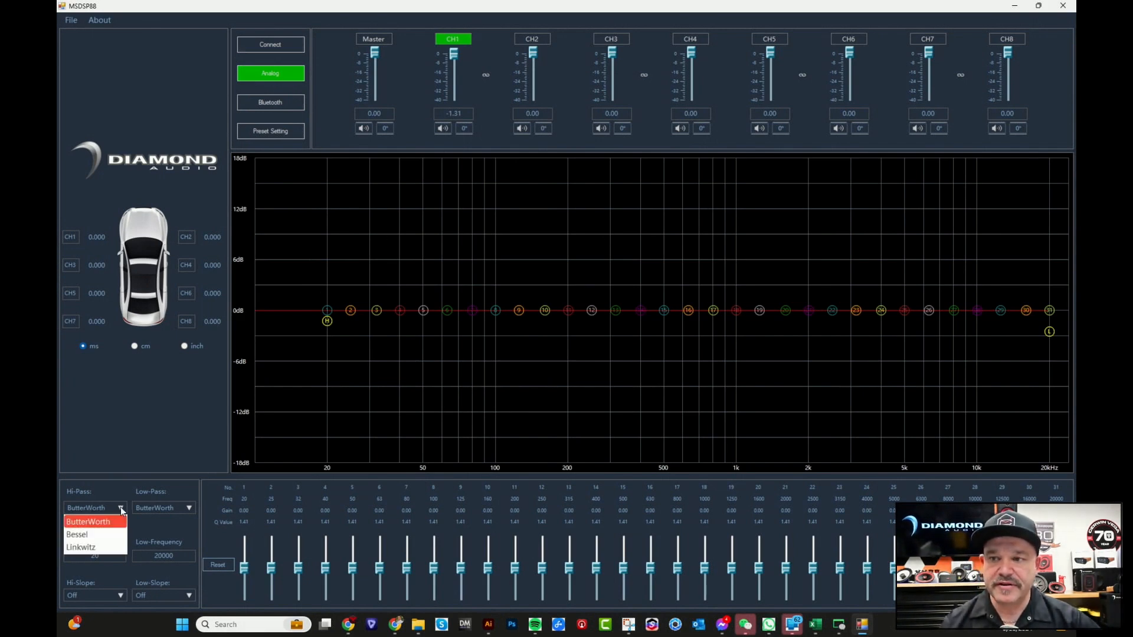
left_click(93, 548)
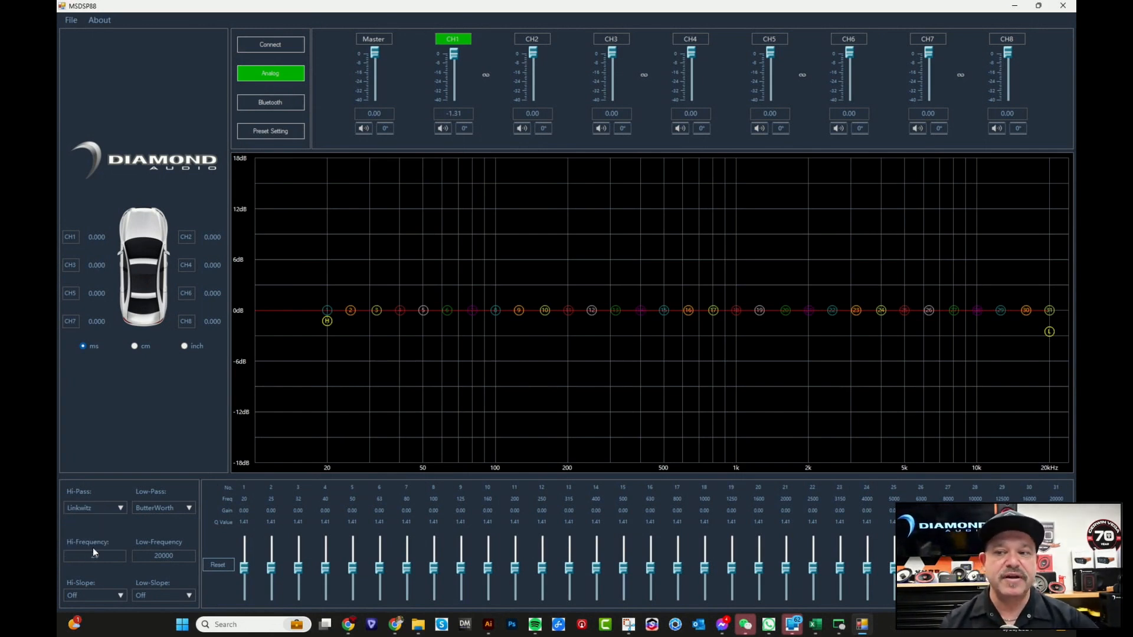
left_click(105, 506)
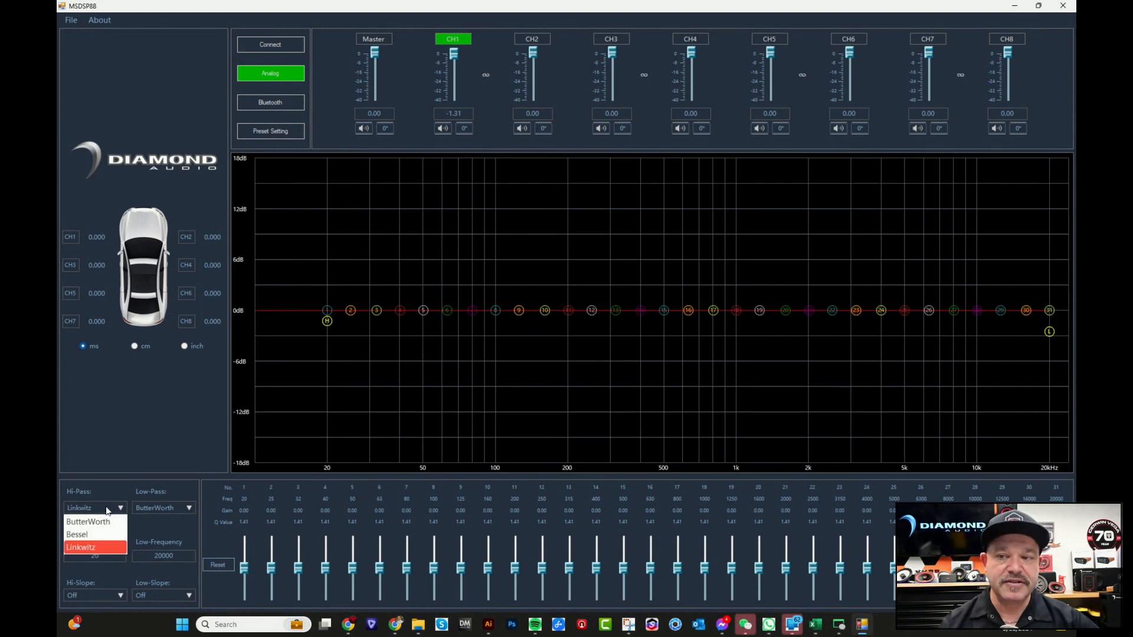
left_click(167, 508)
left_click(165, 548)
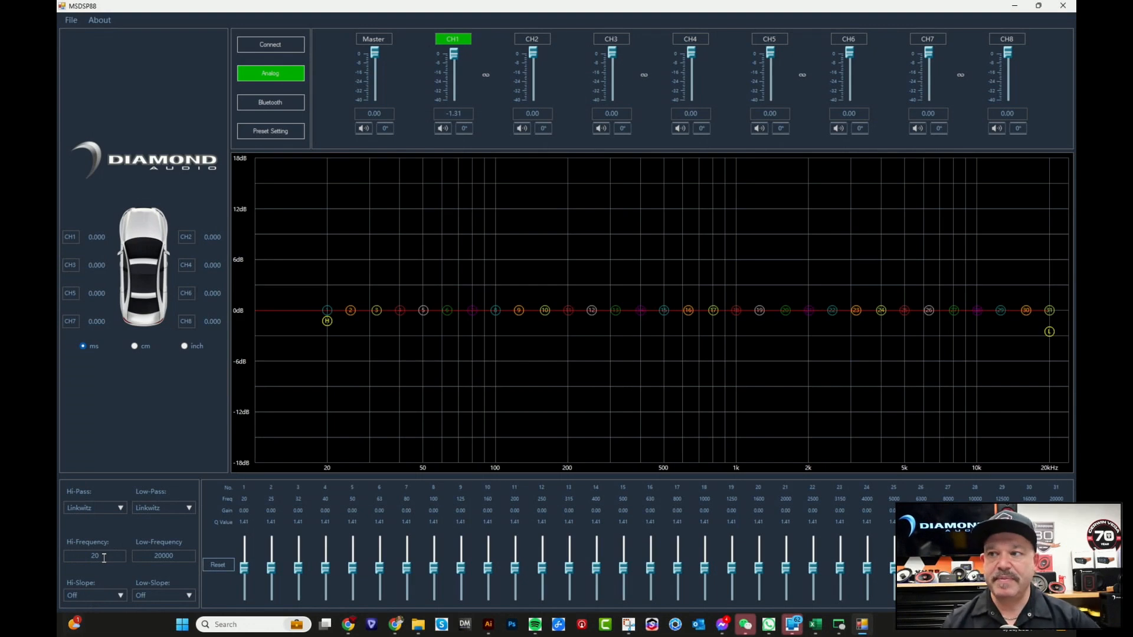
Set CH1's low-pass frequency to 5000 with a 12dB/Oct slope
left_click_drag(103, 555, 75, 556)
left_click_drag(176, 556, 149, 557)
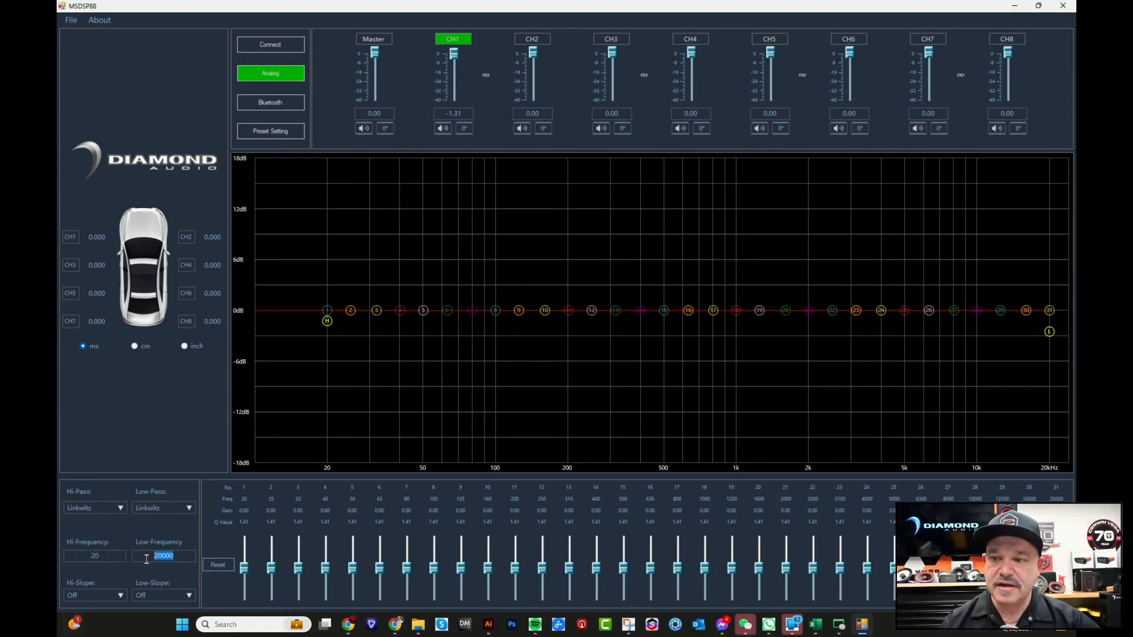
type("5000")
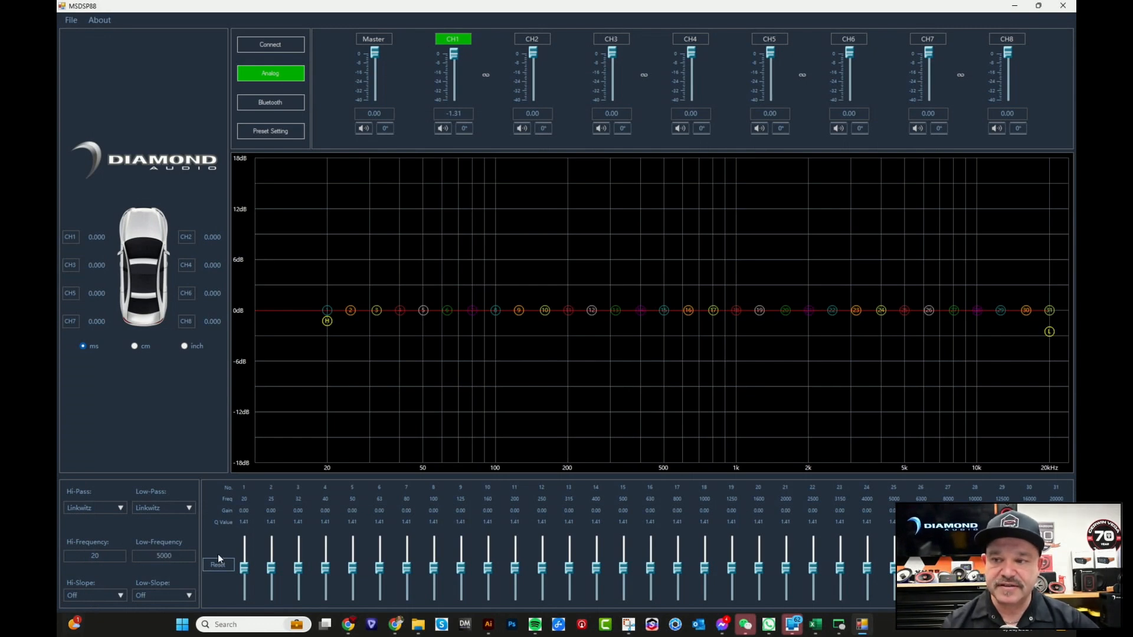
left_click(183, 596)
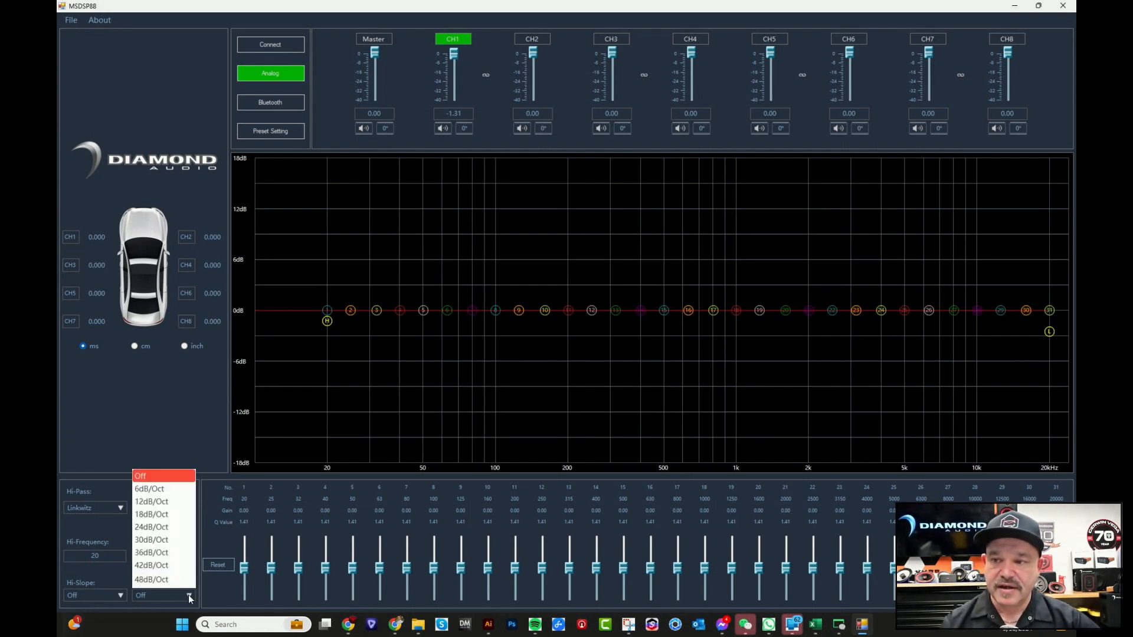
left_click(152, 503)
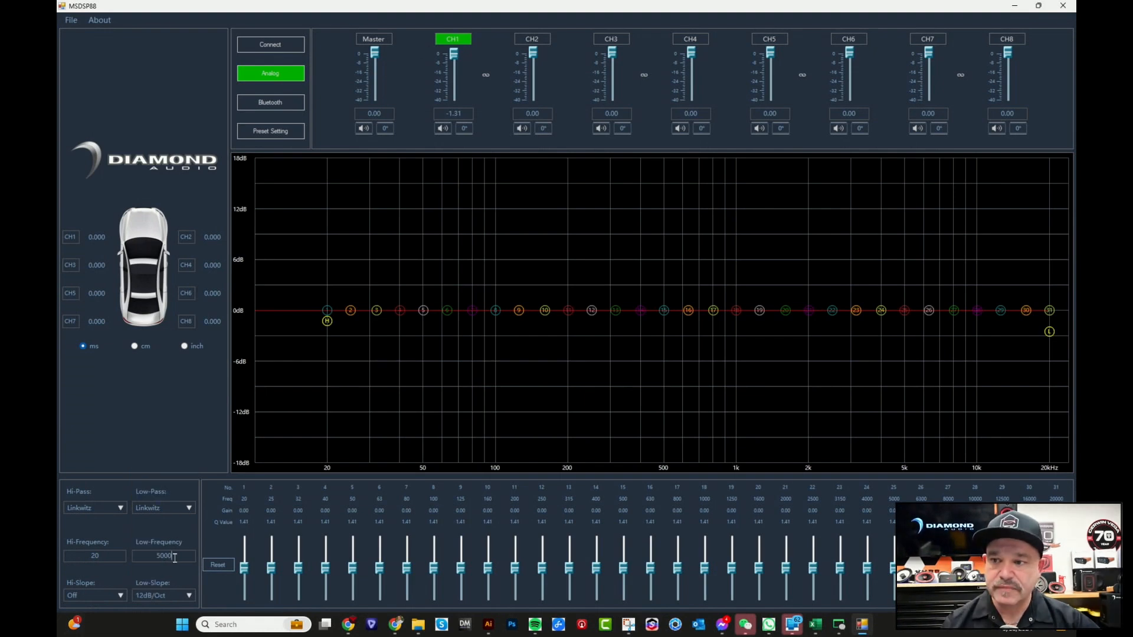
key("Return")
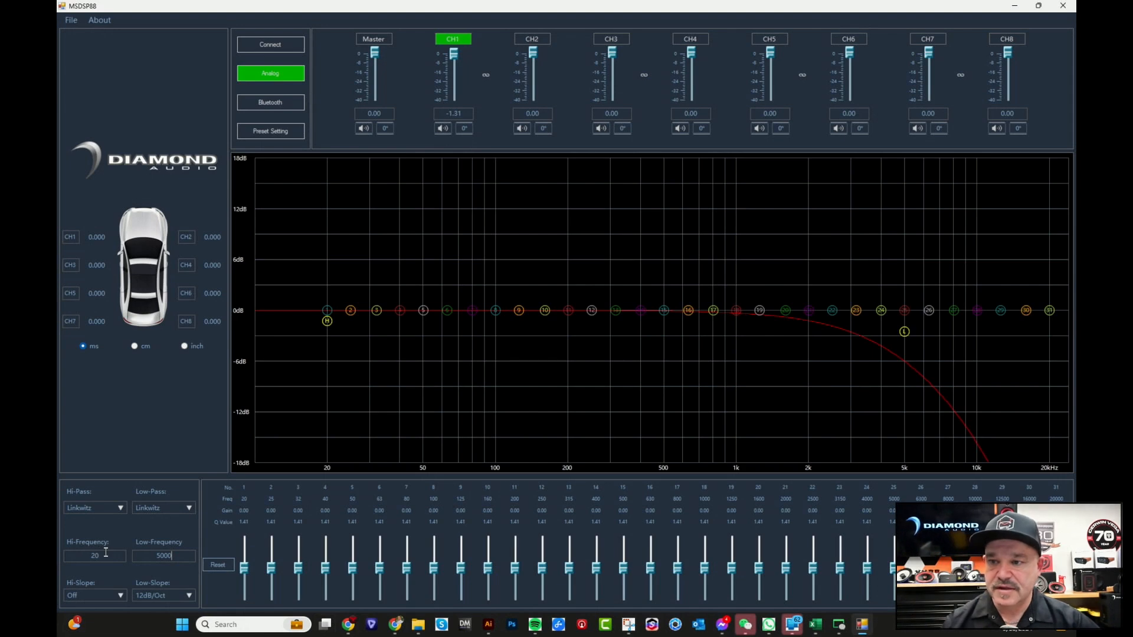
Set CH1's high-pass frequency to 5000
double_click(173, 554)
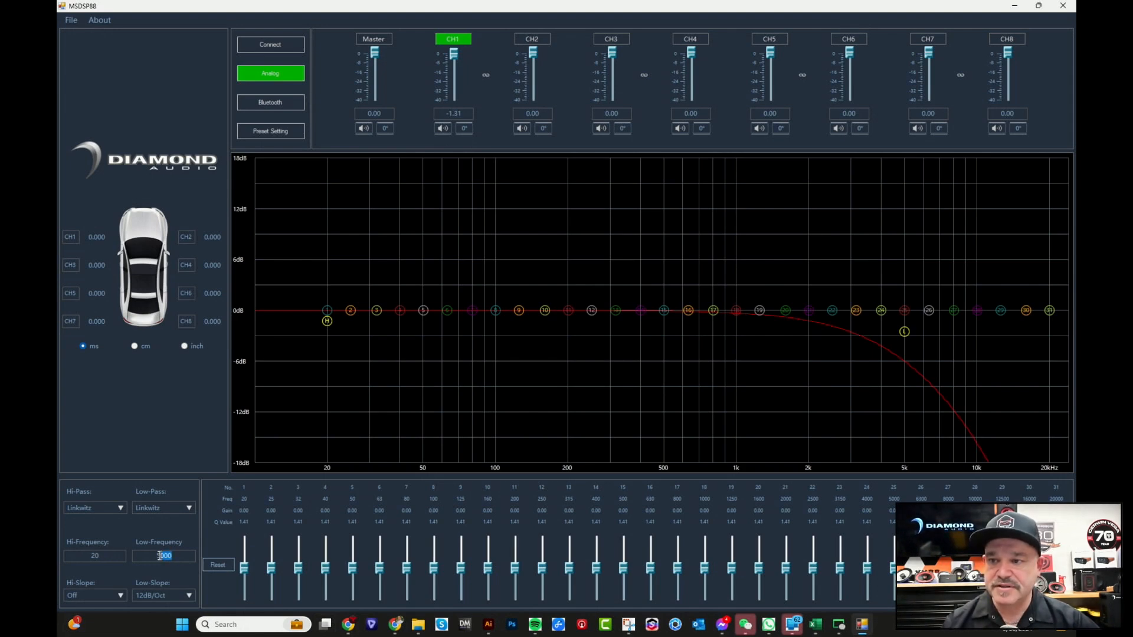
double_click(71, 562)
type("5000")
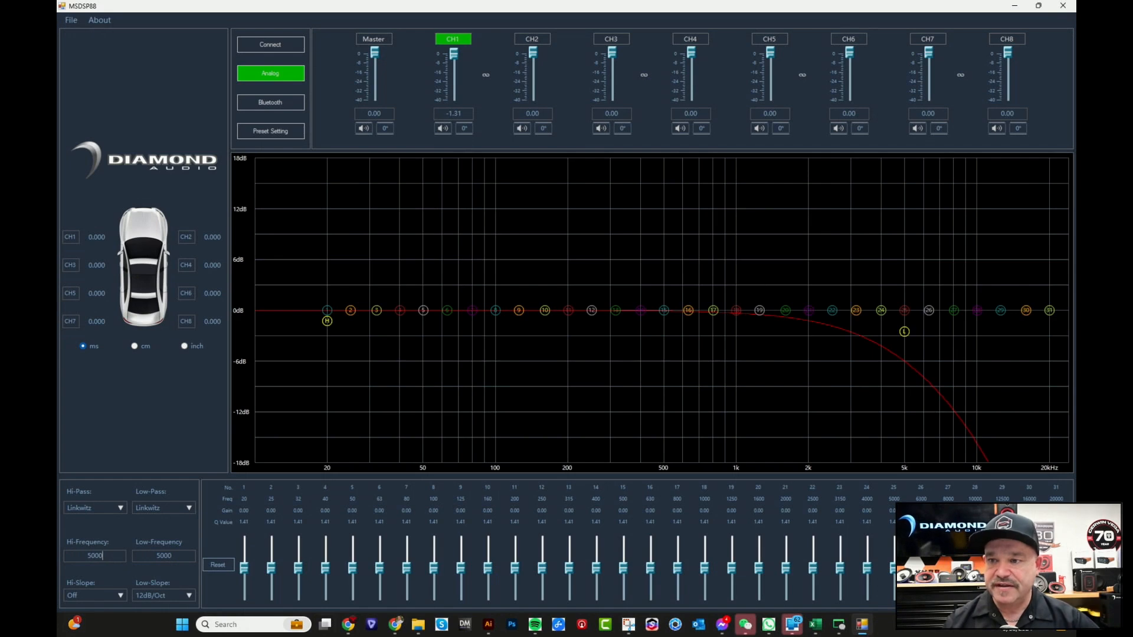
double_click(151, 563)
type("2")
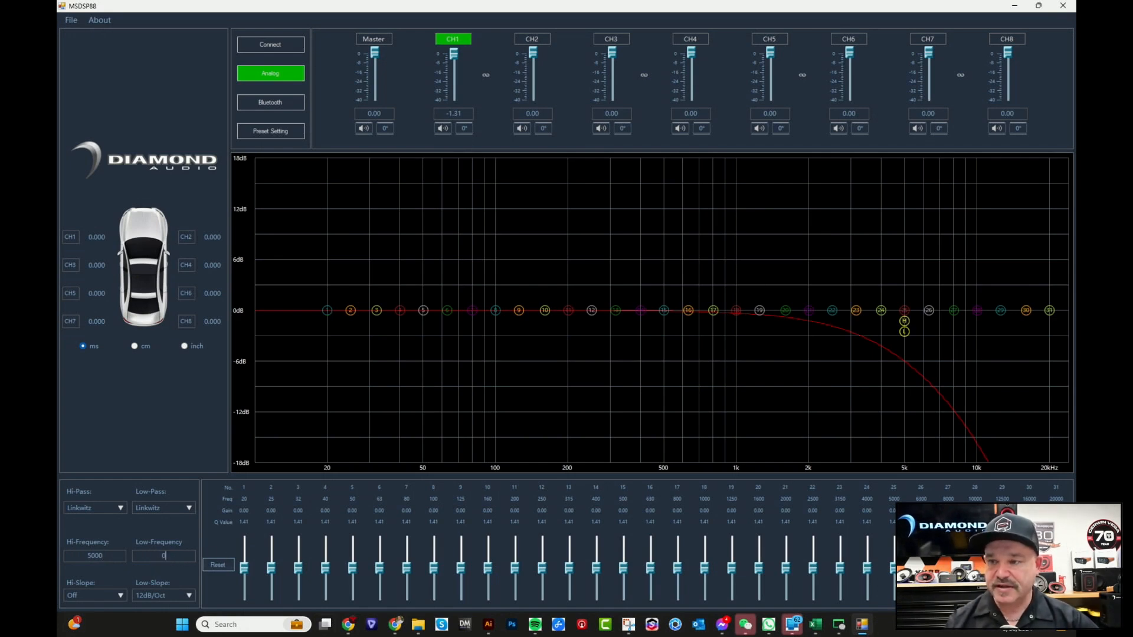
type("00005000")
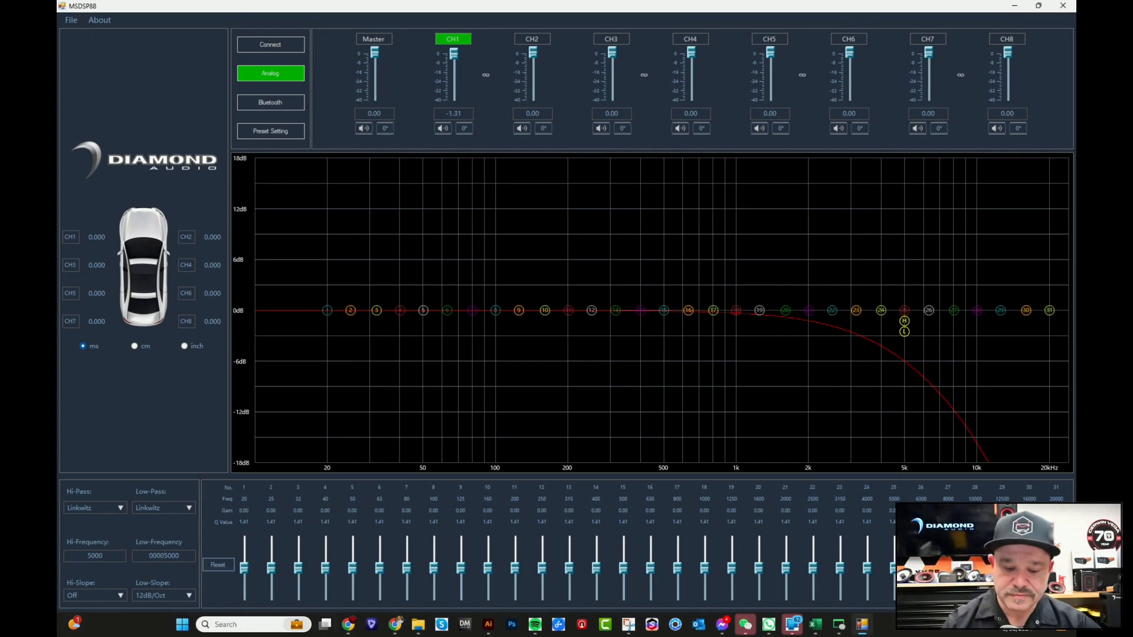
key("Delete")
key("Delete")
key("Delete")
key("Delete")
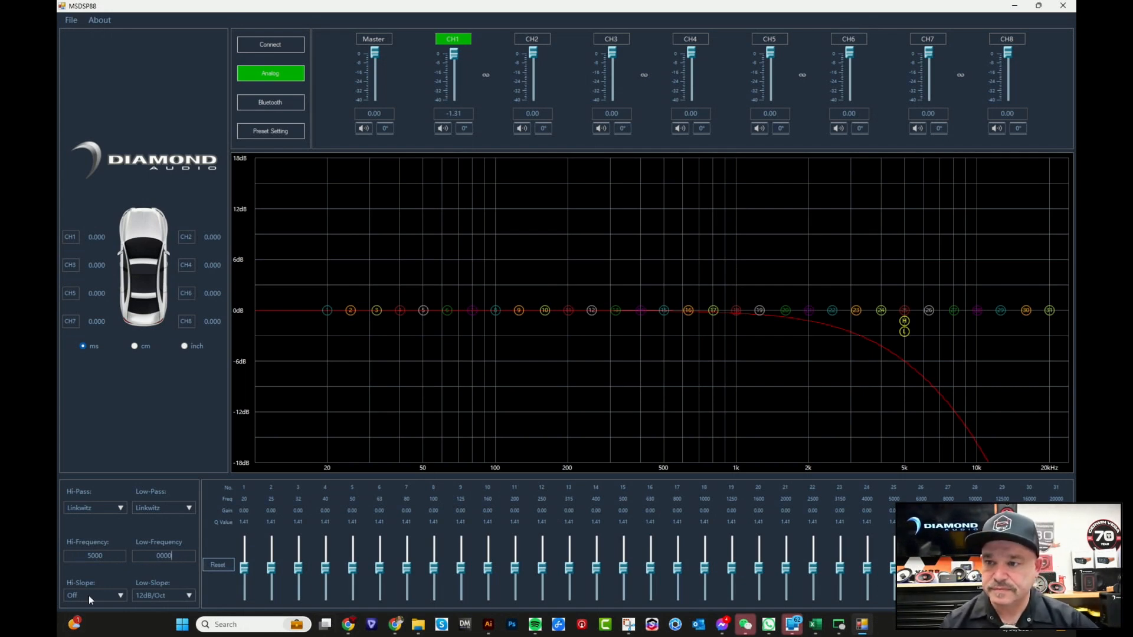
Set CH1's high-pass slope to 12dB/Oct and switch its low-pass slope to Off
left_click(117, 593)
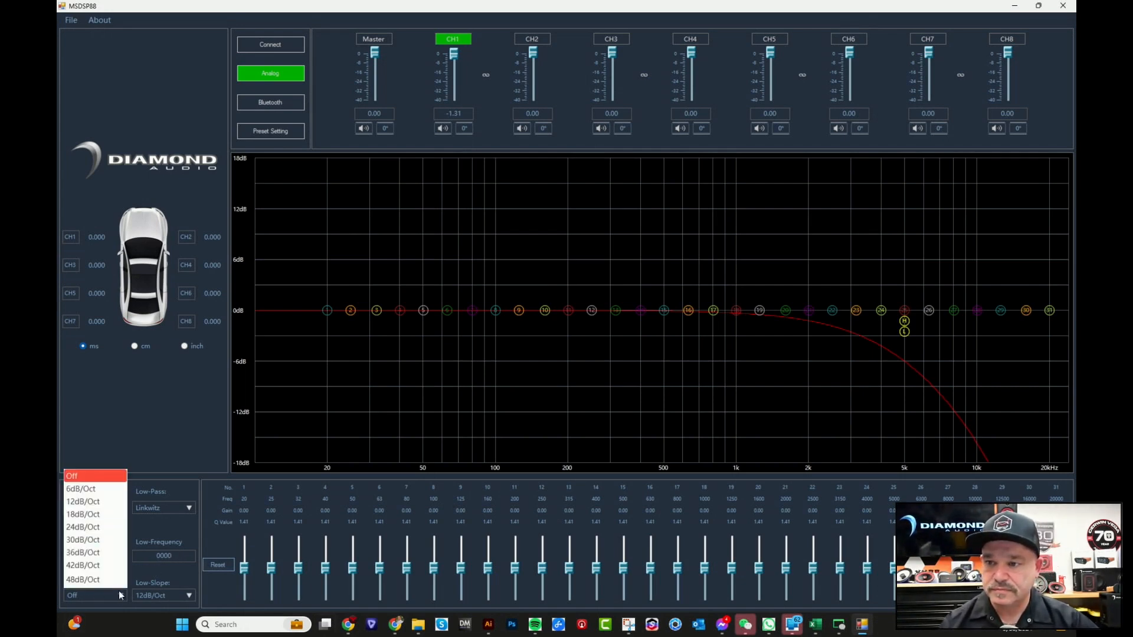
left_click(91, 508)
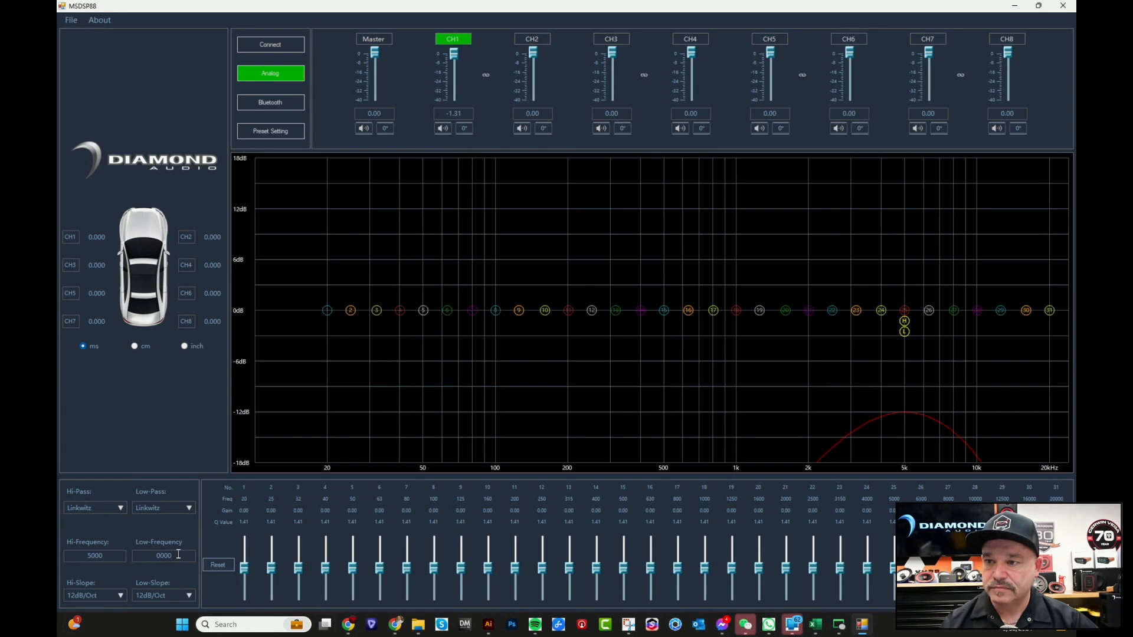
left_click(164, 590)
left_click(168, 495)
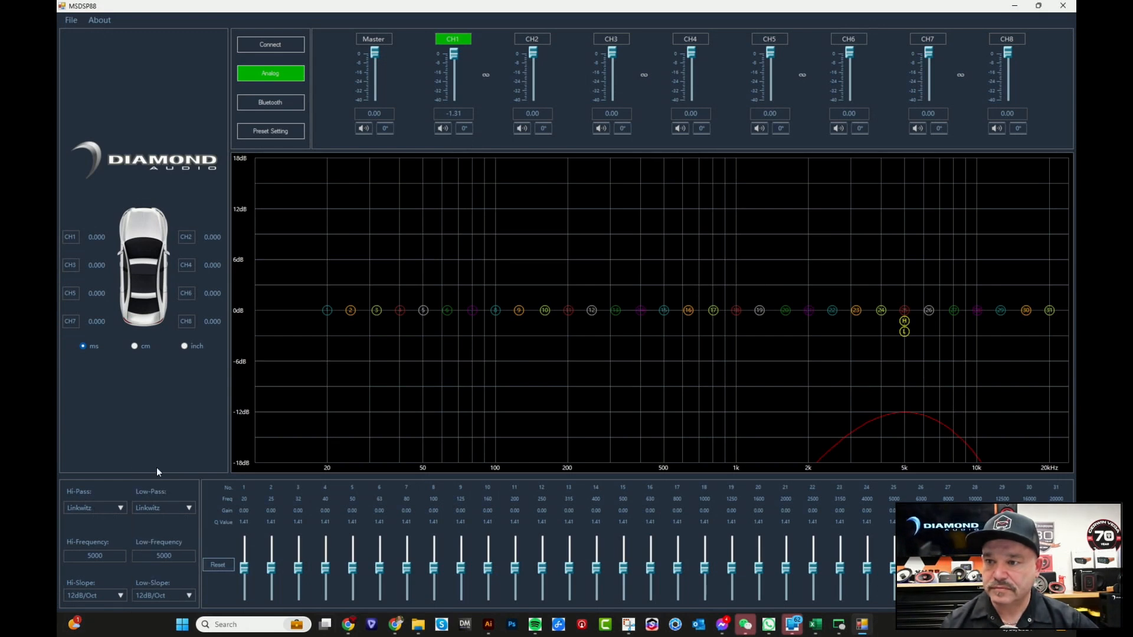
left_click(163, 590)
left_click(150, 474)
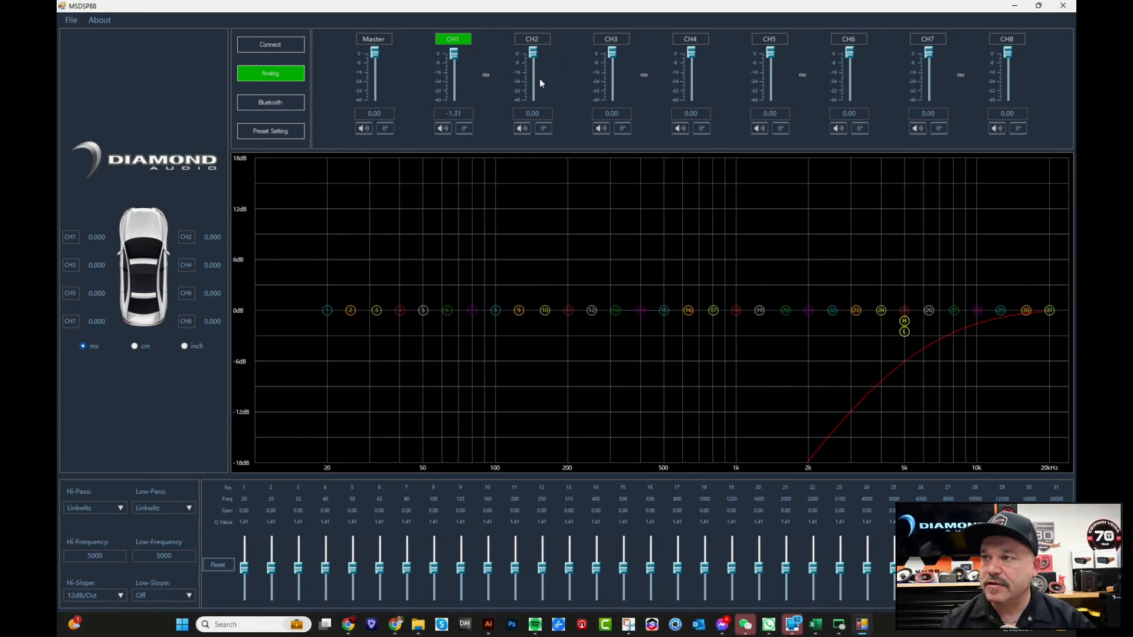
Link CH1 and CH2 by copying from CH1 to CH2, and compare the two channels' curves
left_click(534, 41)
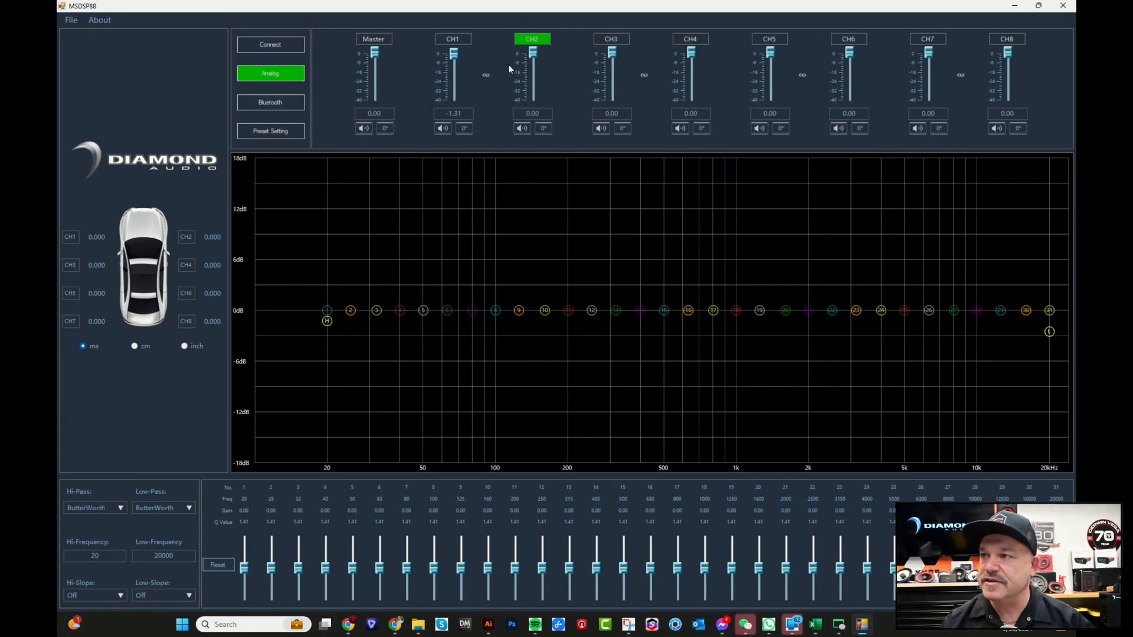
left_click(487, 76)
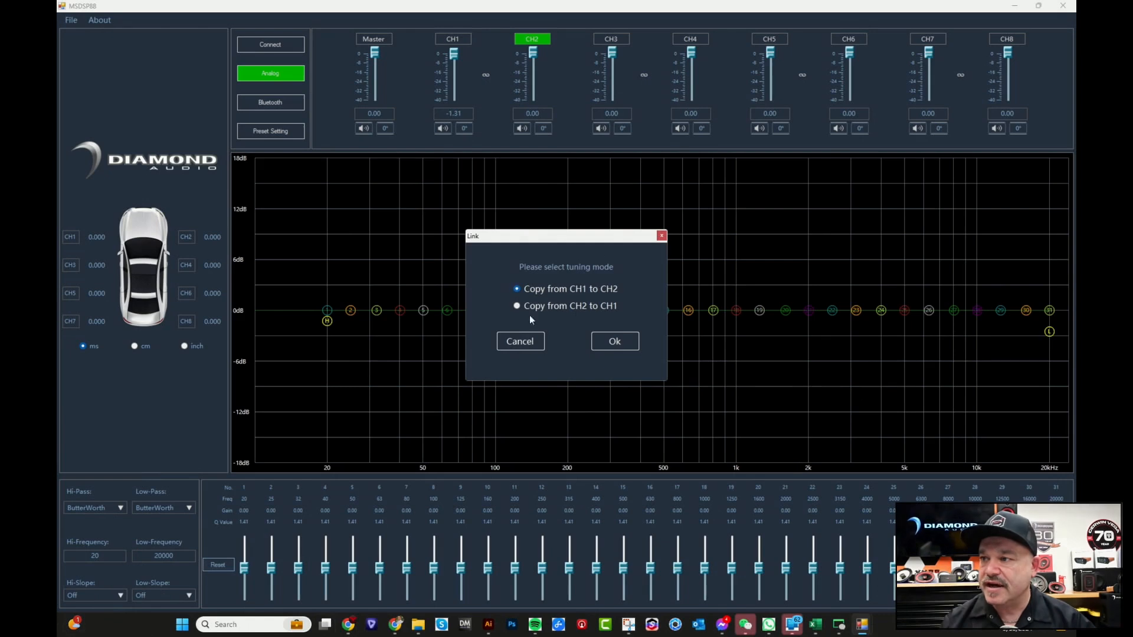
left_click(604, 342)
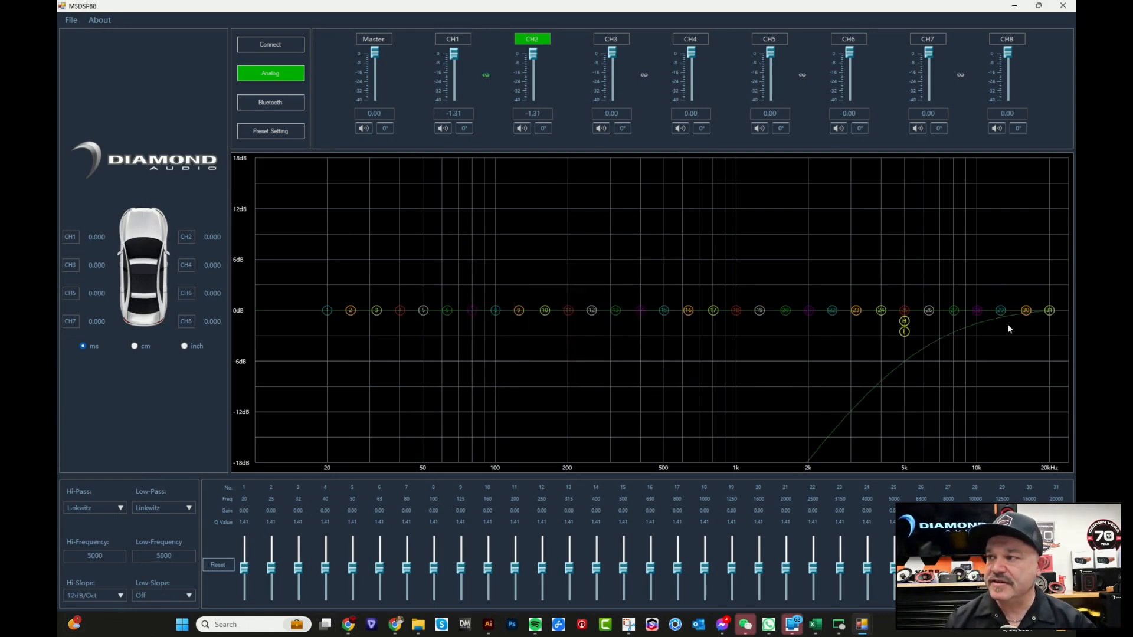
left_click(453, 40)
left_click(531, 39)
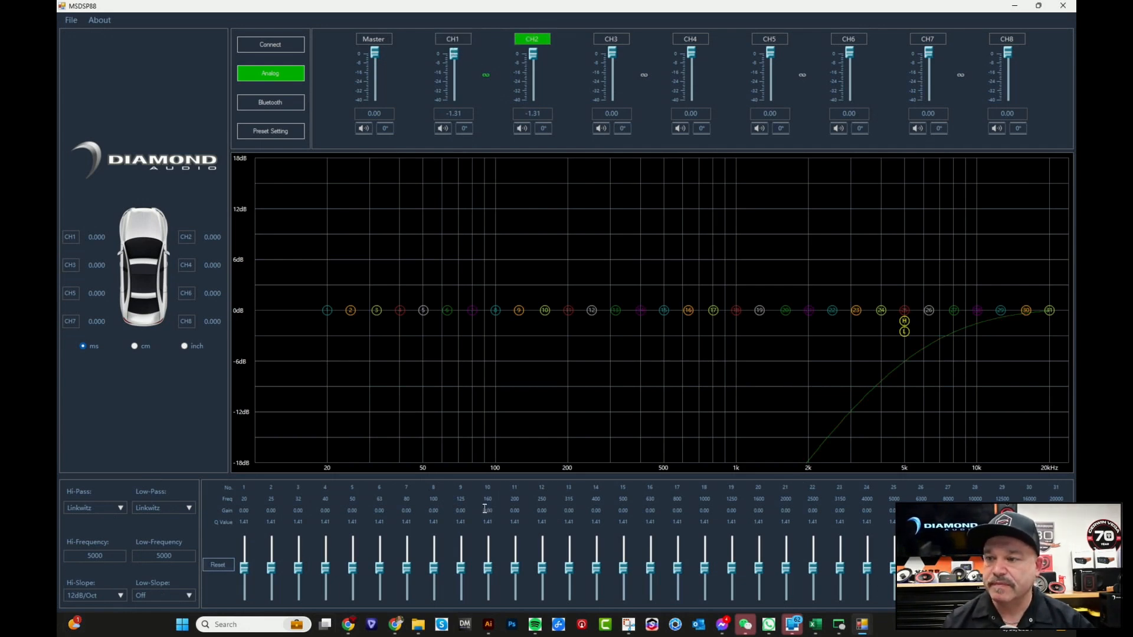
On CH3, set the high-pass frequency to 100 with a 12dB/Oct slope
left_click(606, 41)
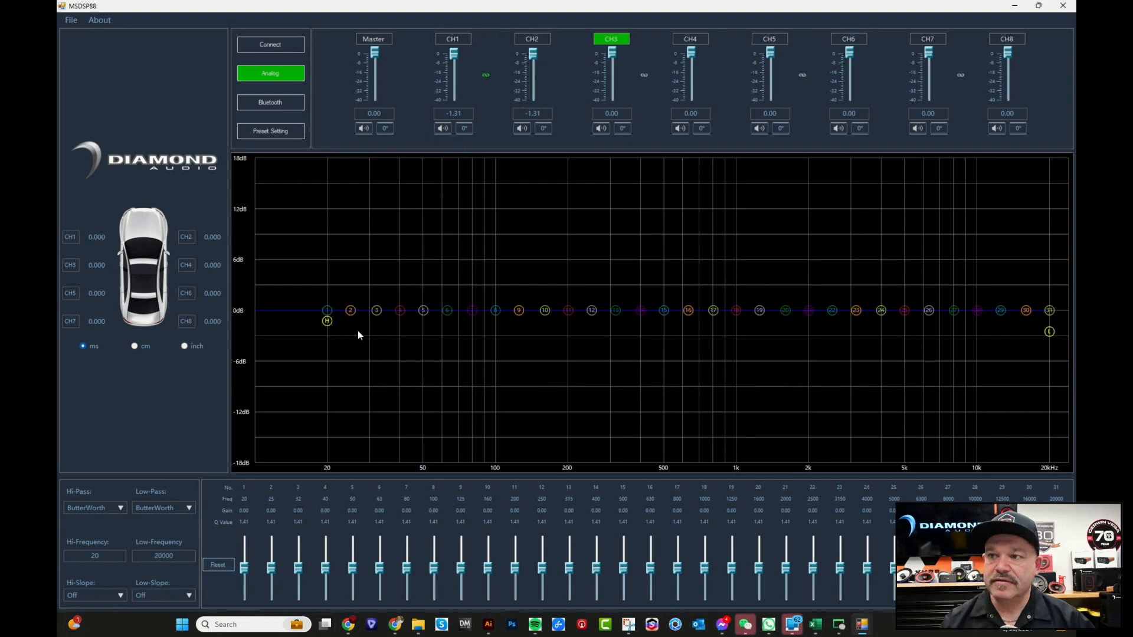
double_click(151, 558)
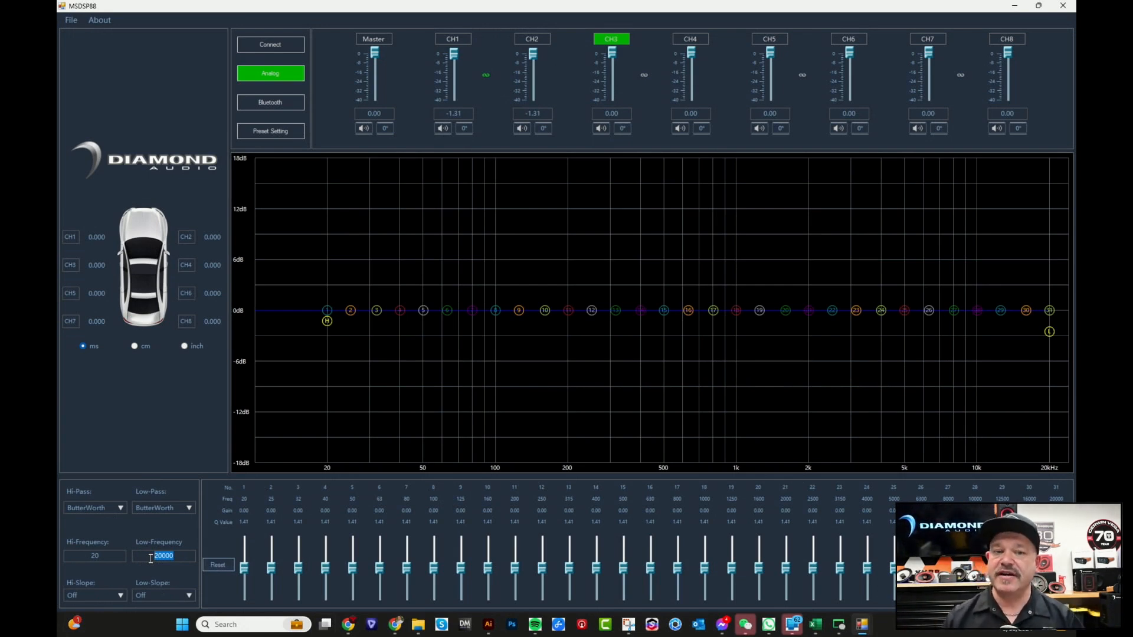
double_click(89, 553)
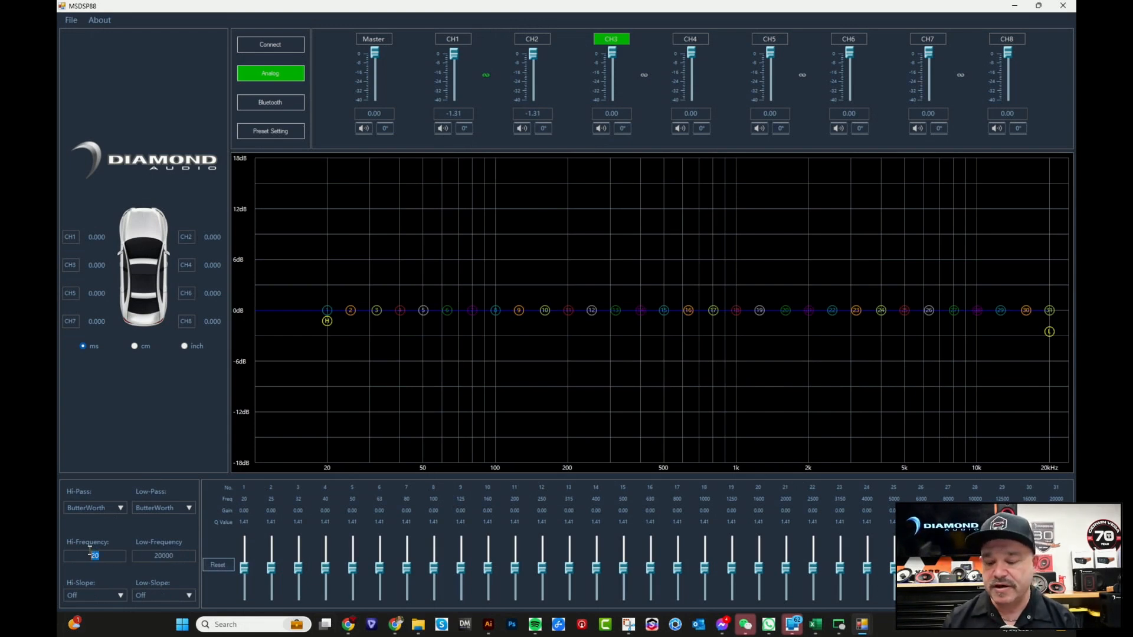
type("10")
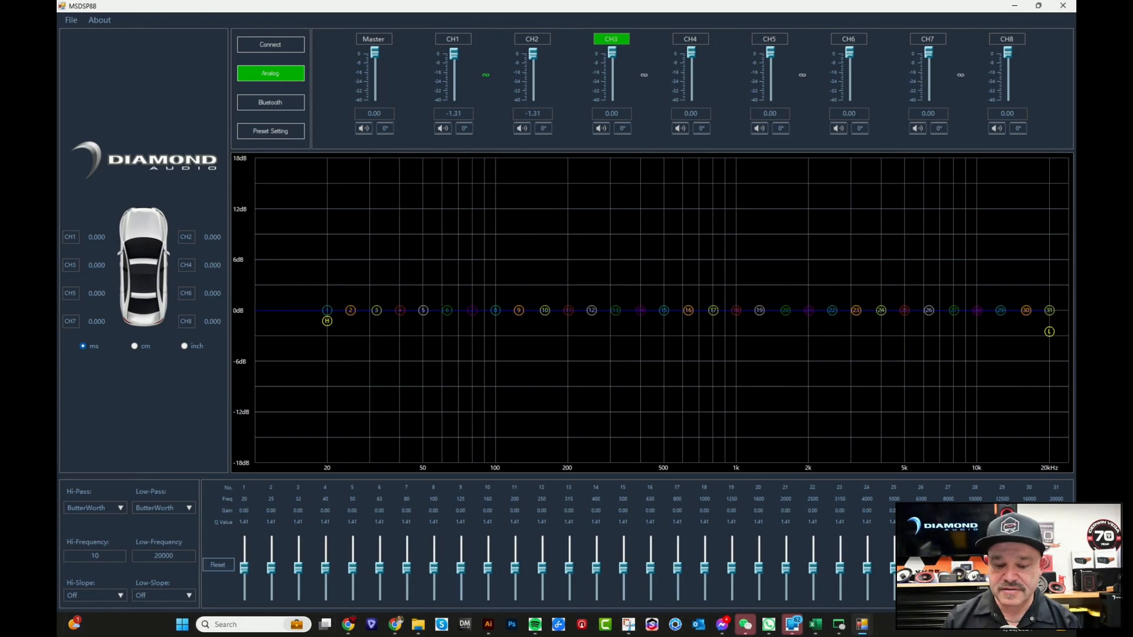
type("00")
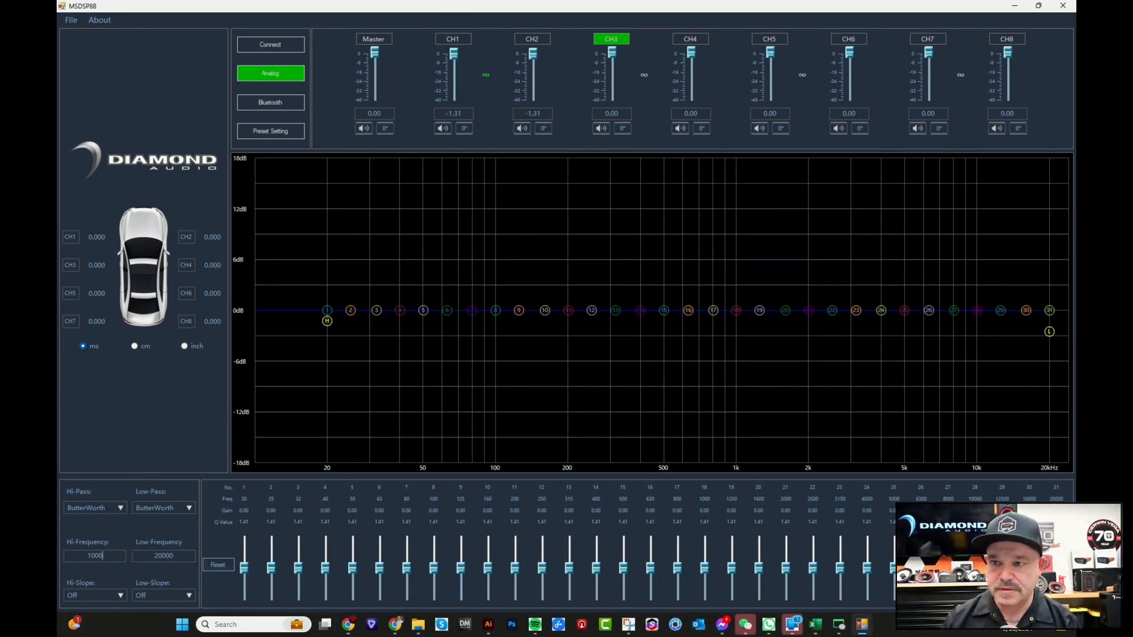
key("BackSpace")
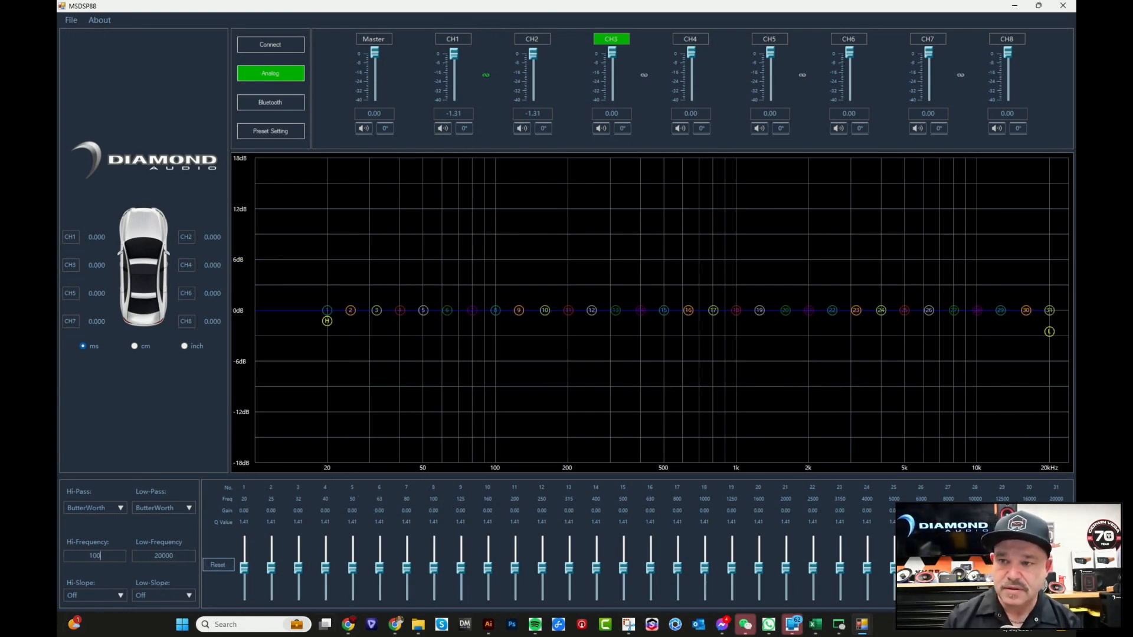
left_click(111, 590)
left_click(79, 500)
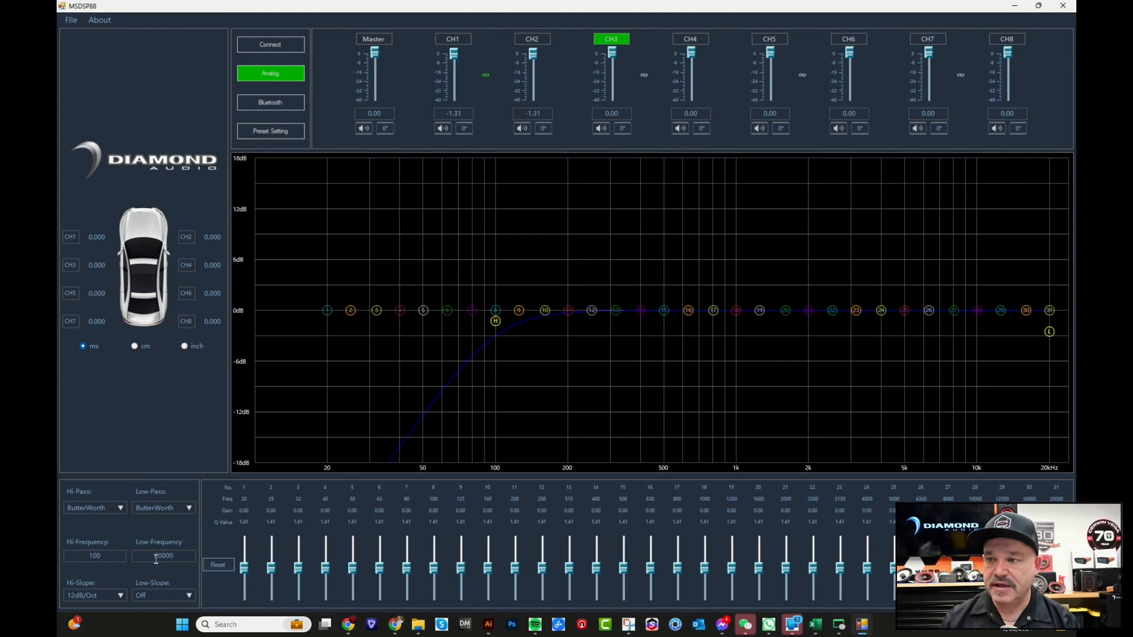
Set CH3's low-pass frequency to 5000 with a 12dB/Oct slope
double_click(179, 558)
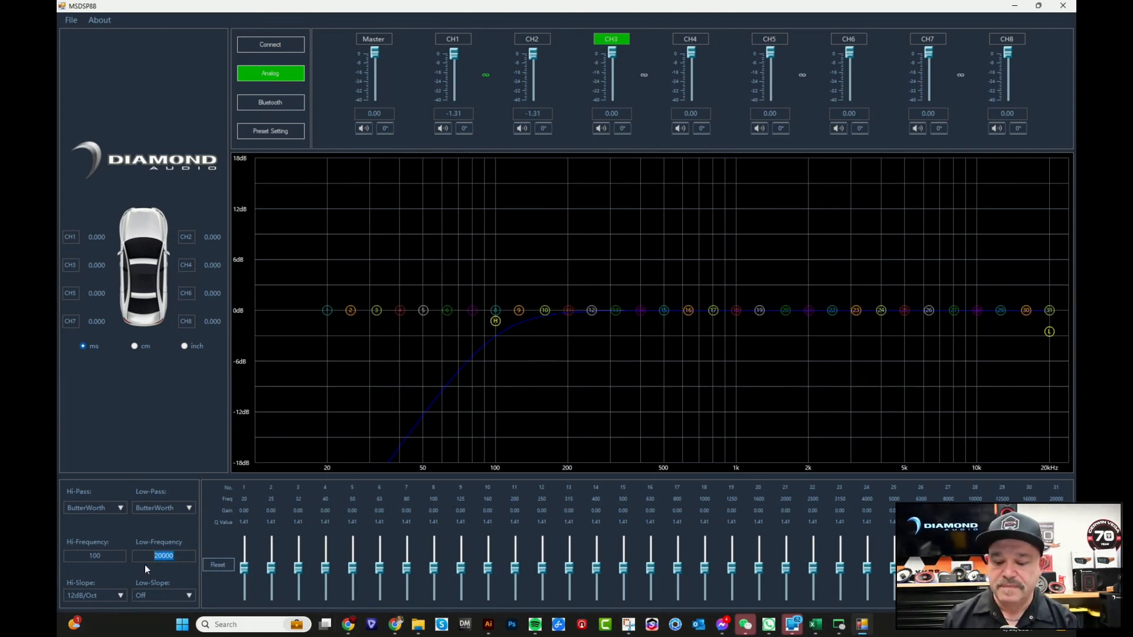
type("5000")
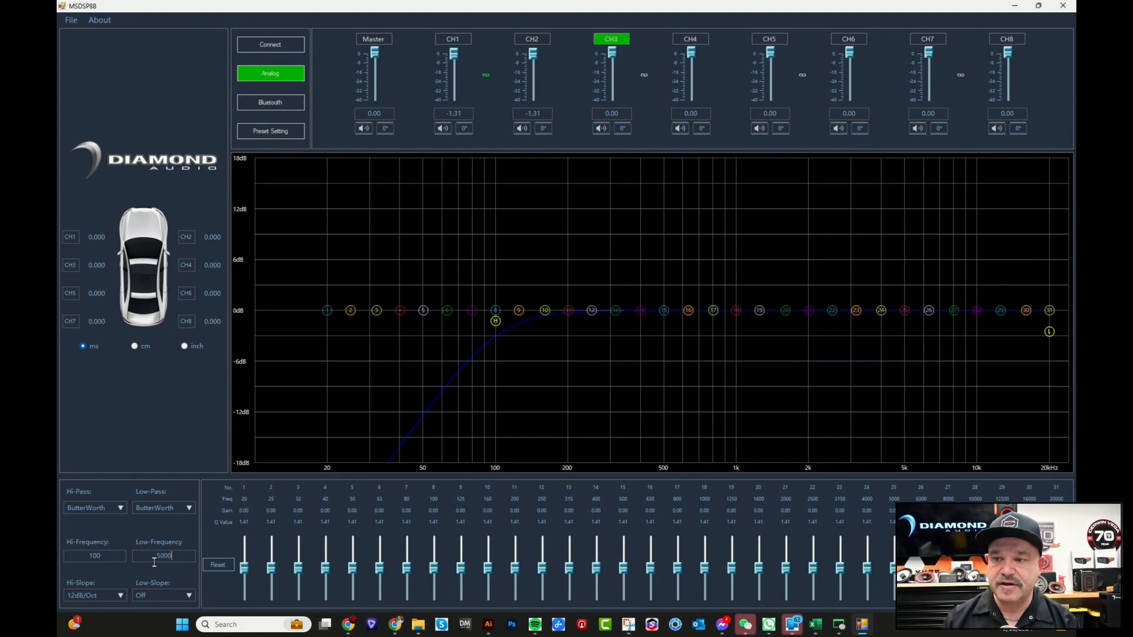
left_click(157, 596)
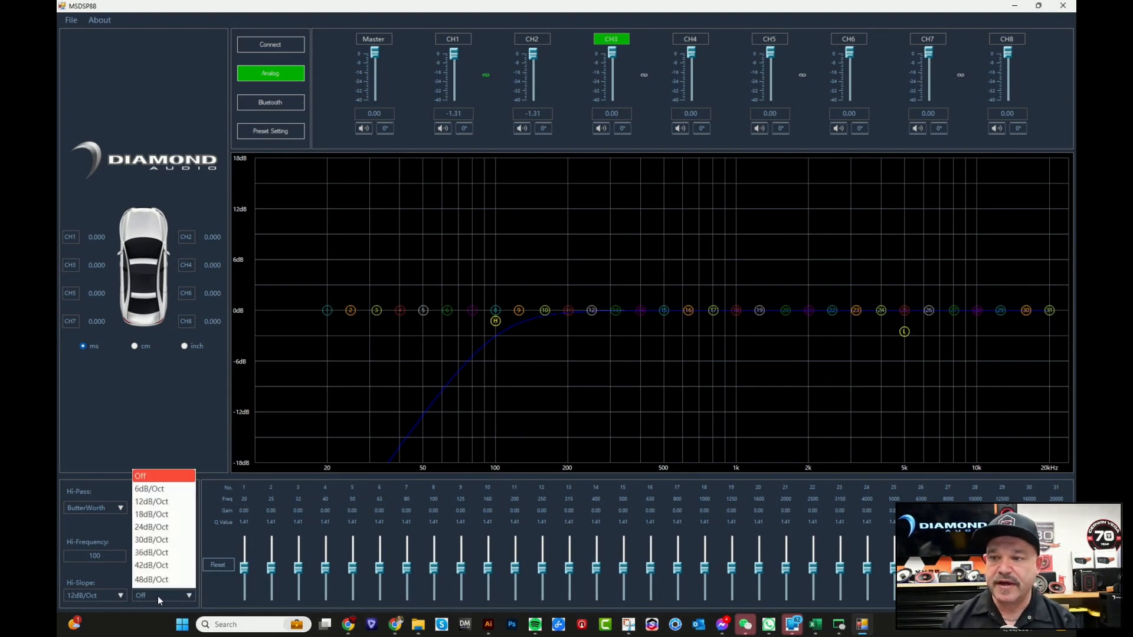
left_click(153, 498)
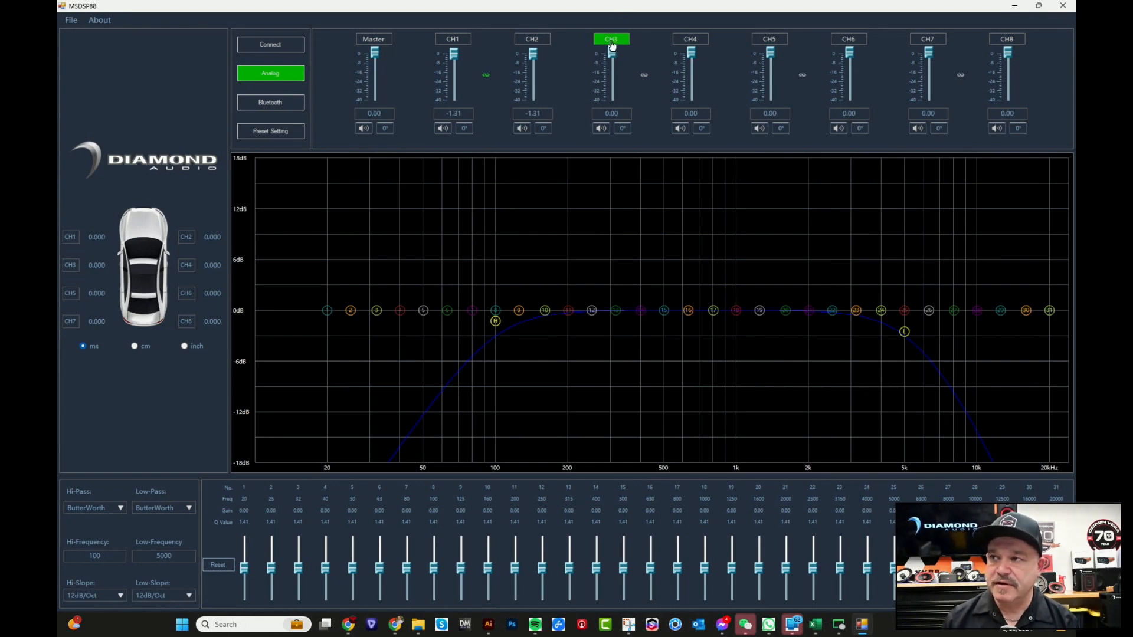
Link CH3 and CH4 by copying from CH3 to CH4, and view CH4's curve
left_click(643, 75)
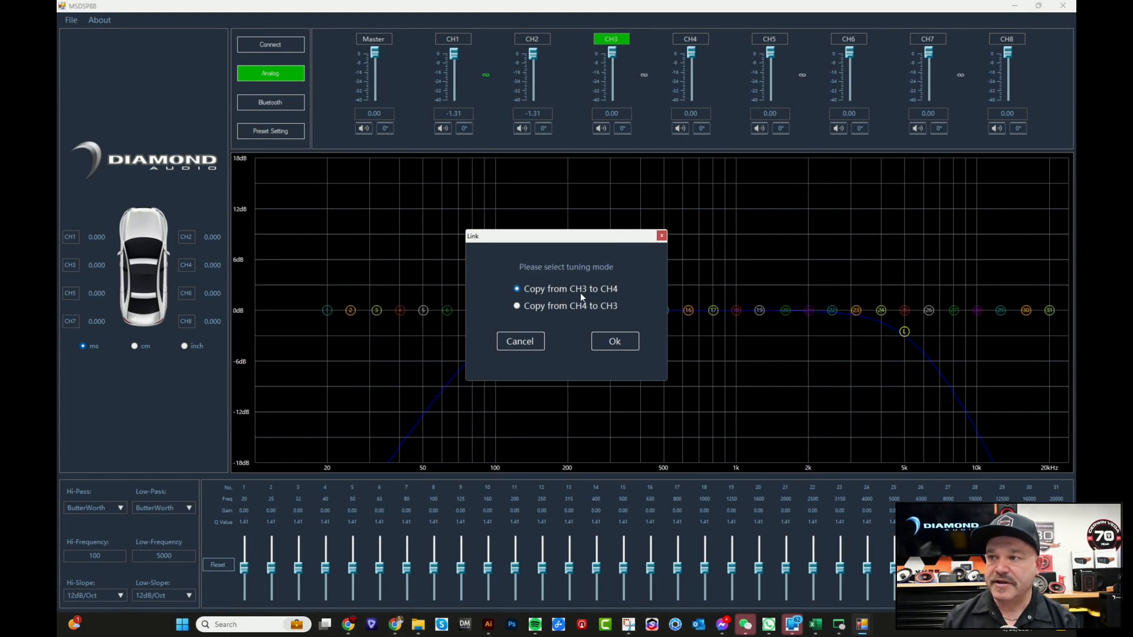
left_click(615, 343)
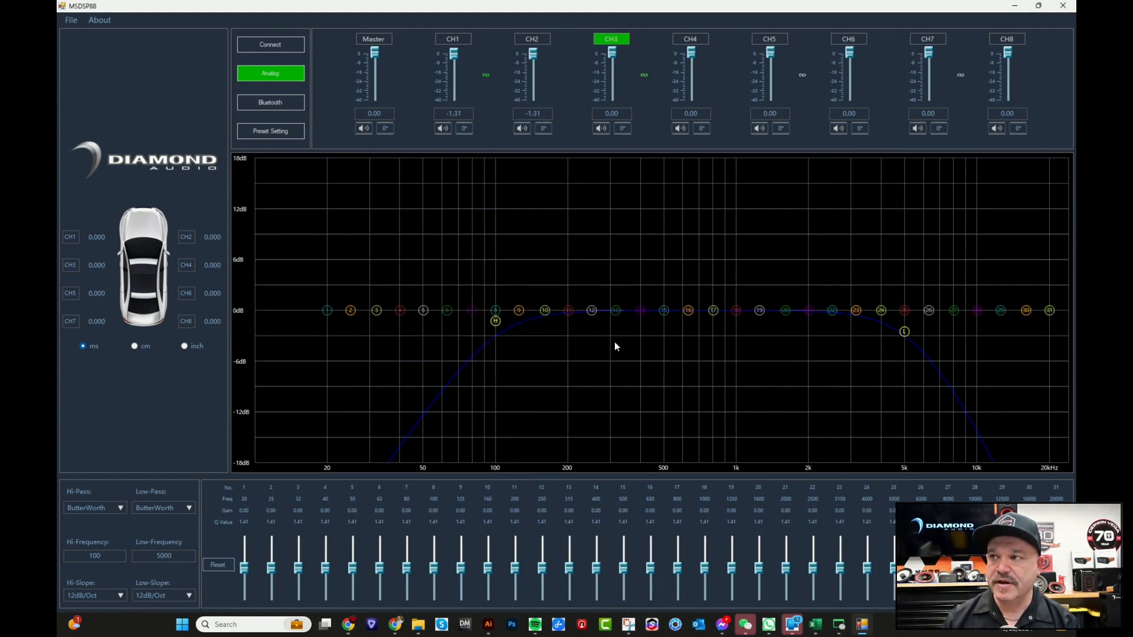
left_click(687, 40)
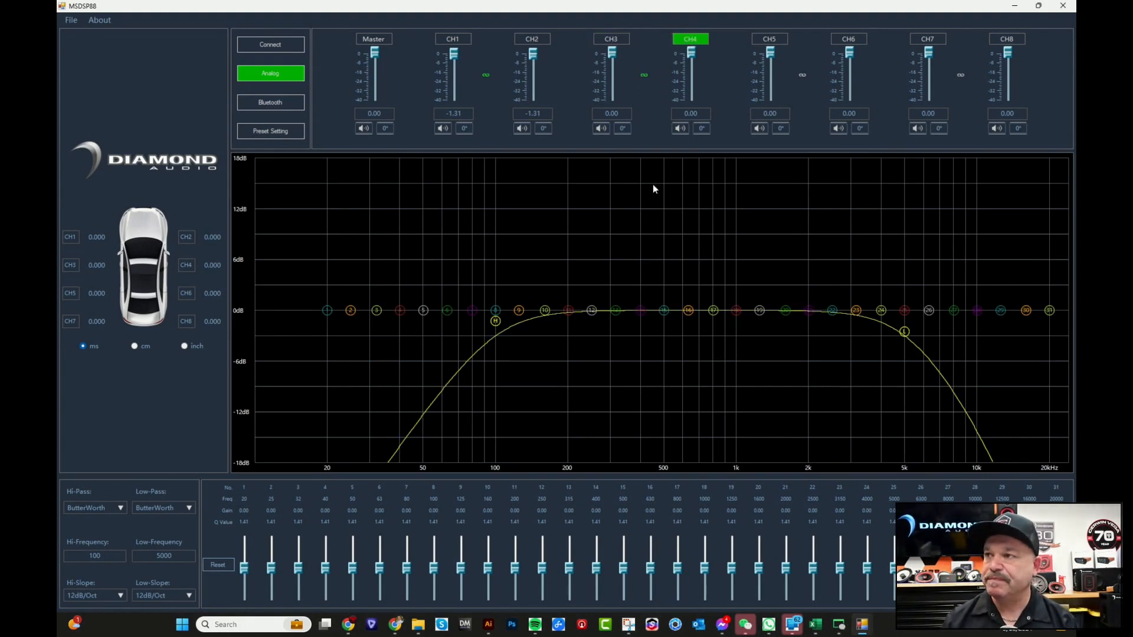
On CH5, set the high-pass frequency to 150 with a 12dB/Oct slope
left_click(763, 41)
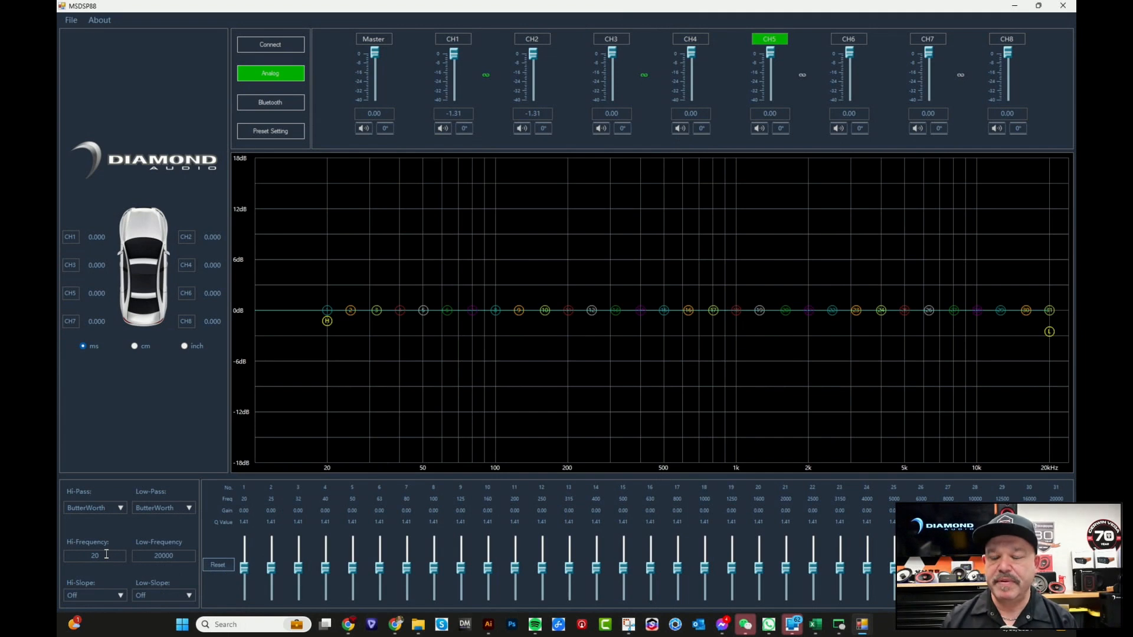
left_click_drag(105, 554, 90, 554)
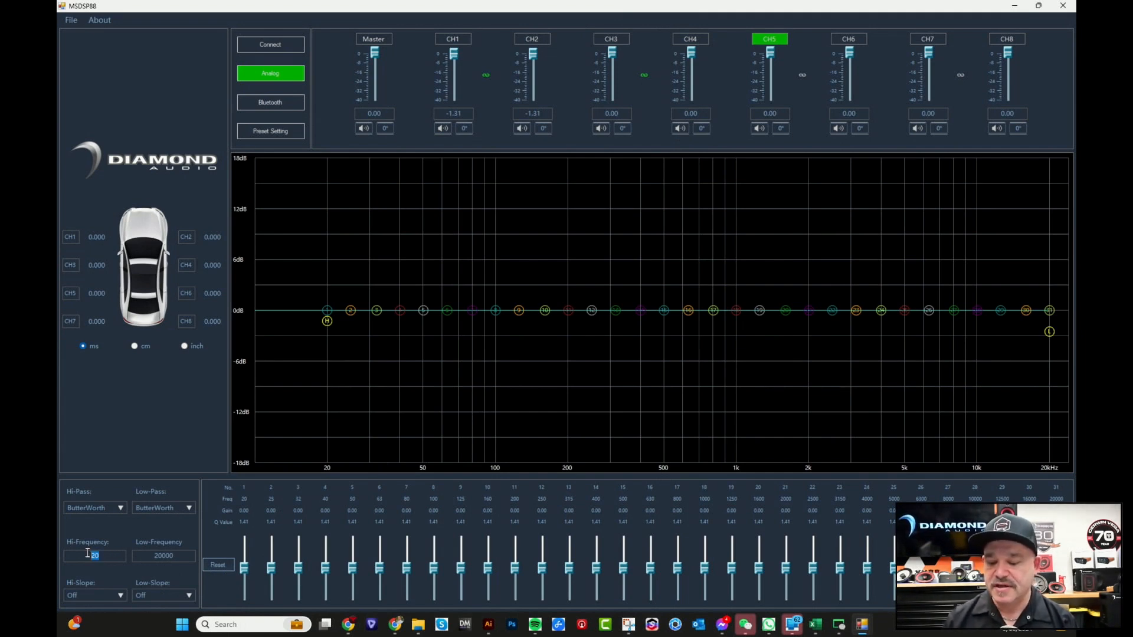
type("150")
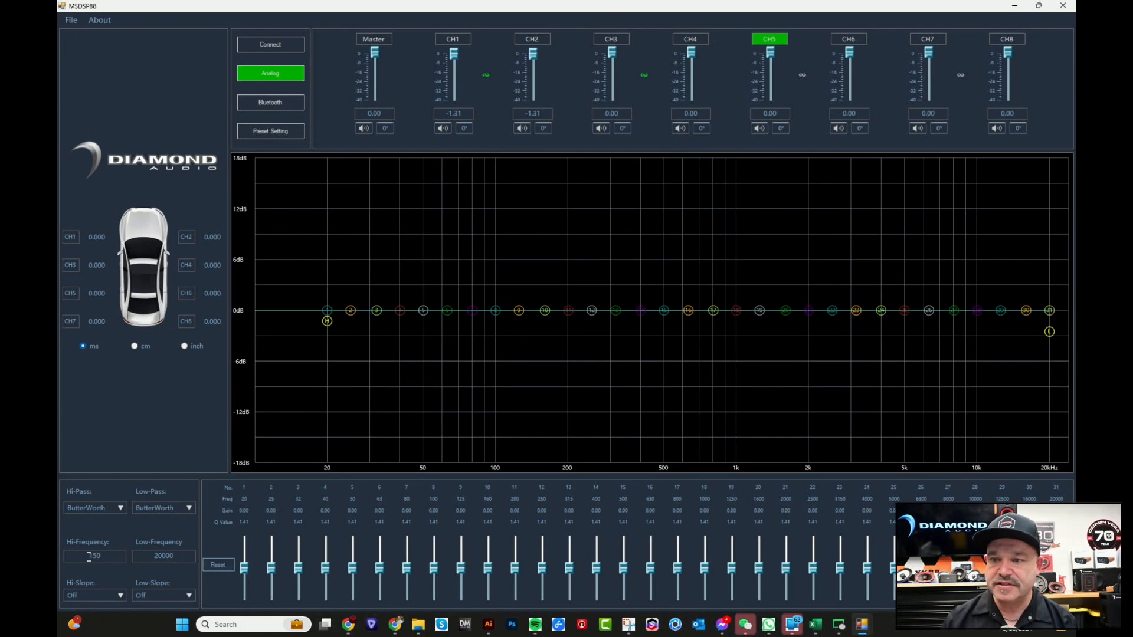
left_click(97, 595)
left_click(89, 501)
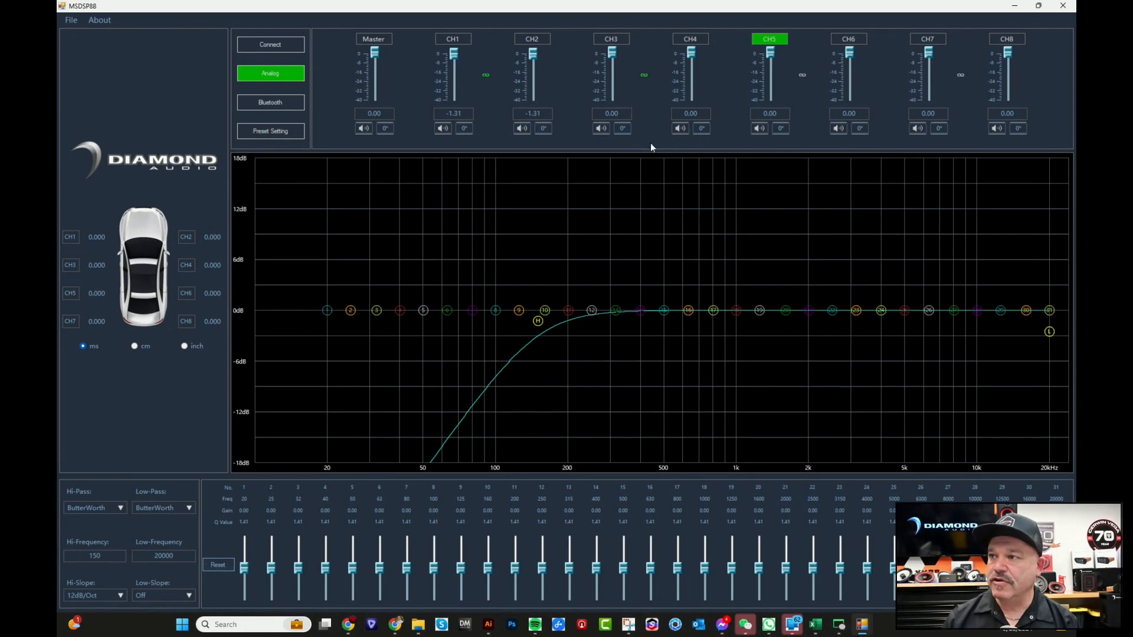
Link CH5 and CH6 by copying from CH5 to CH6, and compare the two channels' curves
left_click(803, 75)
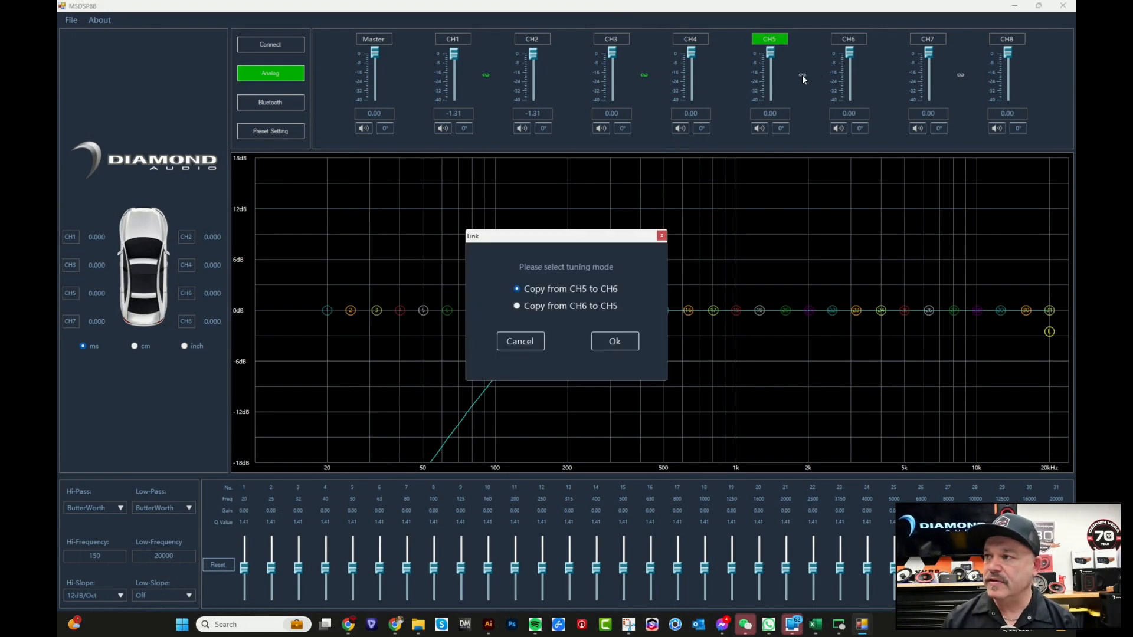
left_click(614, 341)
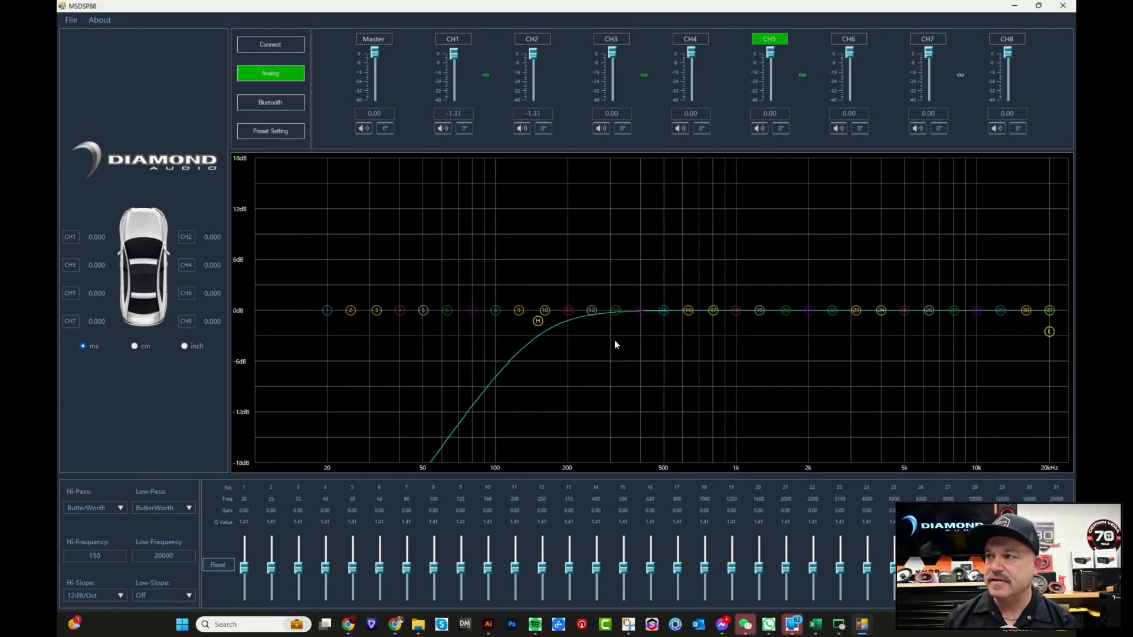
left_click(845, 40)
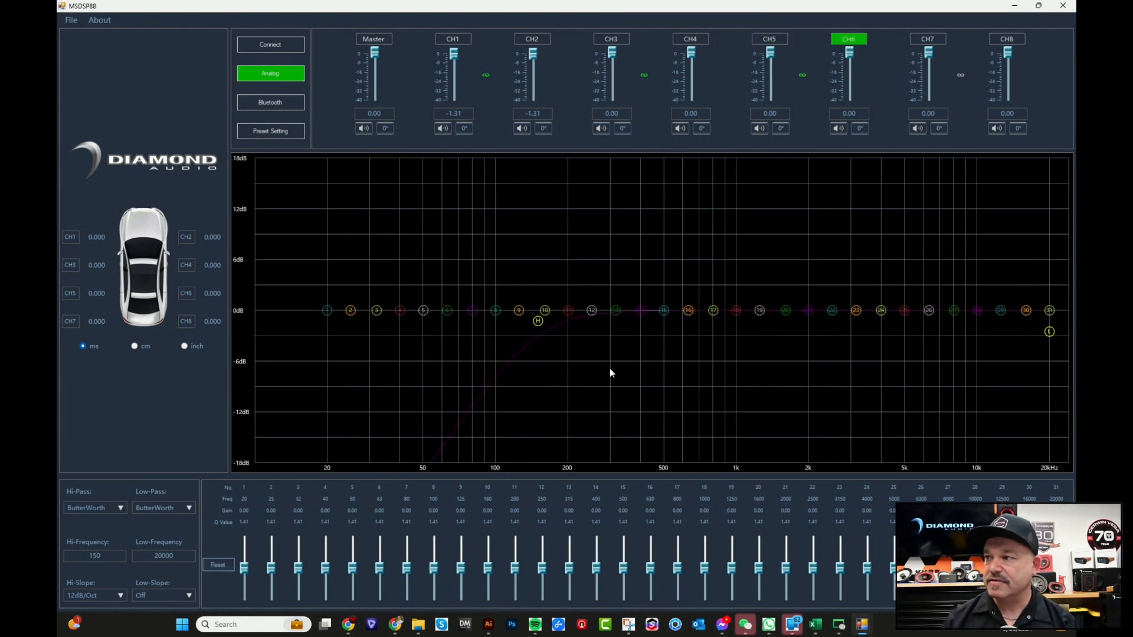
left_click(773, 39)
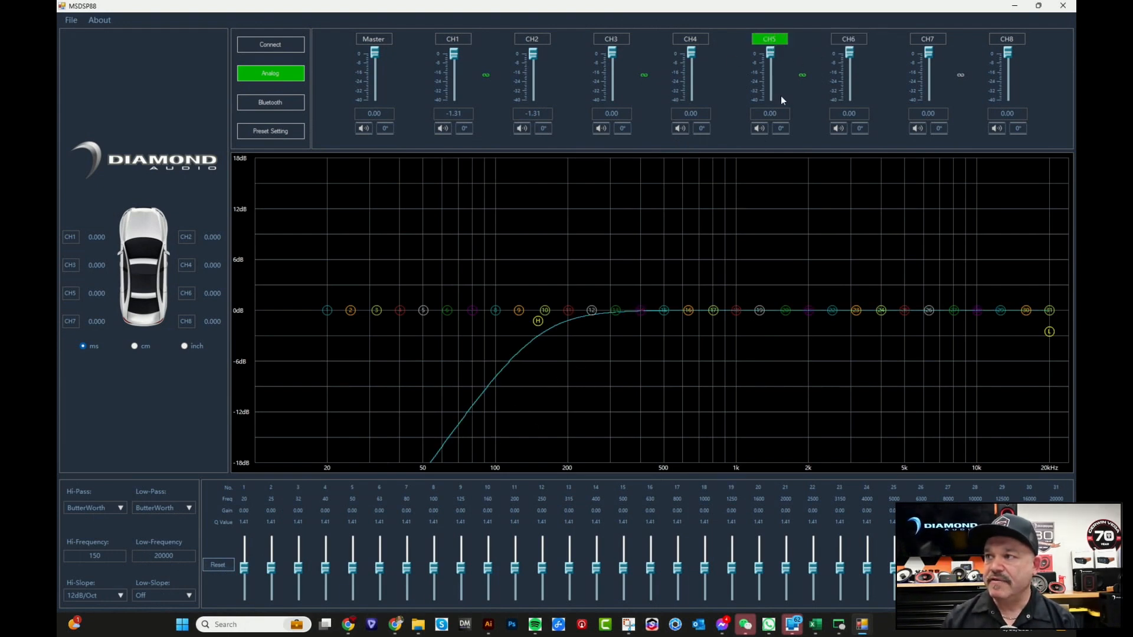
left_click(840, 44)
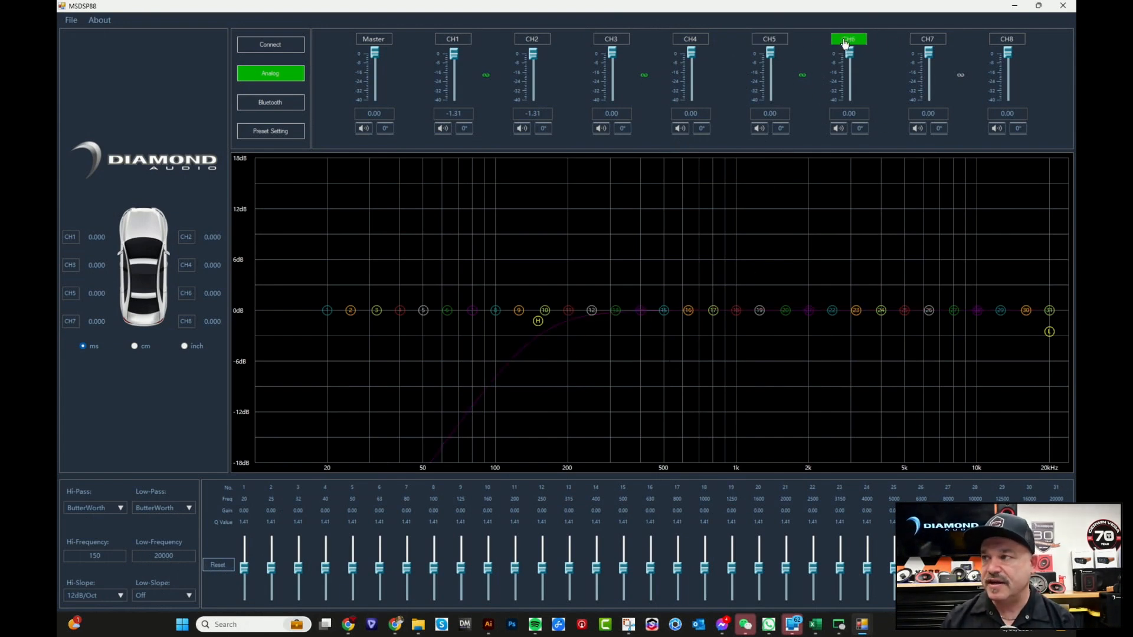
Review the crossover curves of CH5, CH4, CH3, CH2 and CH1 in turn
left_click(767, 40)
left_click(692, 40)
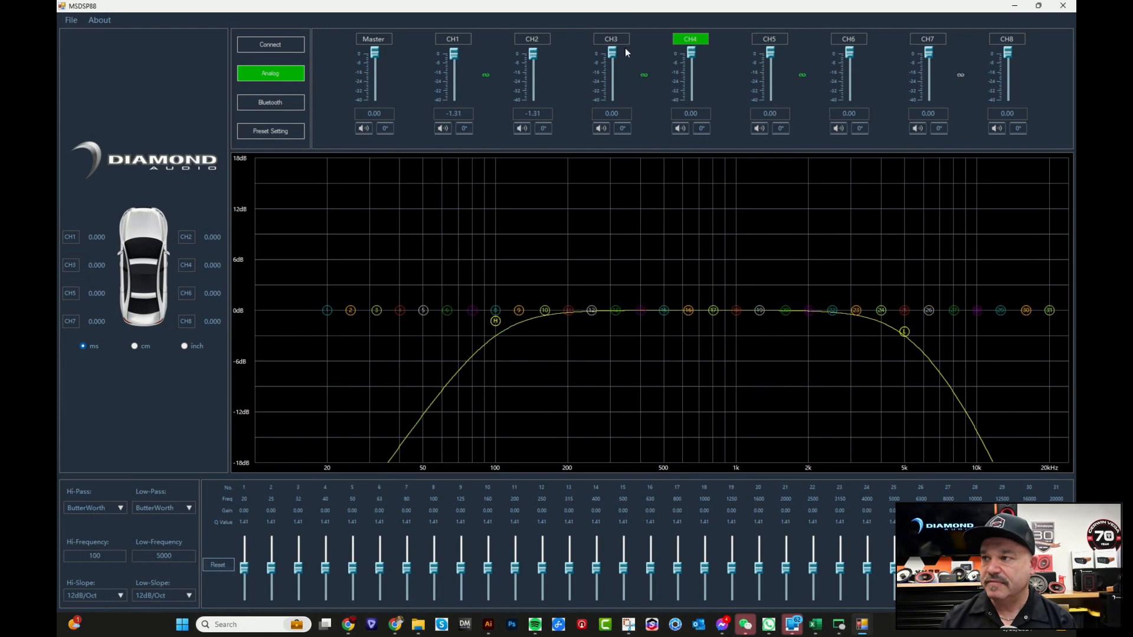
left_click(597, 43)
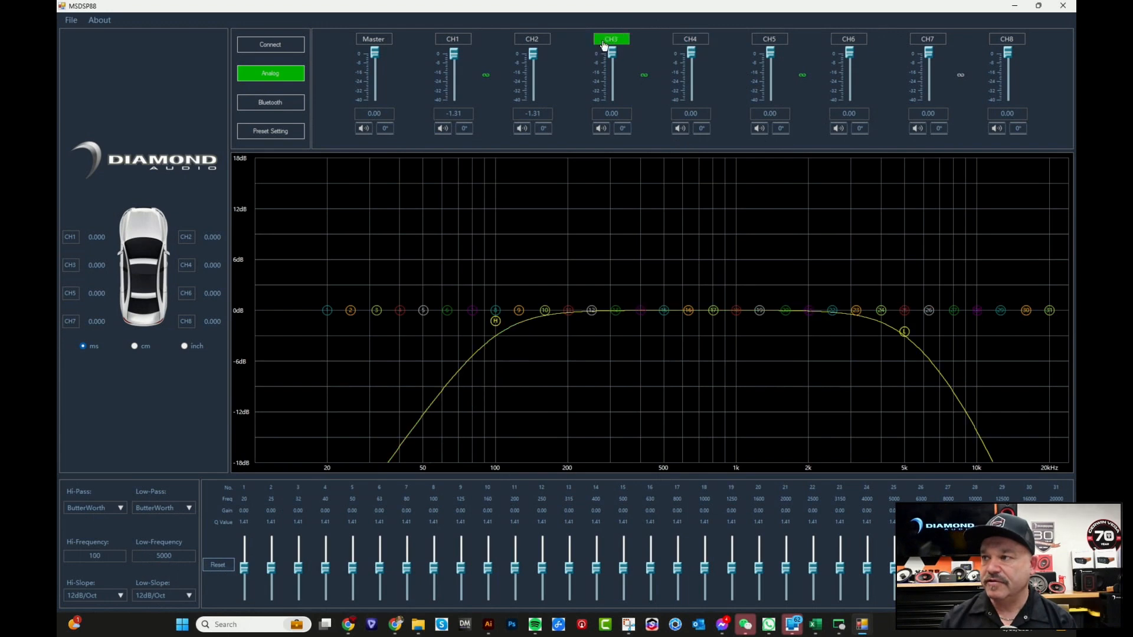
left_click(527, 40)
left_click(455, 40)
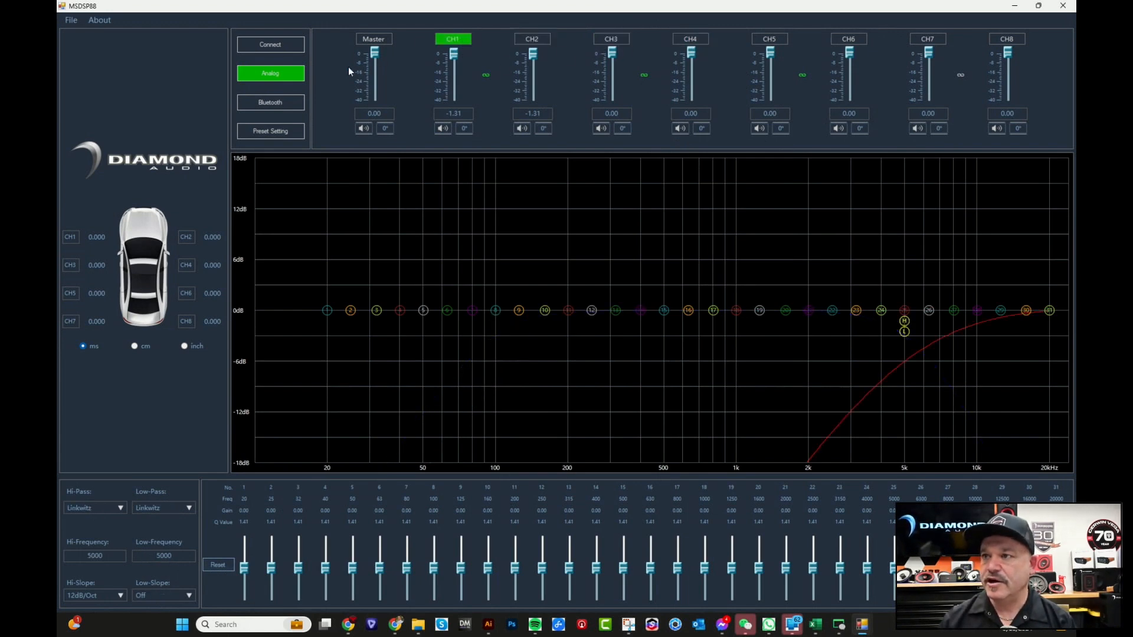
On CH7, set the low-pass frequency to 100 with a 12dB/Oct slope
left_click(927, 39)
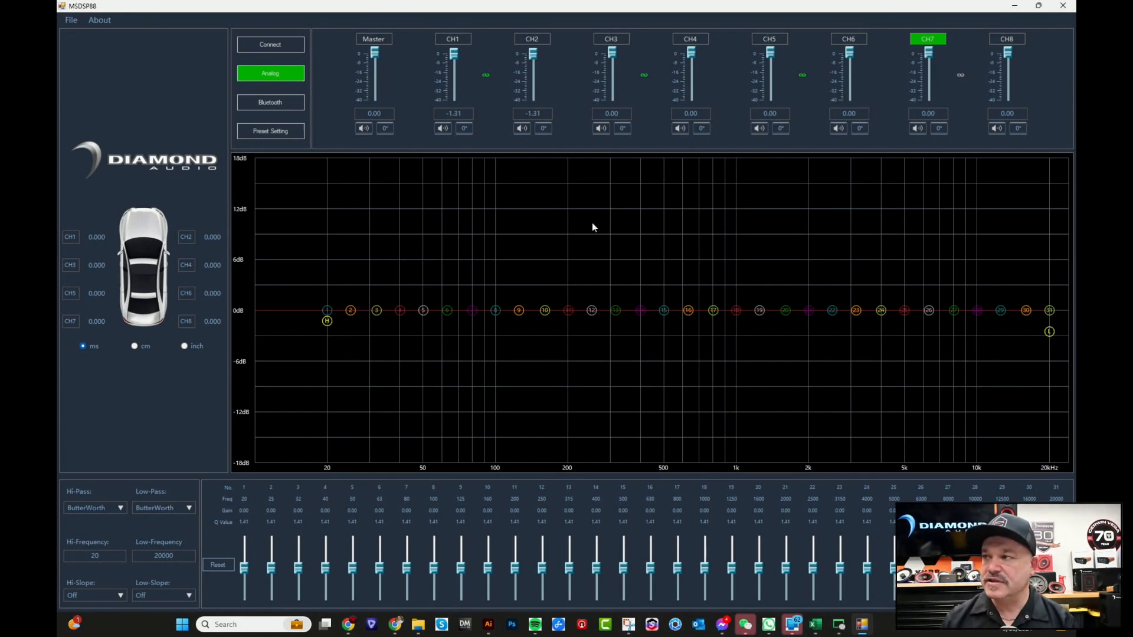
left_click_drag(116, 555, 81, 558)
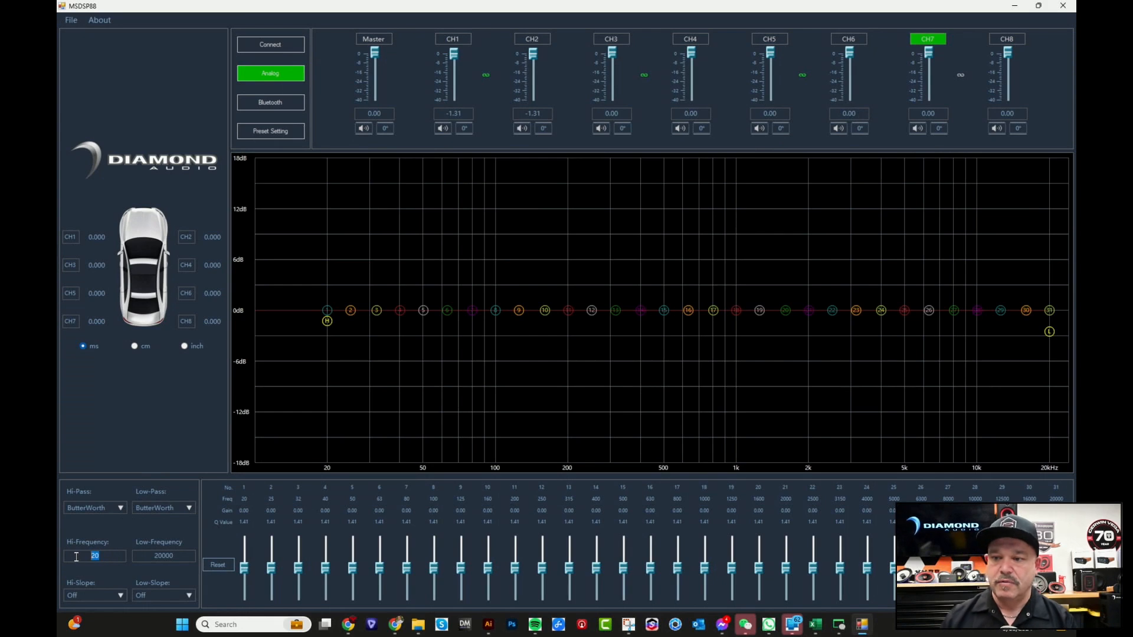
left_click_drag(154, 555, 174, 555)
type("100")
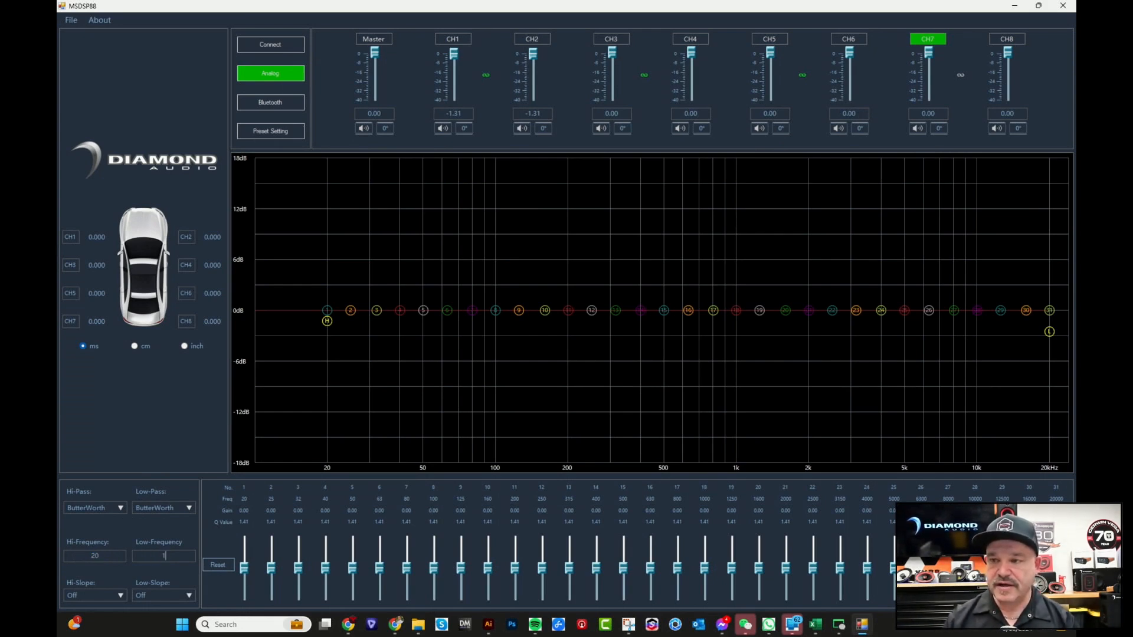
left_click(153, 587)
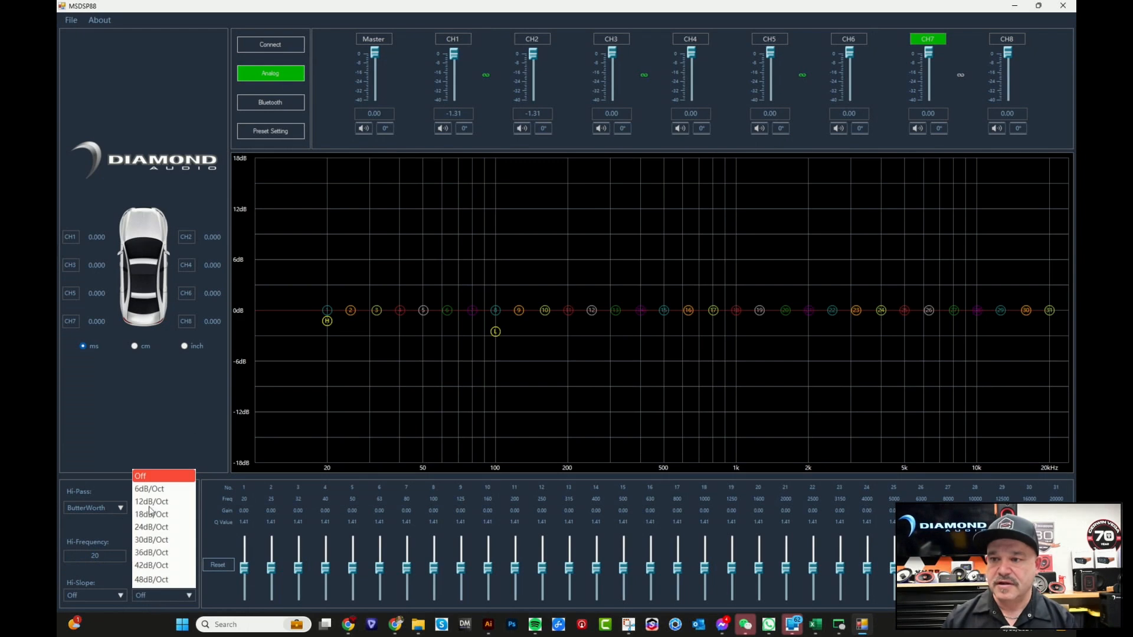
left_click(149, 500)
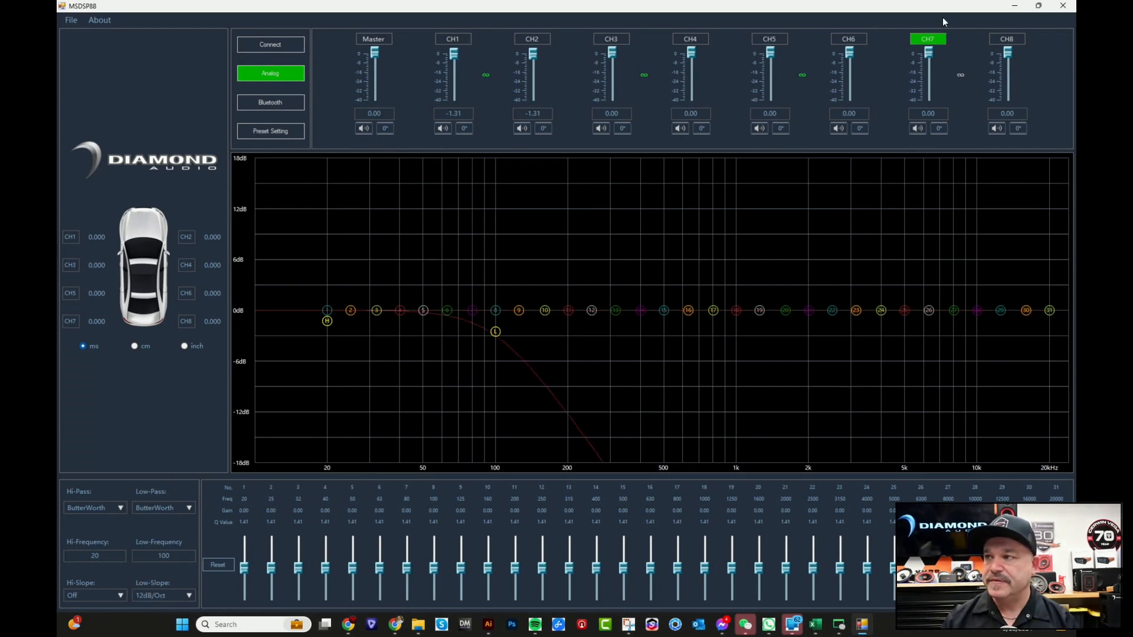
Link CH7 and CH8 by copying from CH7 to CH8, and view CH8's curve
left_click(962, 76)
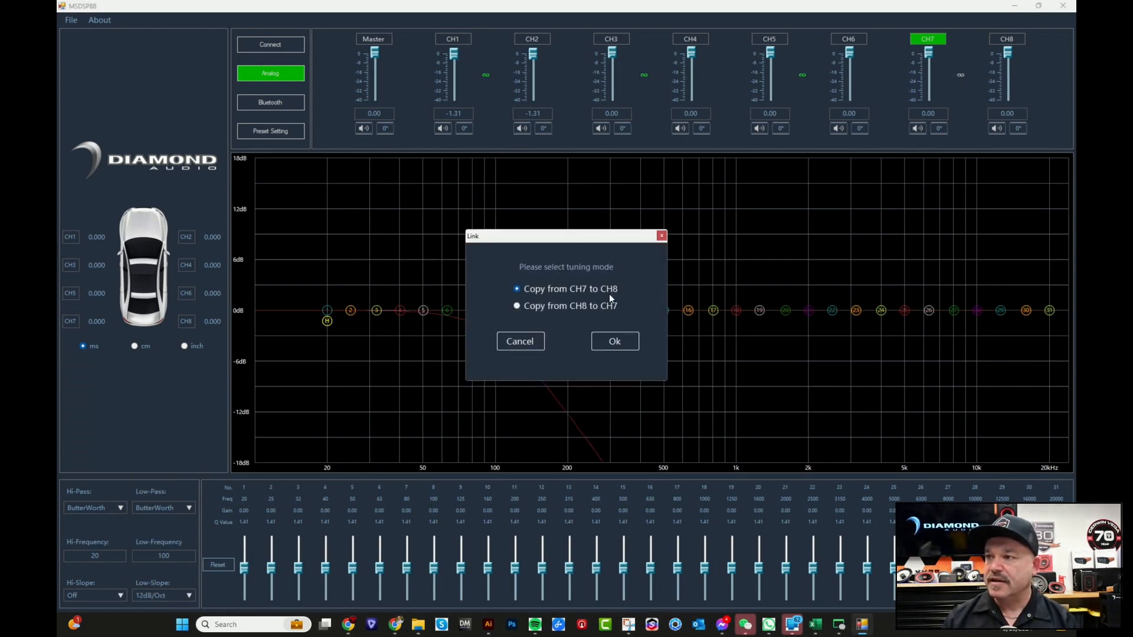
left_click(608, 342)
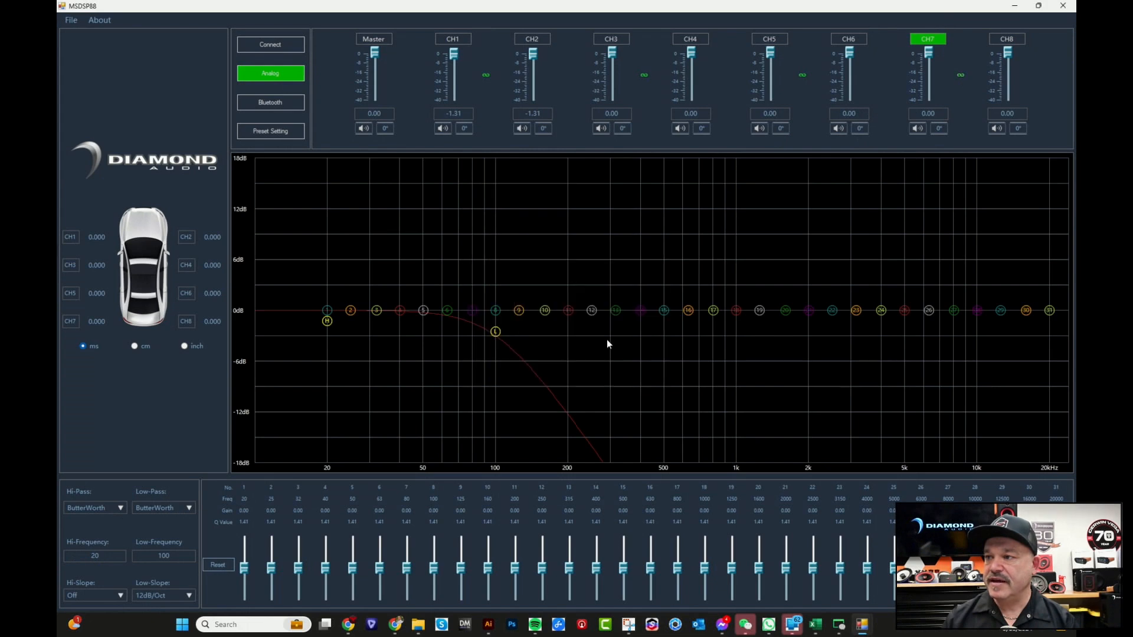
left_click(1005, 41)
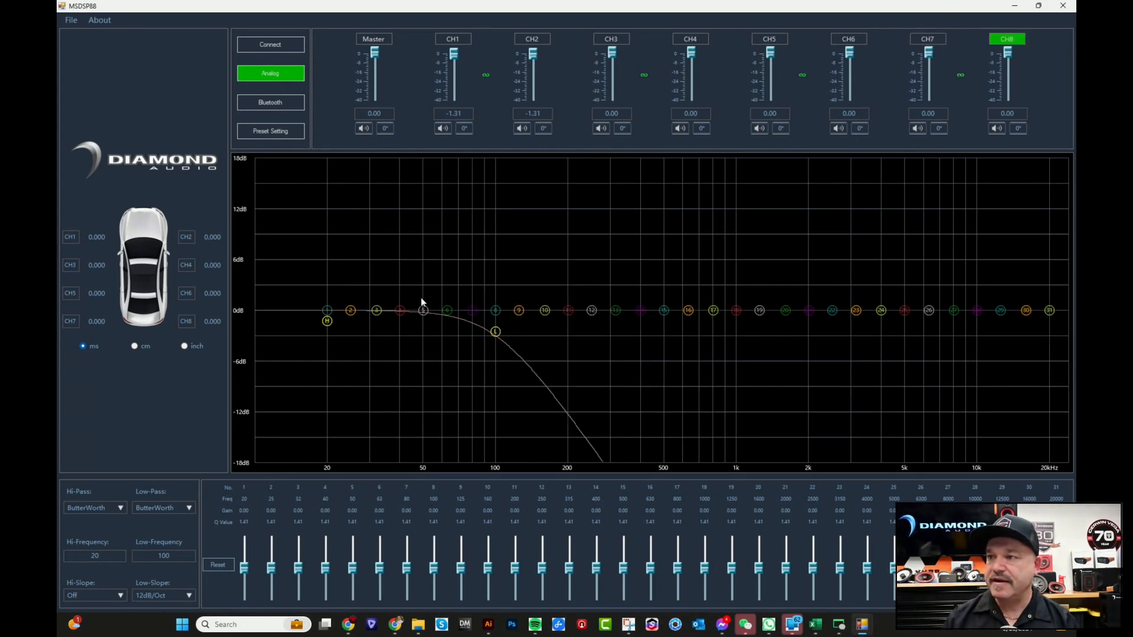
Review the crossover curves of all channels in descending order from CH7 to CH1
left_click(929, 40)
left_click(849, 39)
left_click(758, 39)
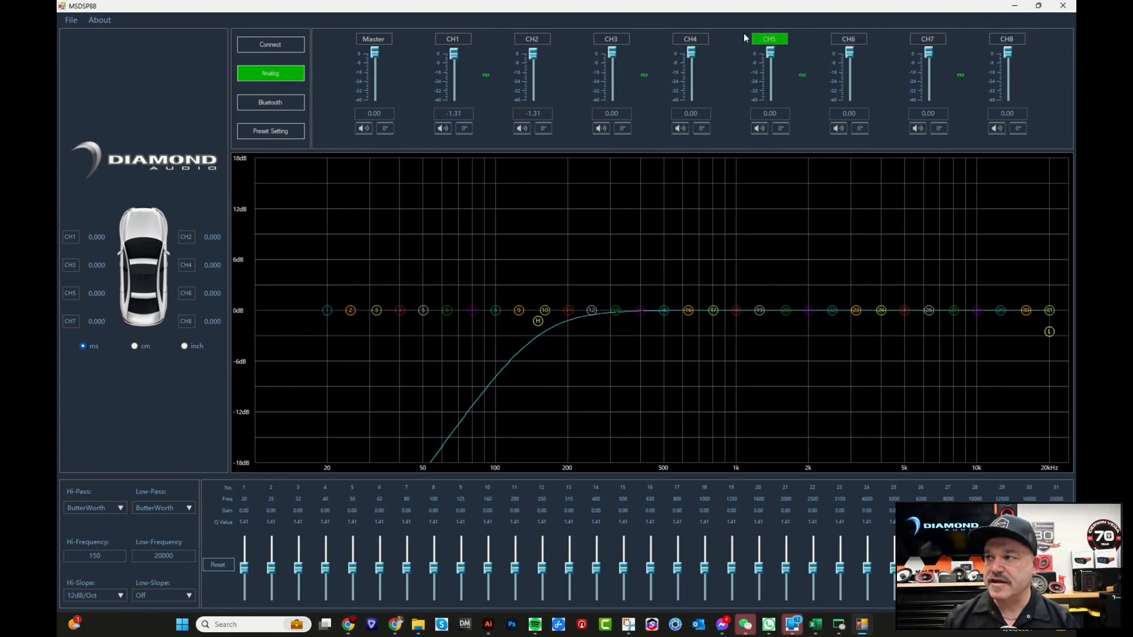
left_click(690, 41)
left_click(612, 40)
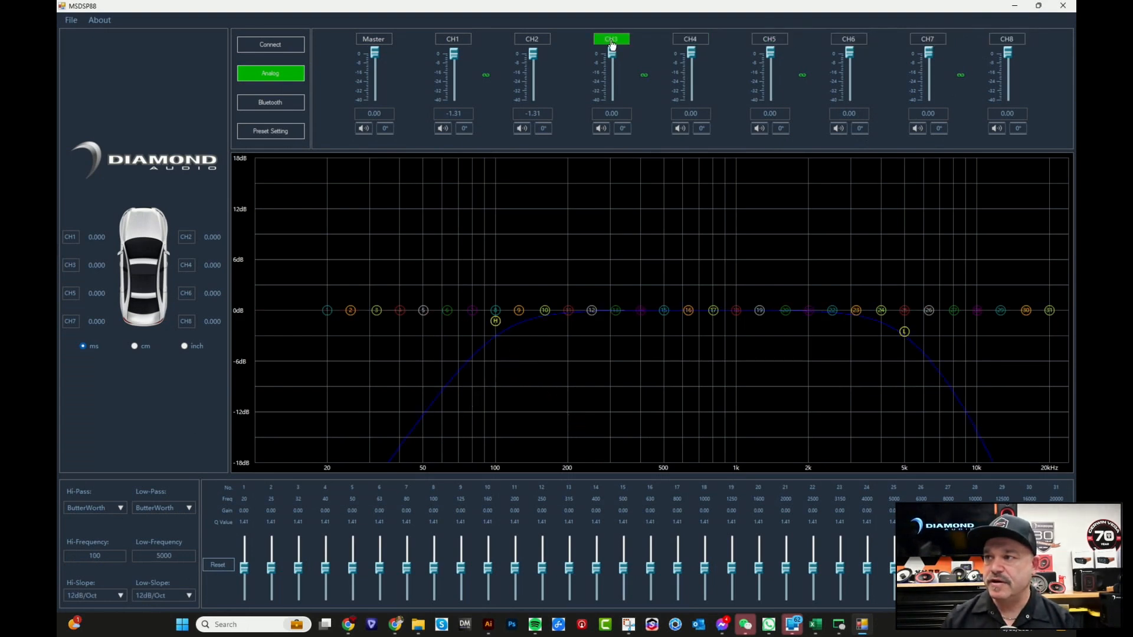
left_click(533, 40)
left_click(455, 39)
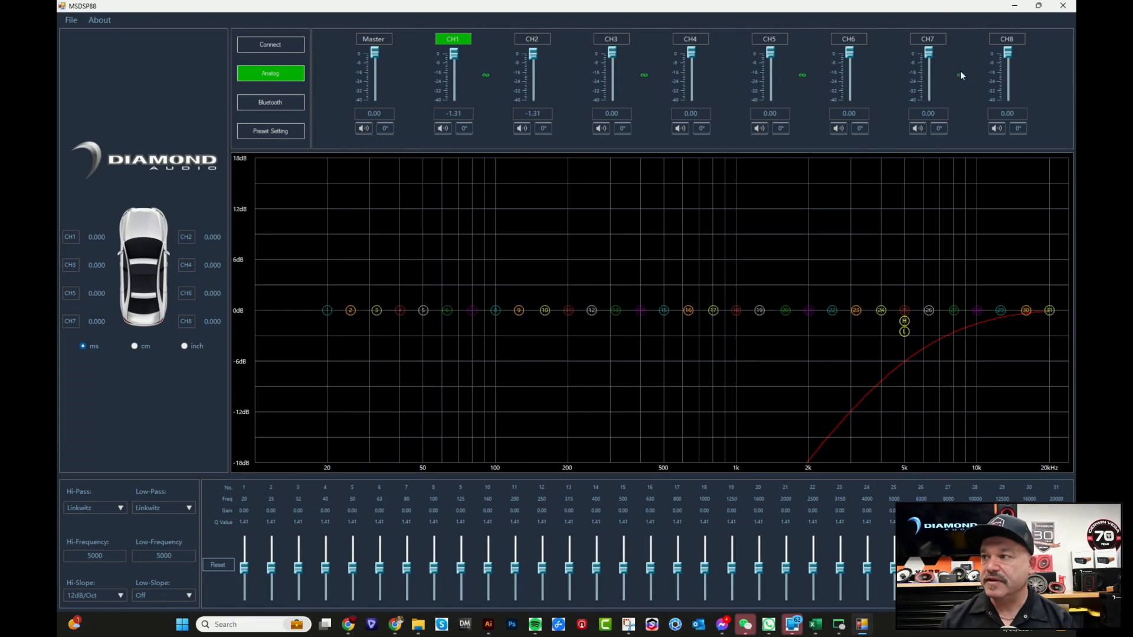
Unlink CH7 and CH8, and set CH8's high-pass slope to 12dB/Oct
left_click(930, 42)
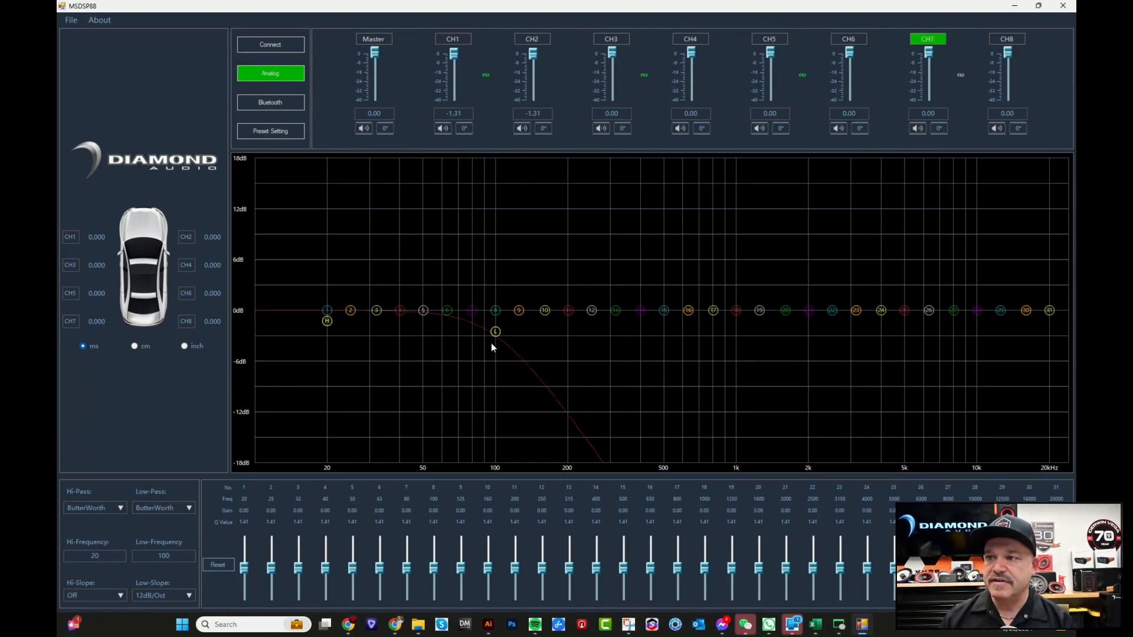
left_click(1019, 41)
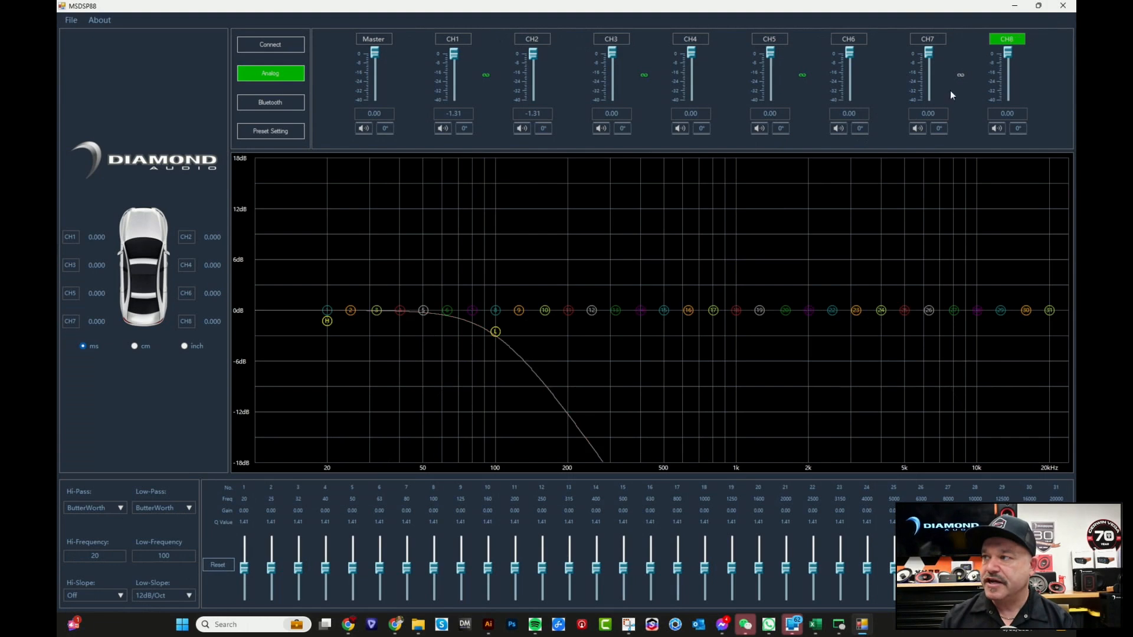
left_click(83, 596)
left_click(83, 502)
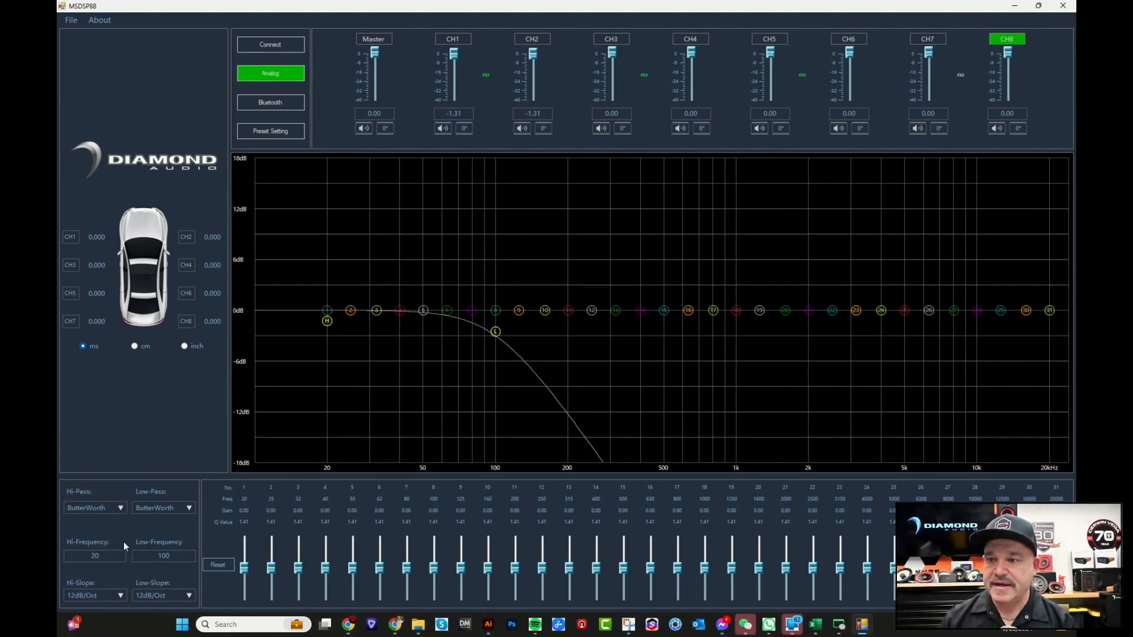
Try to set CH8's high-pass frequency to 2000
double_click(90, 556)
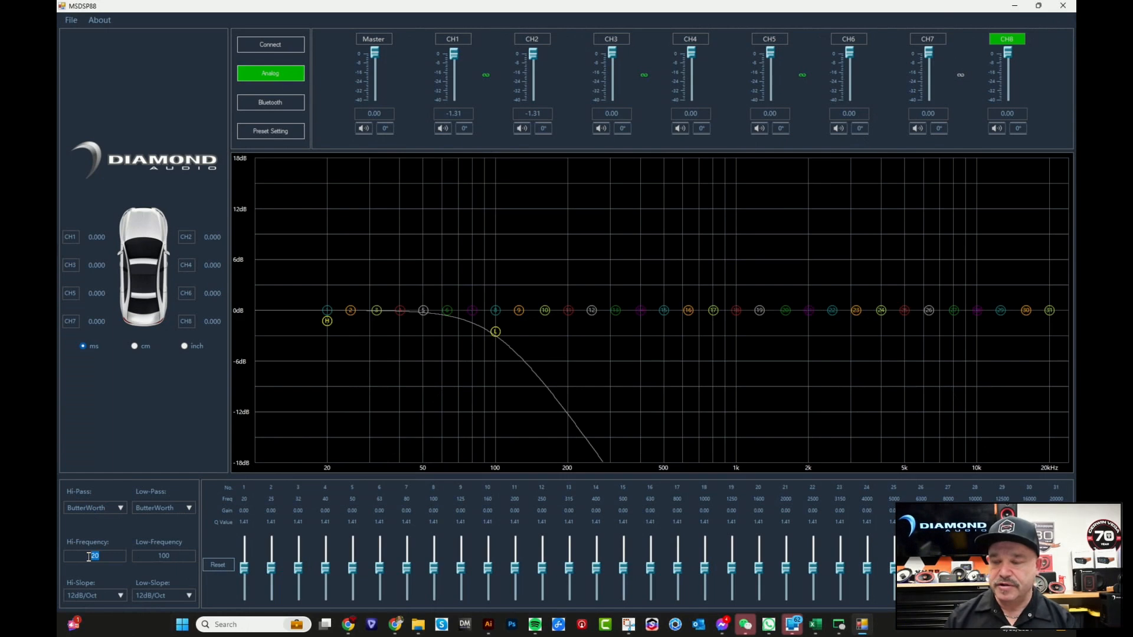
type("500")
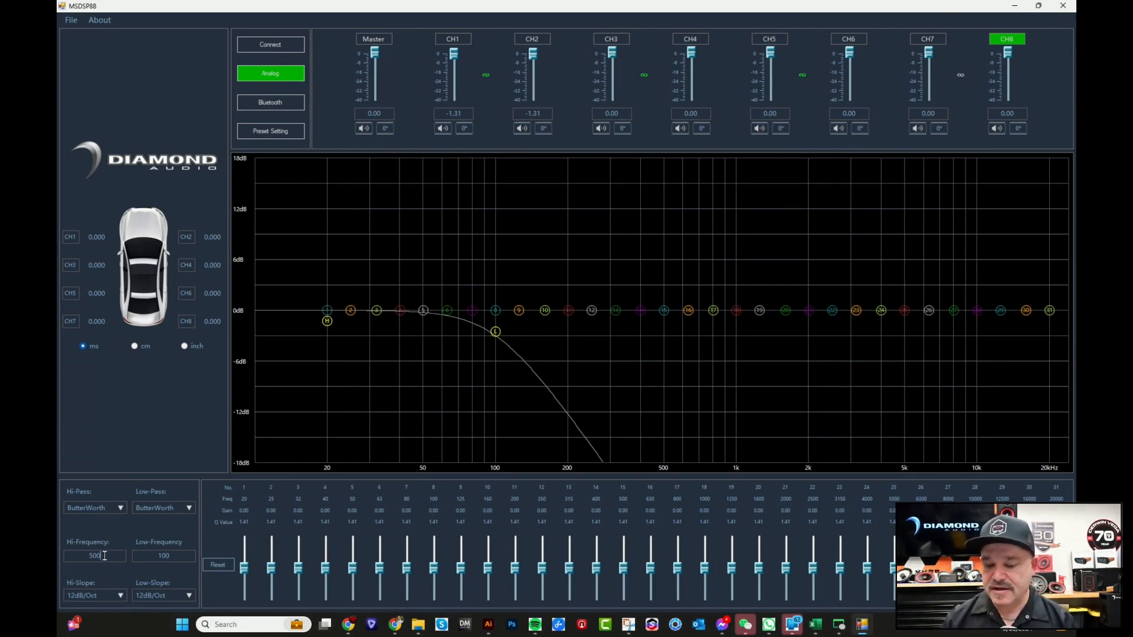
double_click(104, 556)
key("BackSpace")
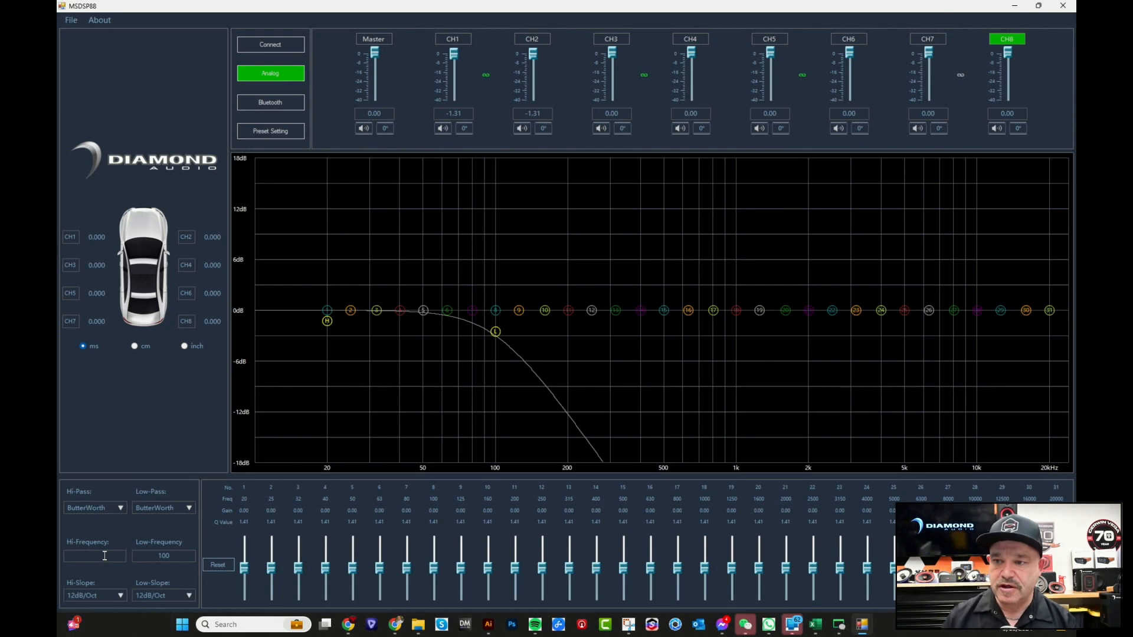
type("2000")
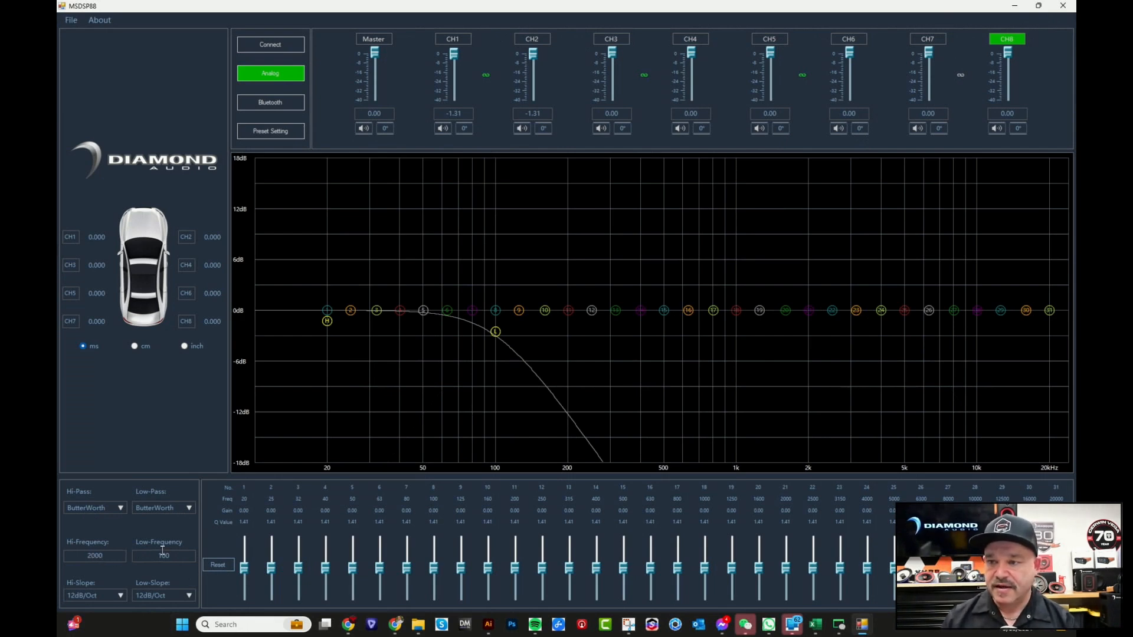
Set CH8's low-pass frequency to 500 and check its low-pass slope options
double_click(162, 555)
type("5000")
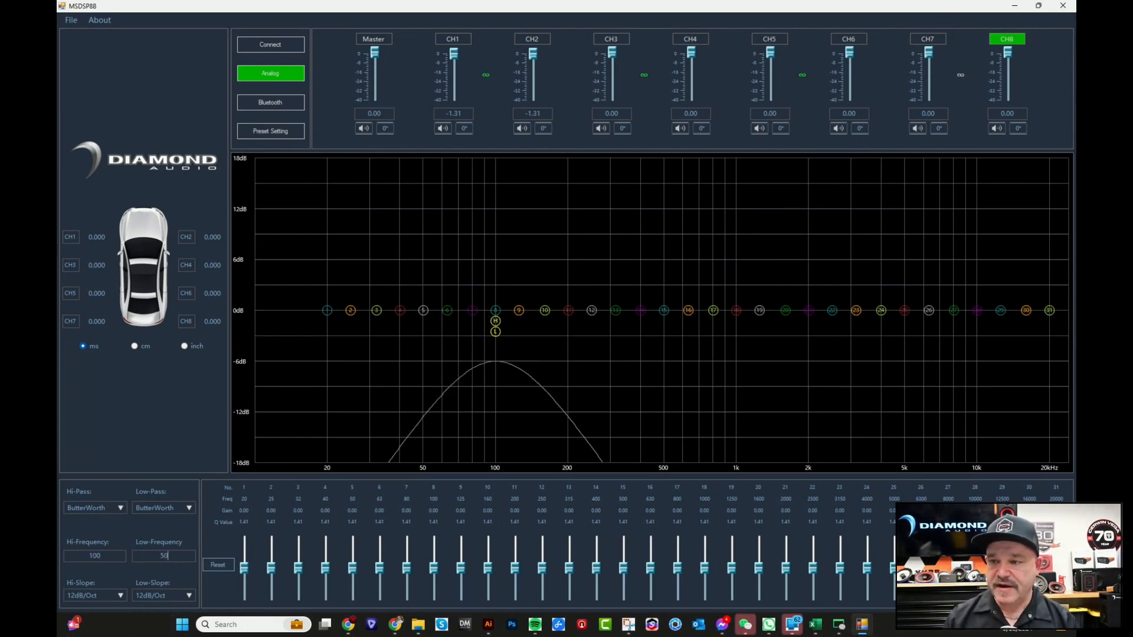
key("BackSpace")
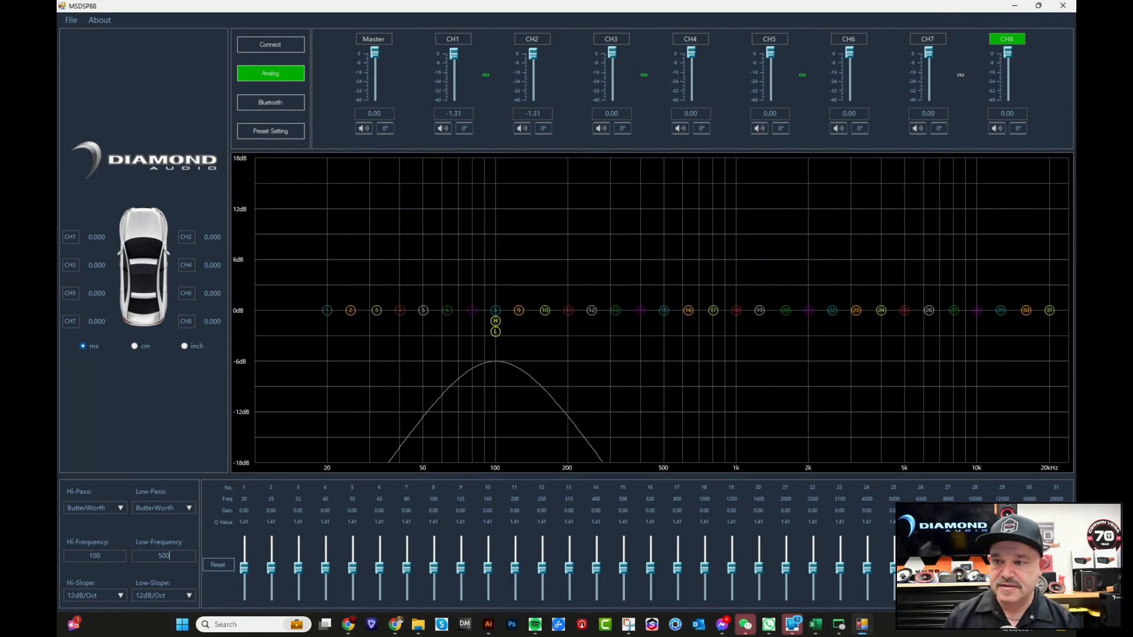
left_click(171, 595)
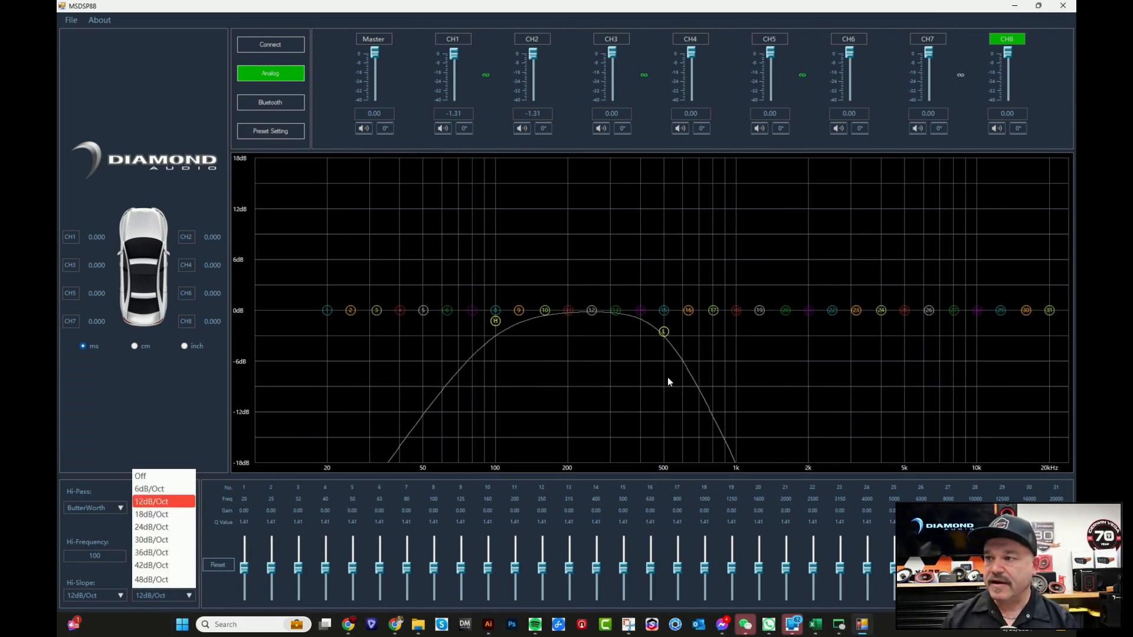
Try to set CH8's high-pass frequency to 2000, keeping its high-pass slope at 12dB/Oct
double_click(90, 556)
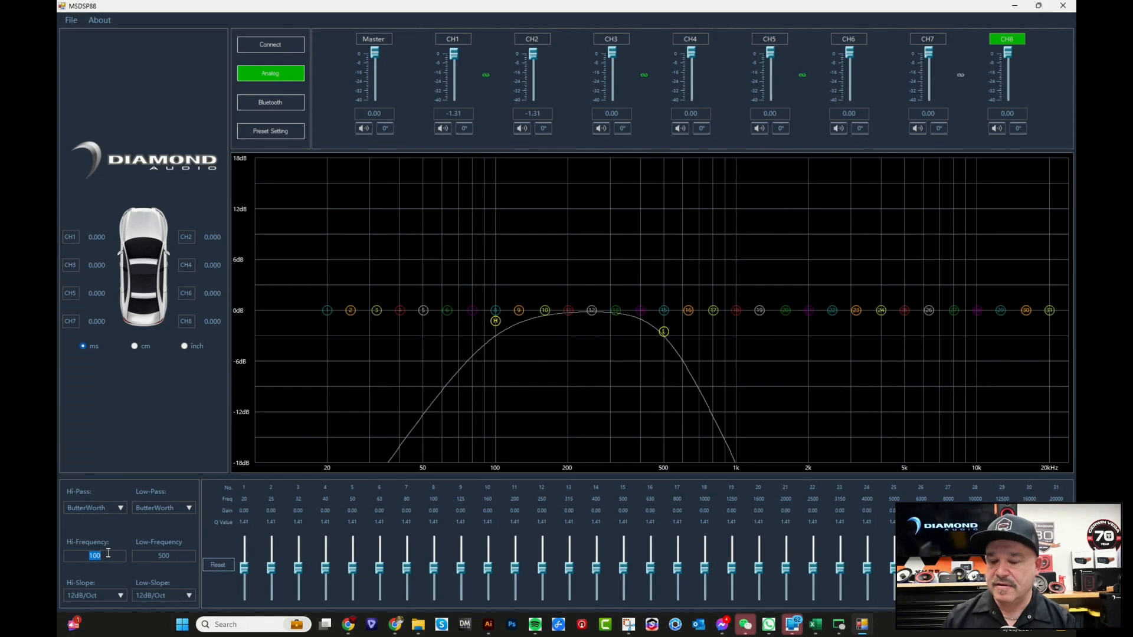
type("20000")
key("Return")
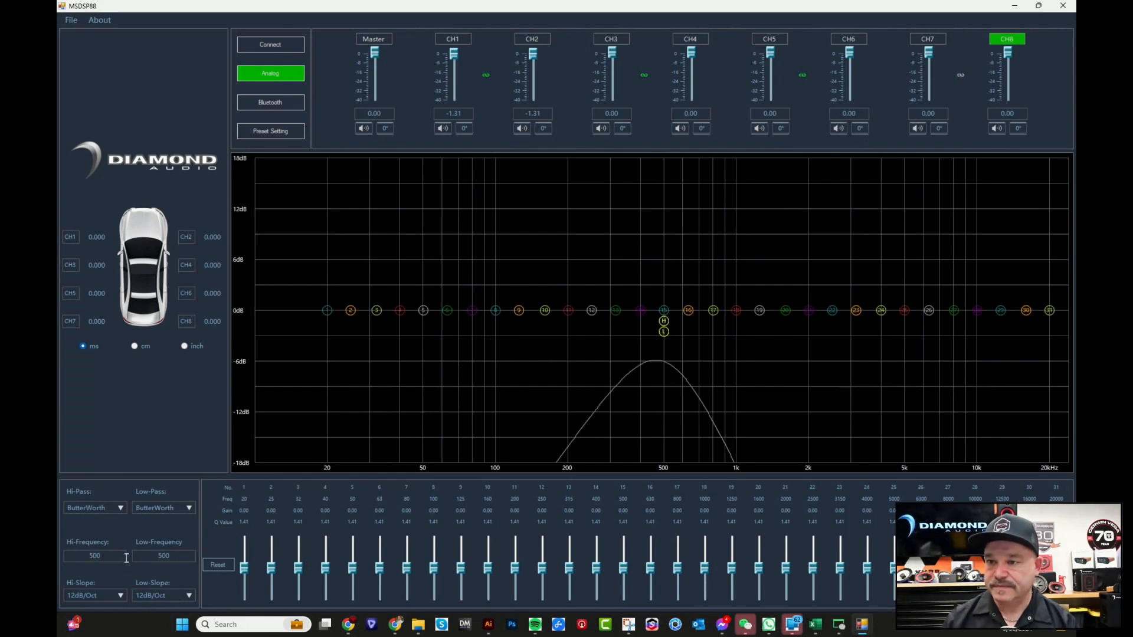
double_click(74, 558)
type("20")
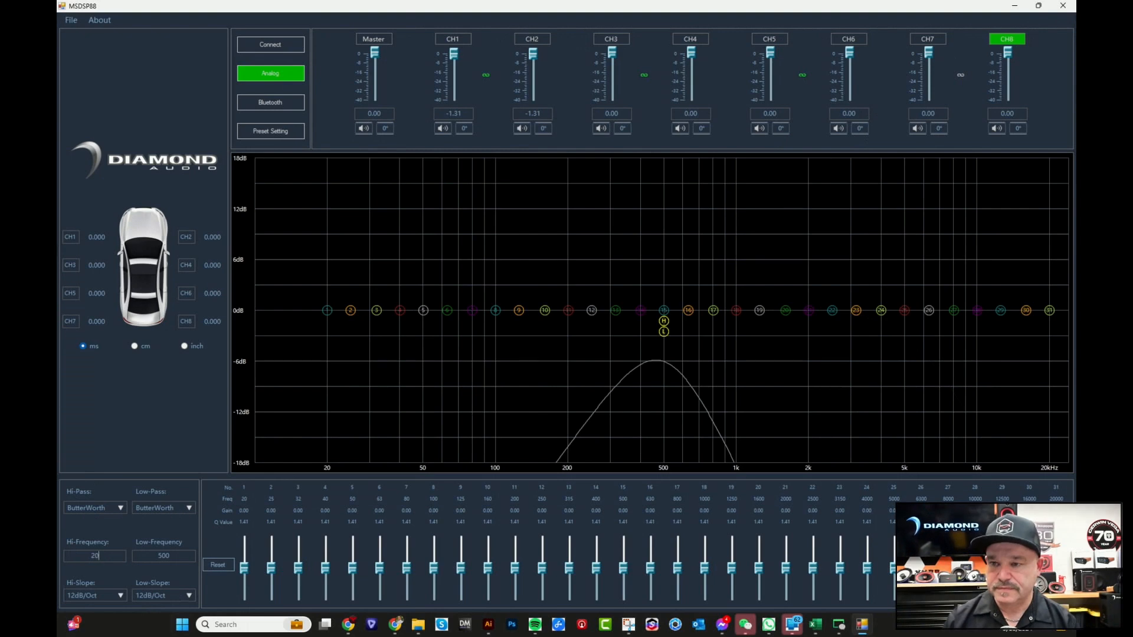
type("000")
key("BackSpace")
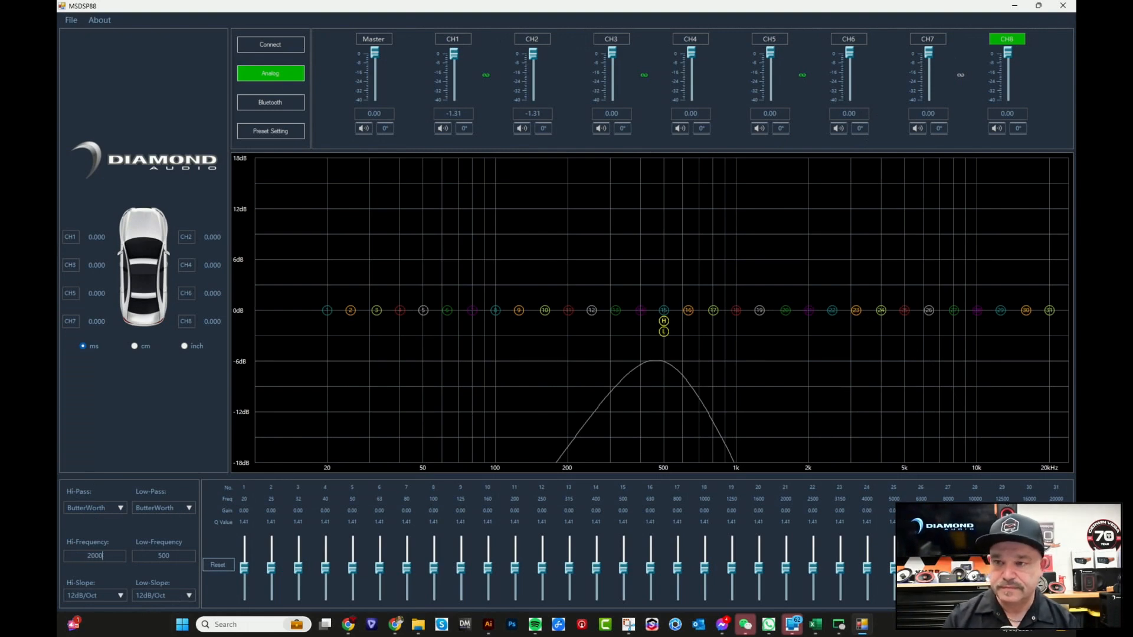
left_click(98, 594)
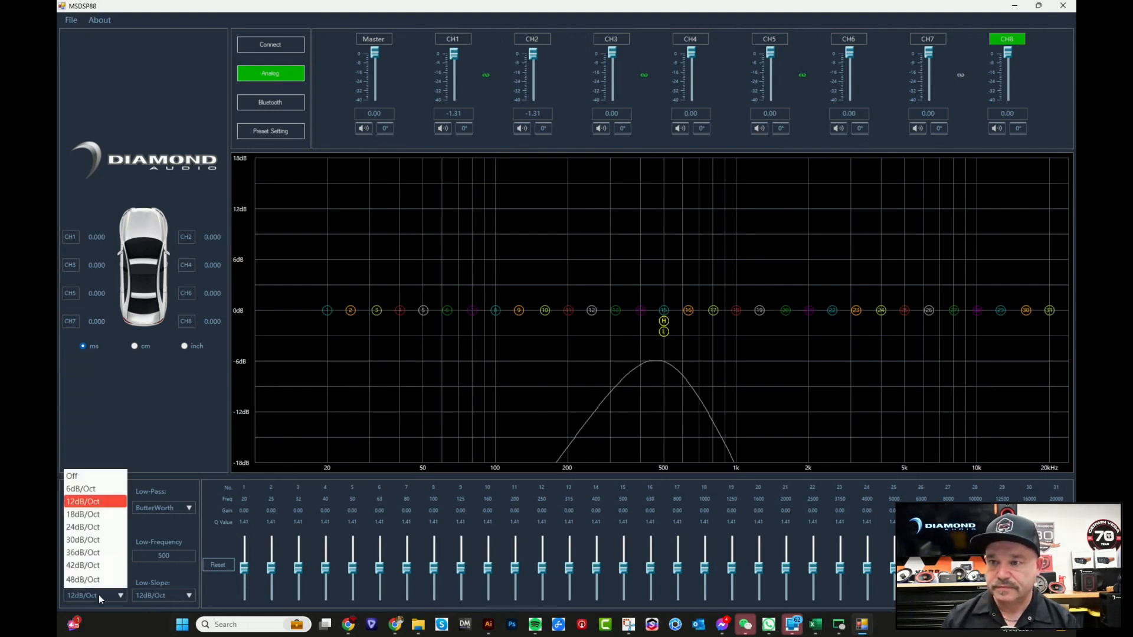
left_click(89, 501)
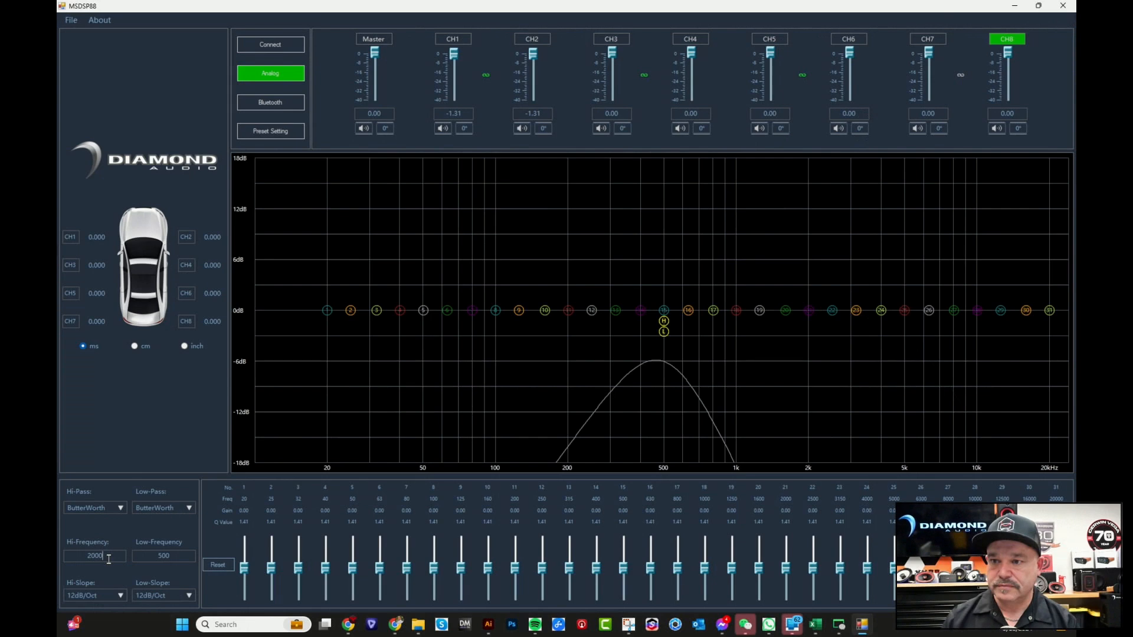
left_click_drag(109, 559, 90, 556)
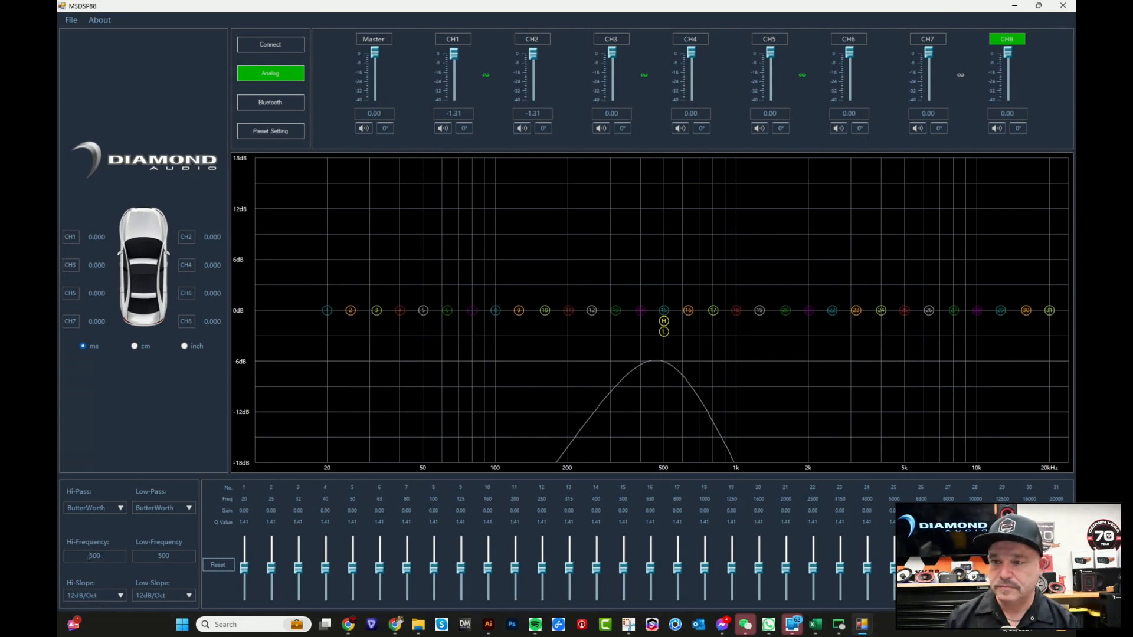
Set CH8's low-pass frequency to 20000 and its high-pass frequency to 500
left_click_drag(174, 556, 154, 556)
type("20000")
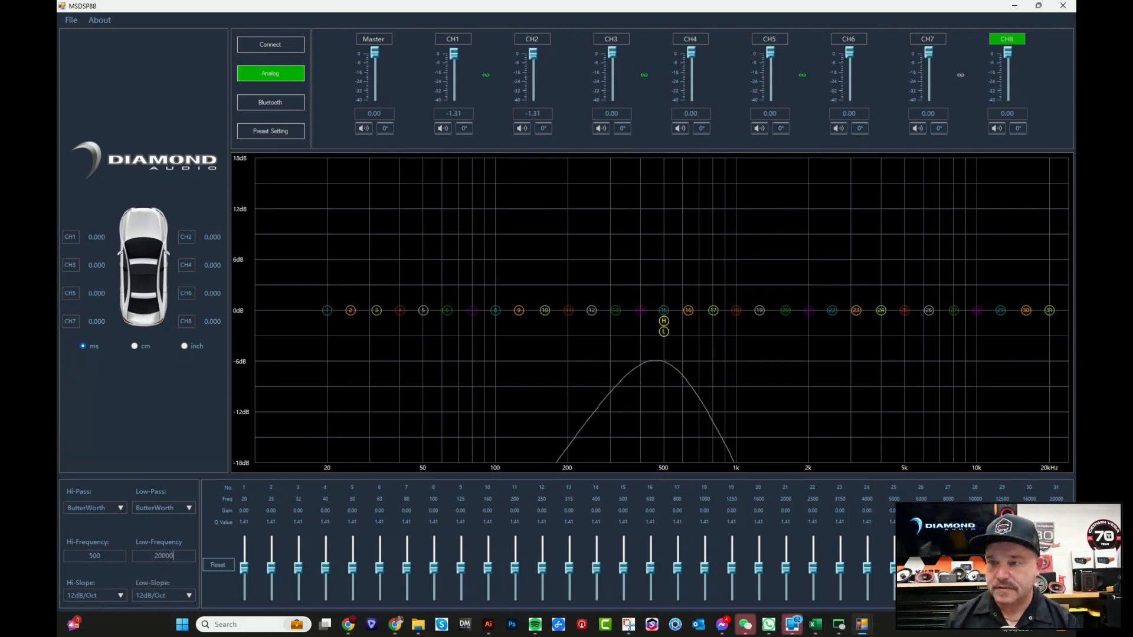
key("Return")
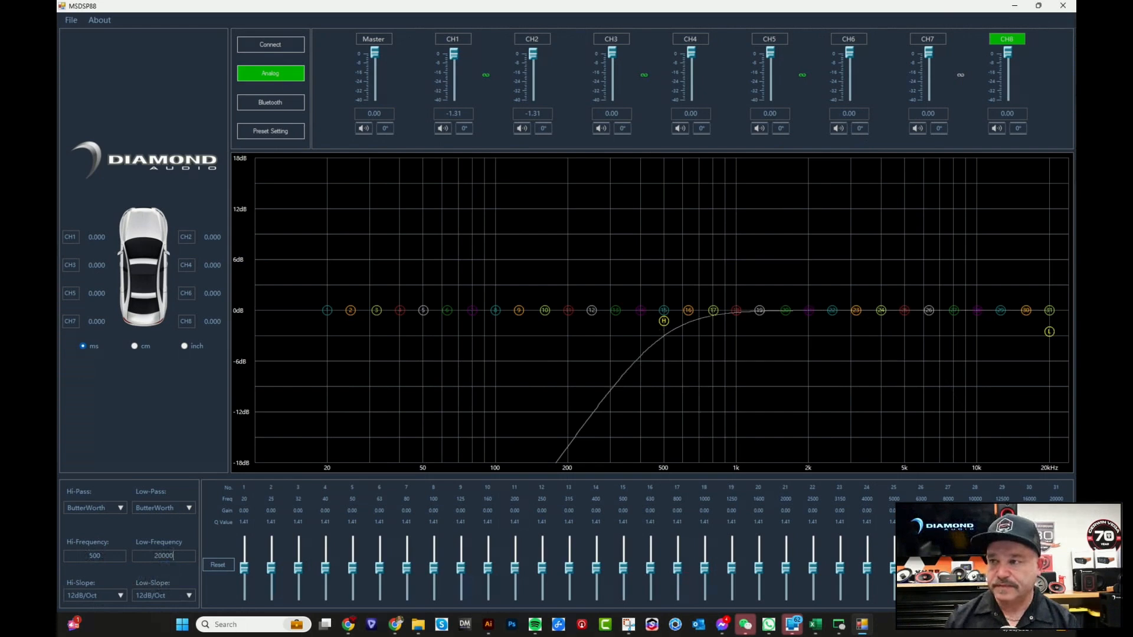
left_click_drag(114, 553, 82, 556)
type("500")
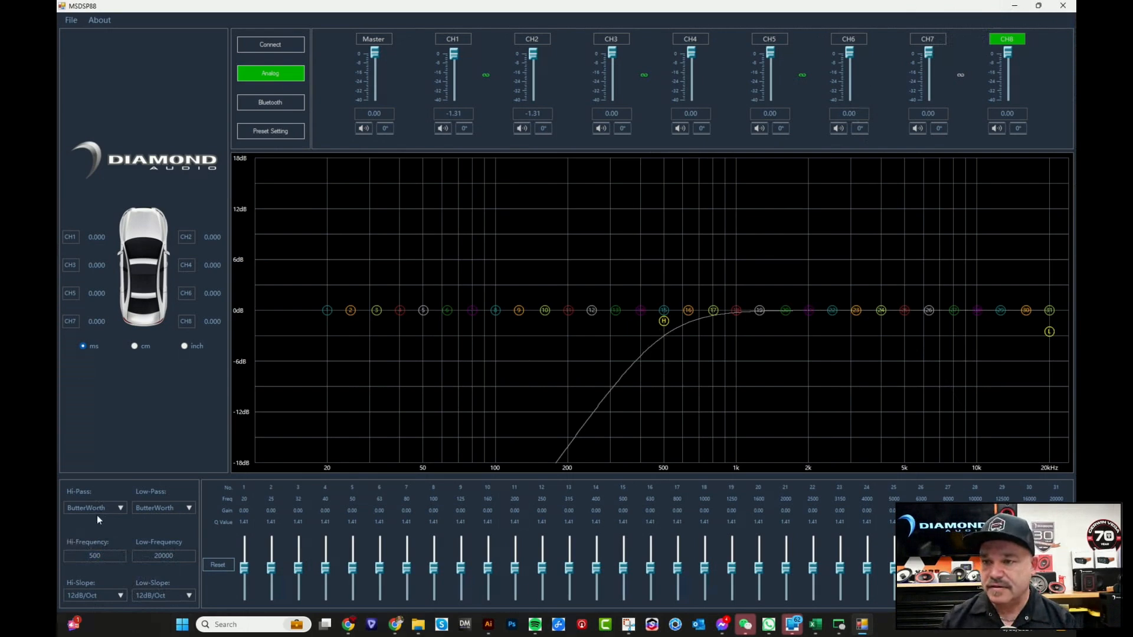
Change CH8's high-pass and low-pass filter types to Linkwitz
left_click(121, 507)
left_click(86, 545)
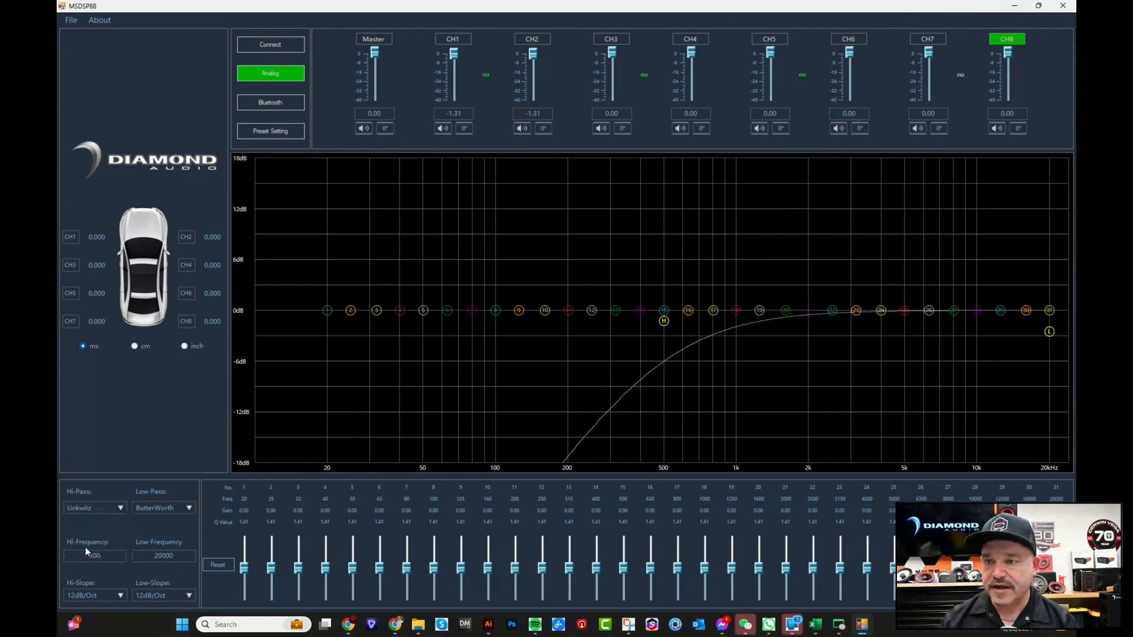
left_click(187, 508)
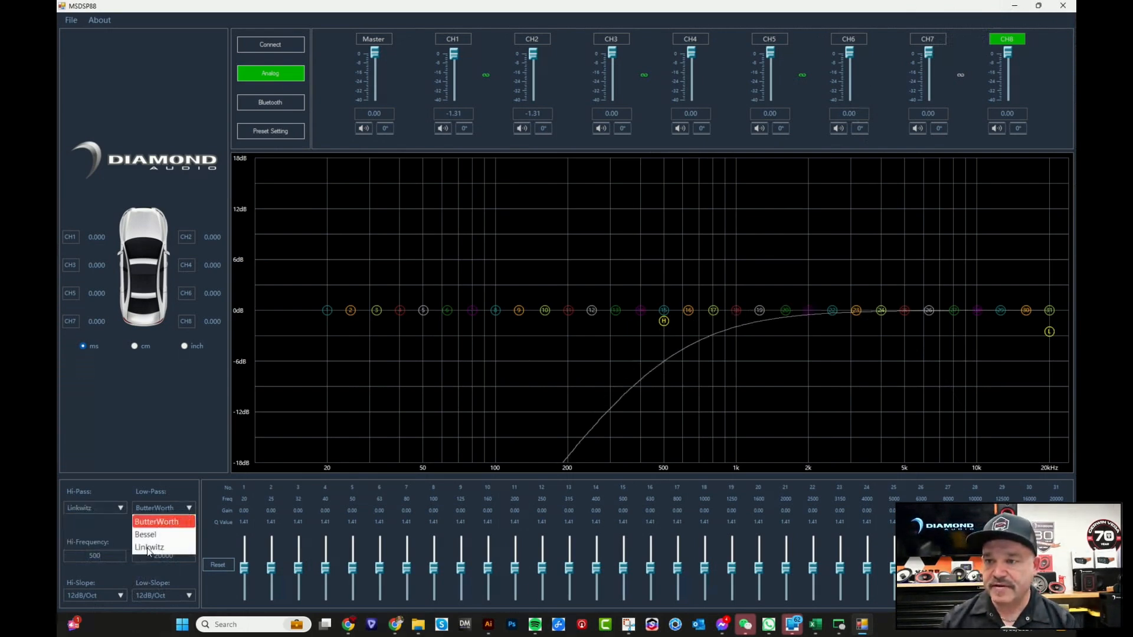
left_click(144, 549)
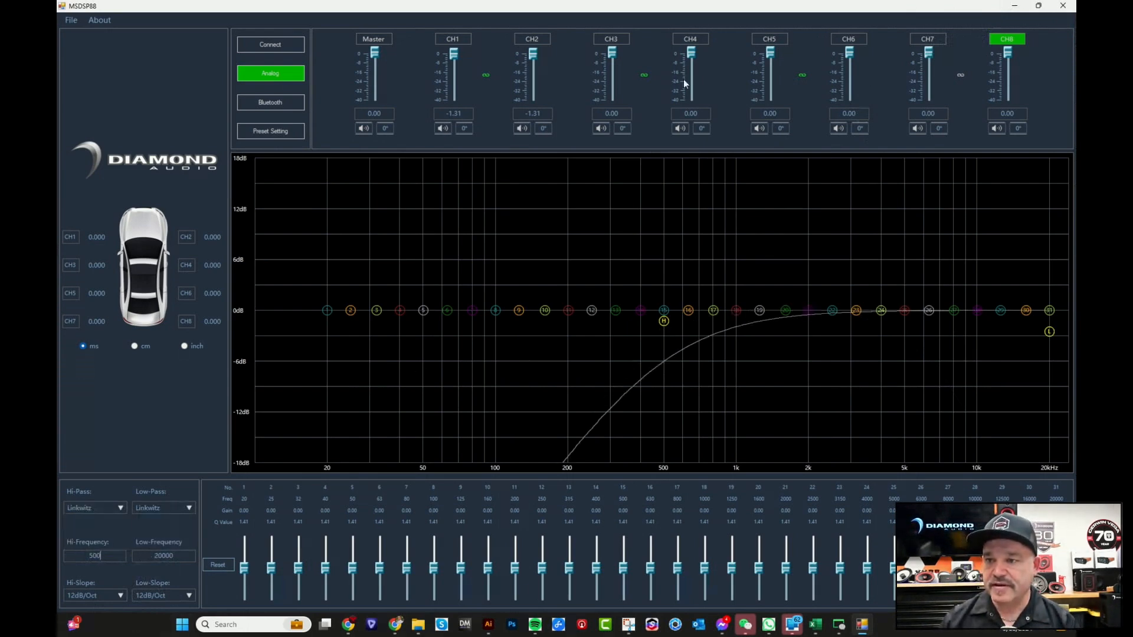
Change CH7's low-pass and high-pass filter types to Linkwitz
left_click(928, 39)
left_click(182, 509)
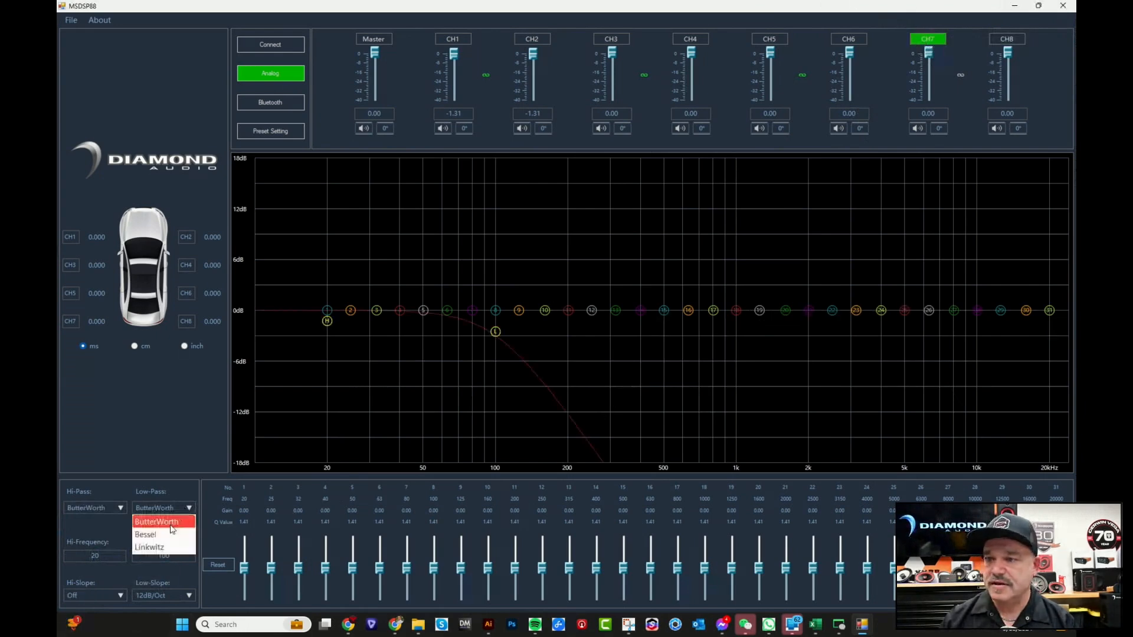
left_click(144, 548)
left_click(120, 509)
left_click(98, 551)
For the linked CH5 and CH6 pair, set the low-pass type to Linkwitz on CH6 and the high-pass type to Linkwitz on CH5
left_click(855, 42)
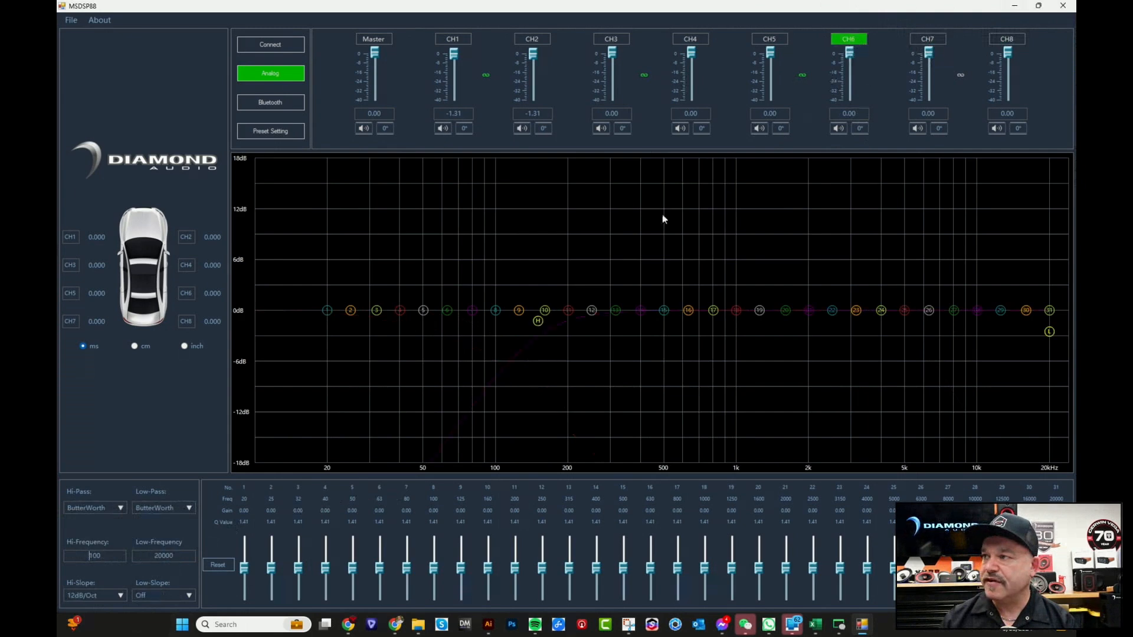
left_click(190, 507)
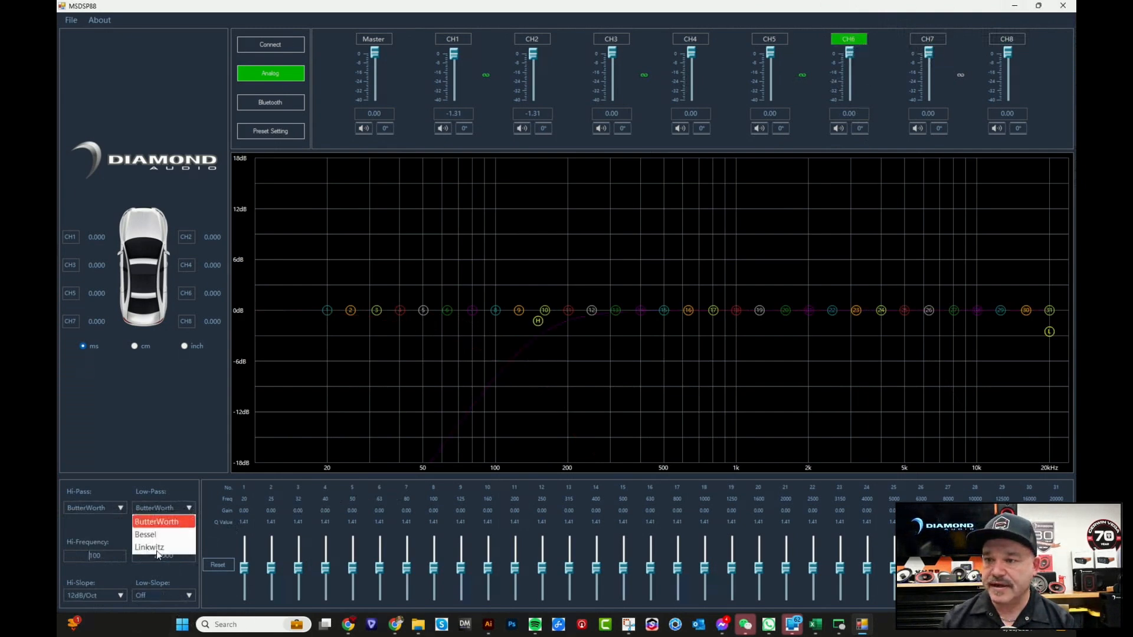
left_click(157, 548)
left_click(772, 41)
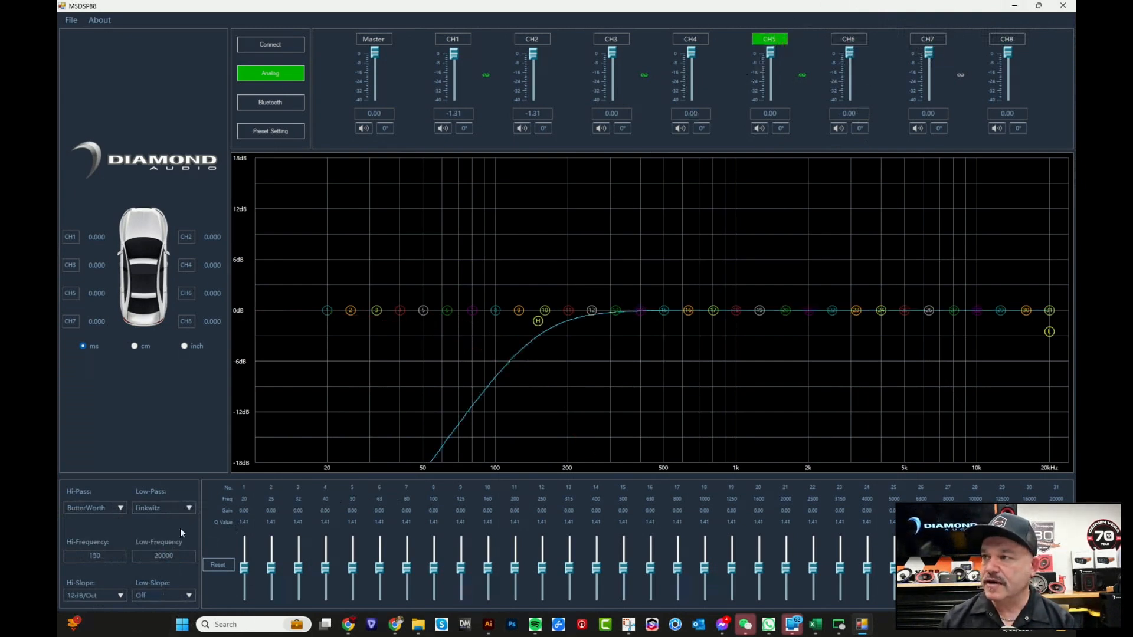
left_click(120, 508)
left_click(82, 547)
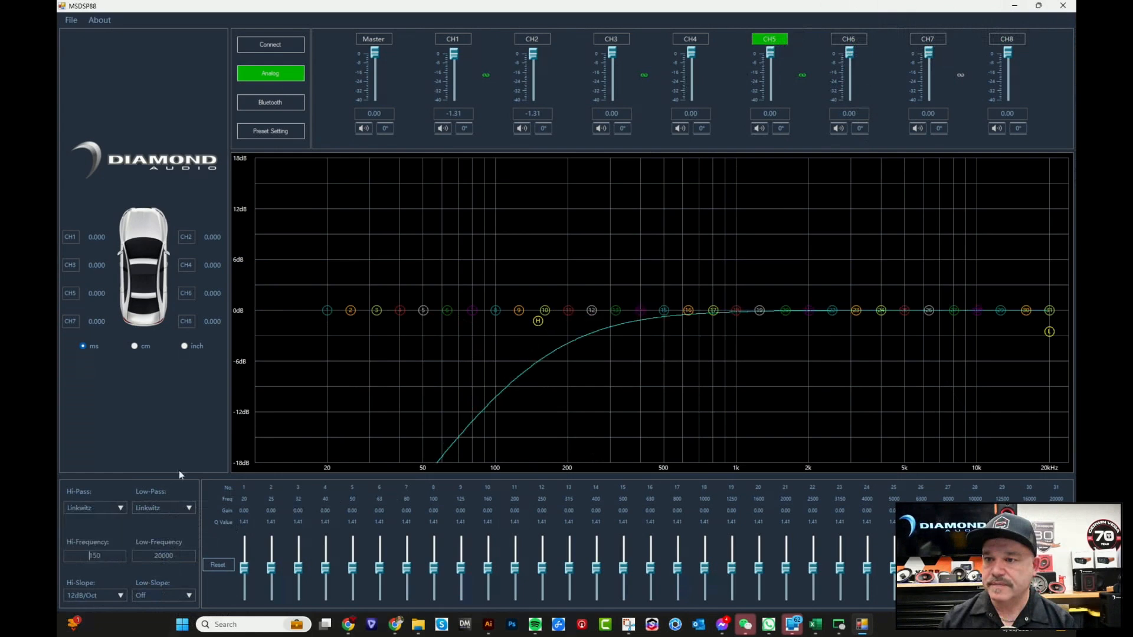
Change CH4's high-pass and low-pass filter types to Linkwitz
left_click(702, 41)
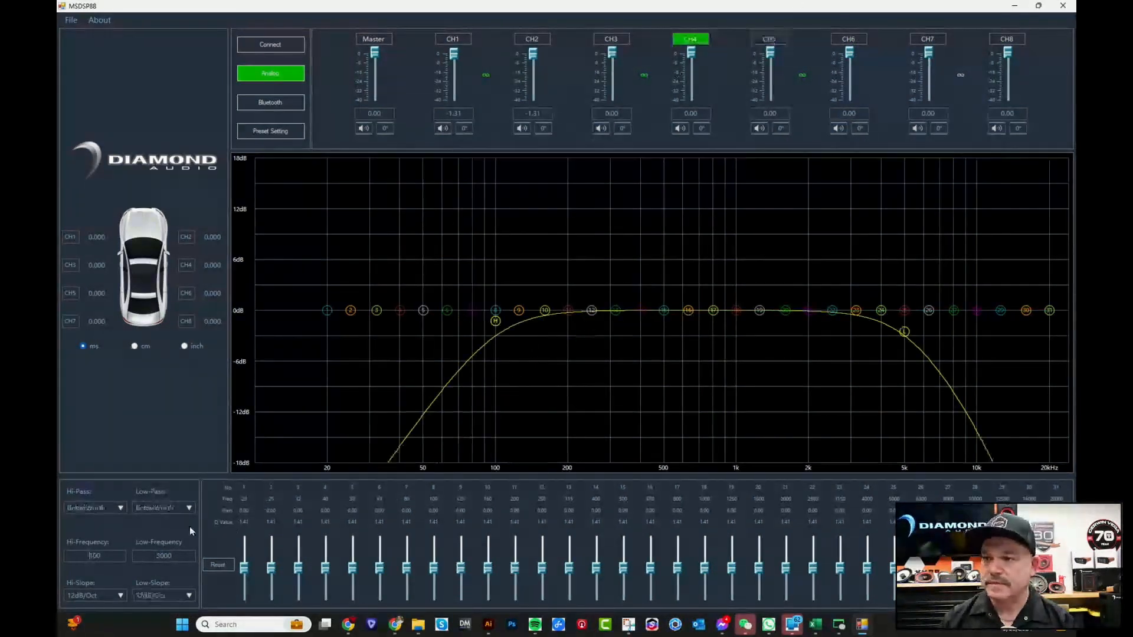
left_click(121, 508)
left_click(94, 547)
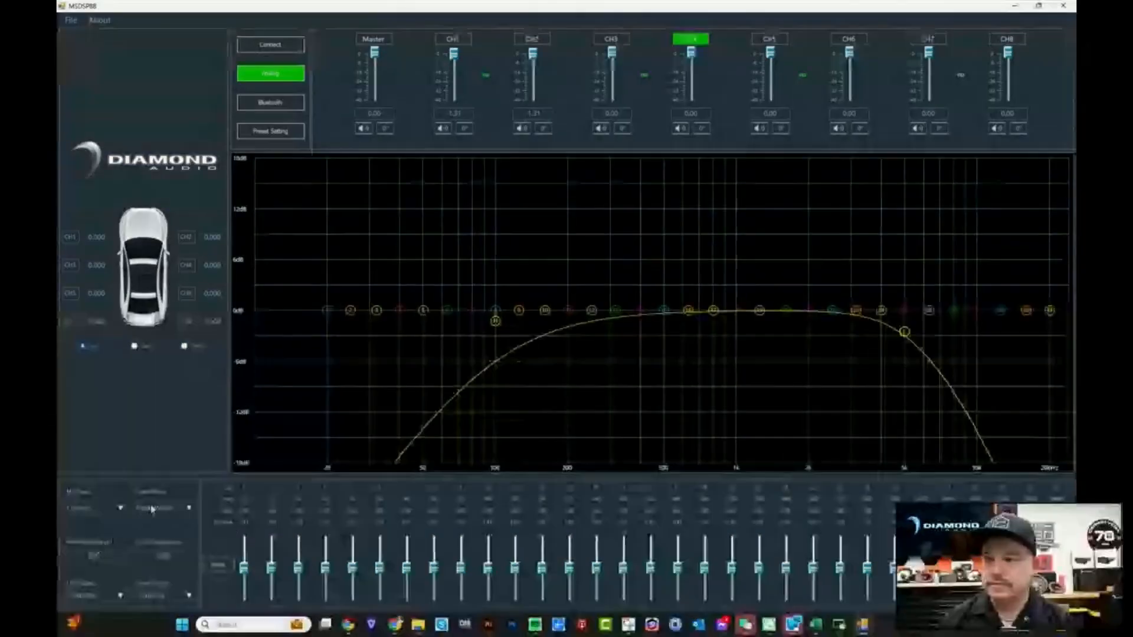
left_click(187, 509)
left_click(149, 547)
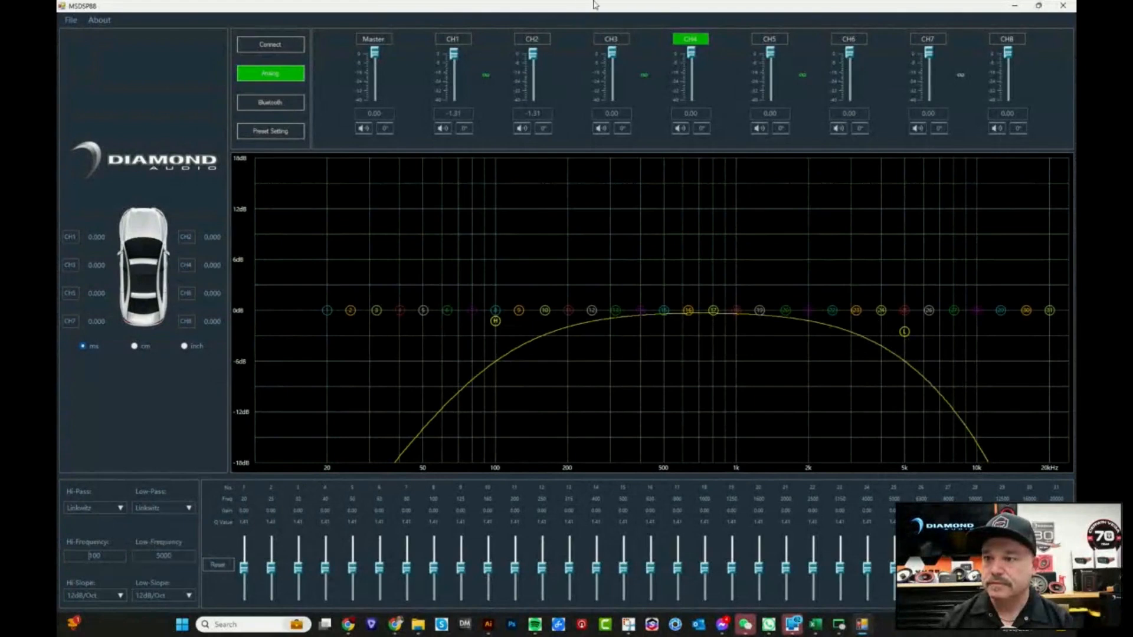
Check the filter types and crossover curves of CH3, CH2, CH1 and CH8
left_click(613, 40)
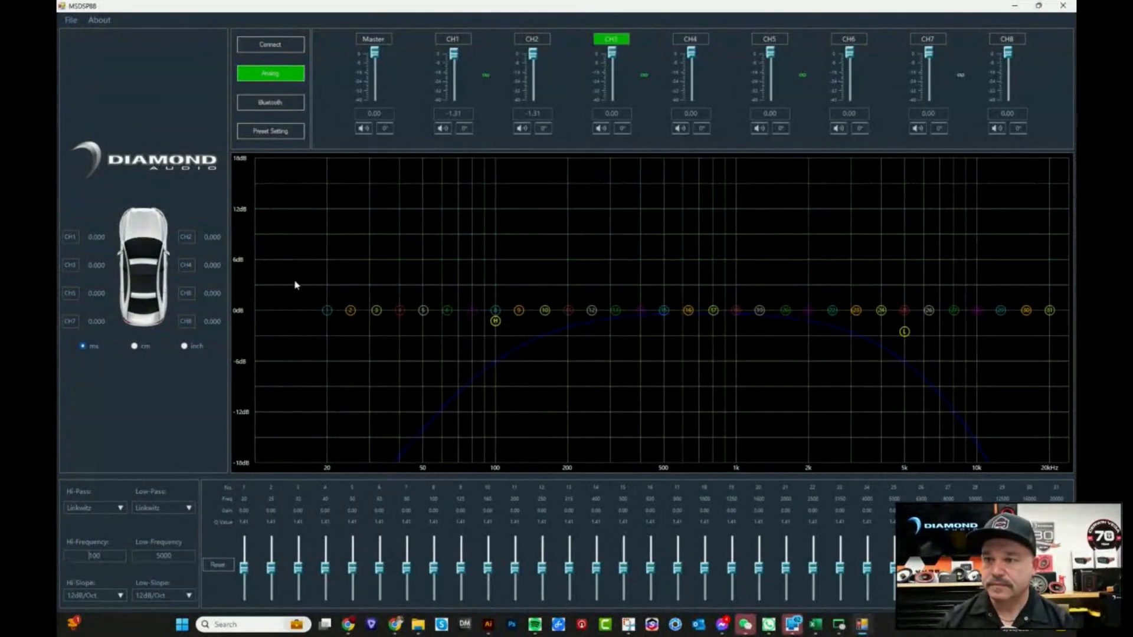
left_click(527, 39)
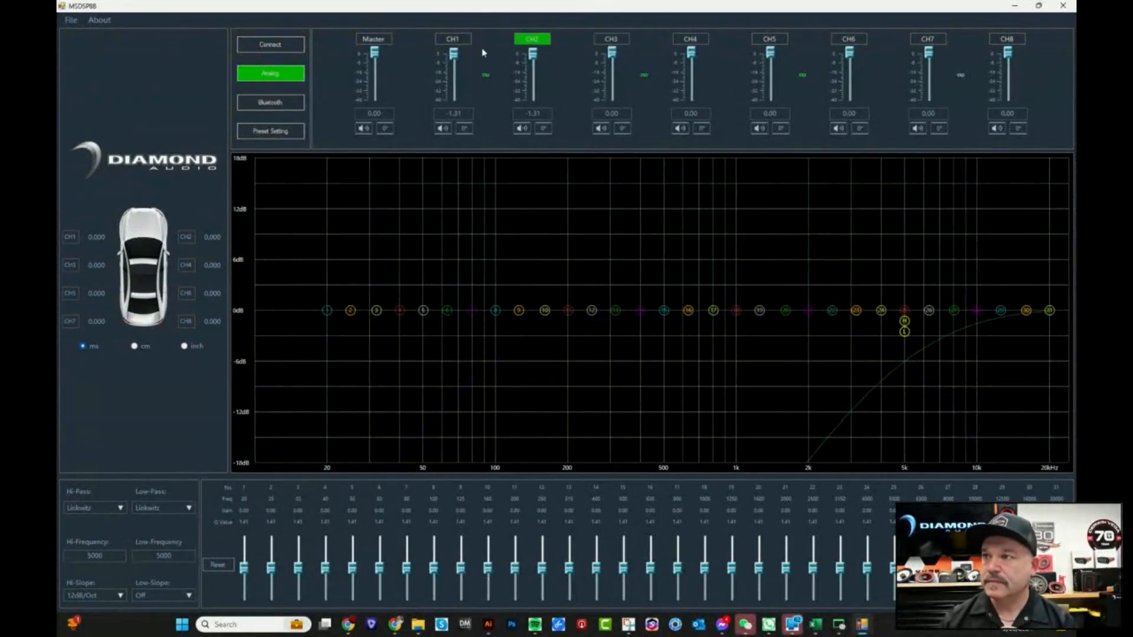
left_click(462, 41)
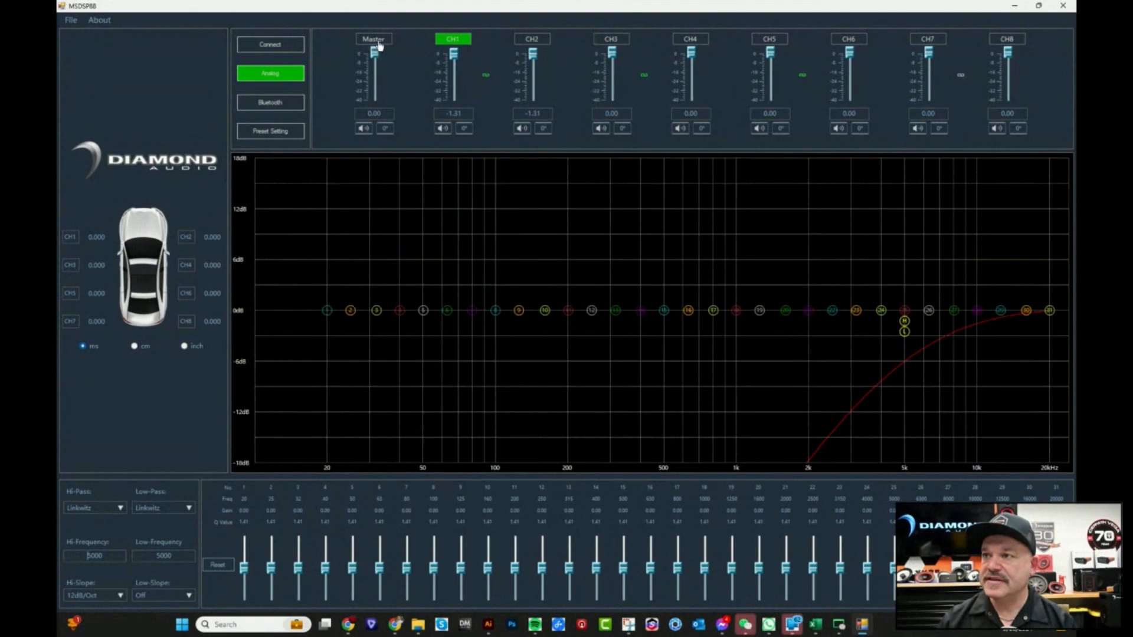
left_click(1004, 37)
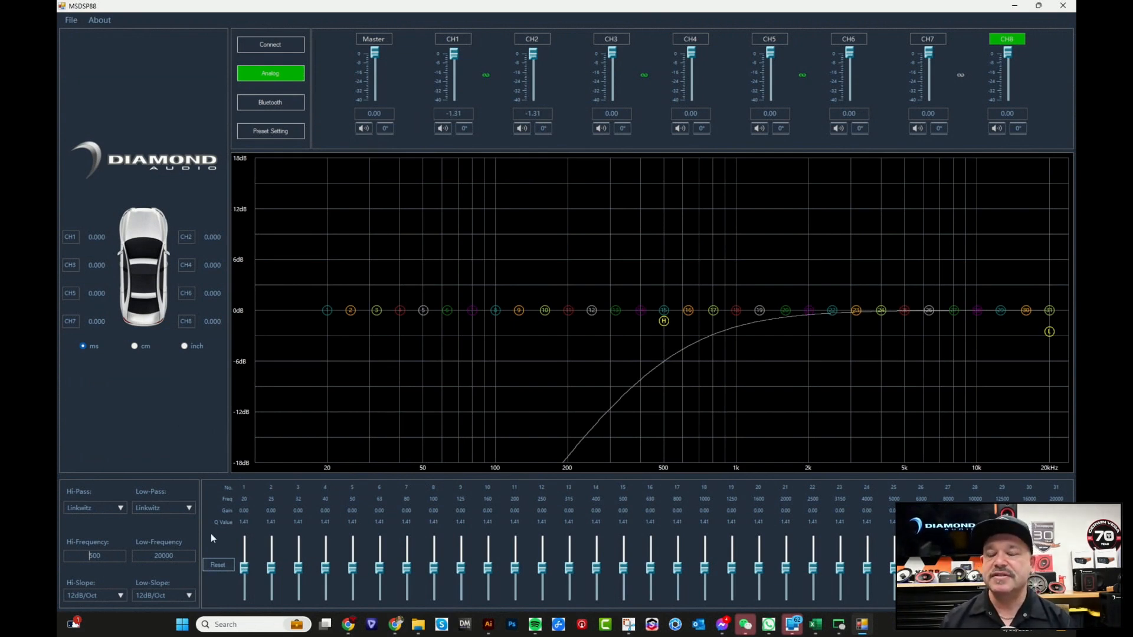
On CH1's equalizer graph, move band 27 to about 6948 Hz and lower its gain below 0 dB
left_click(445, 40)
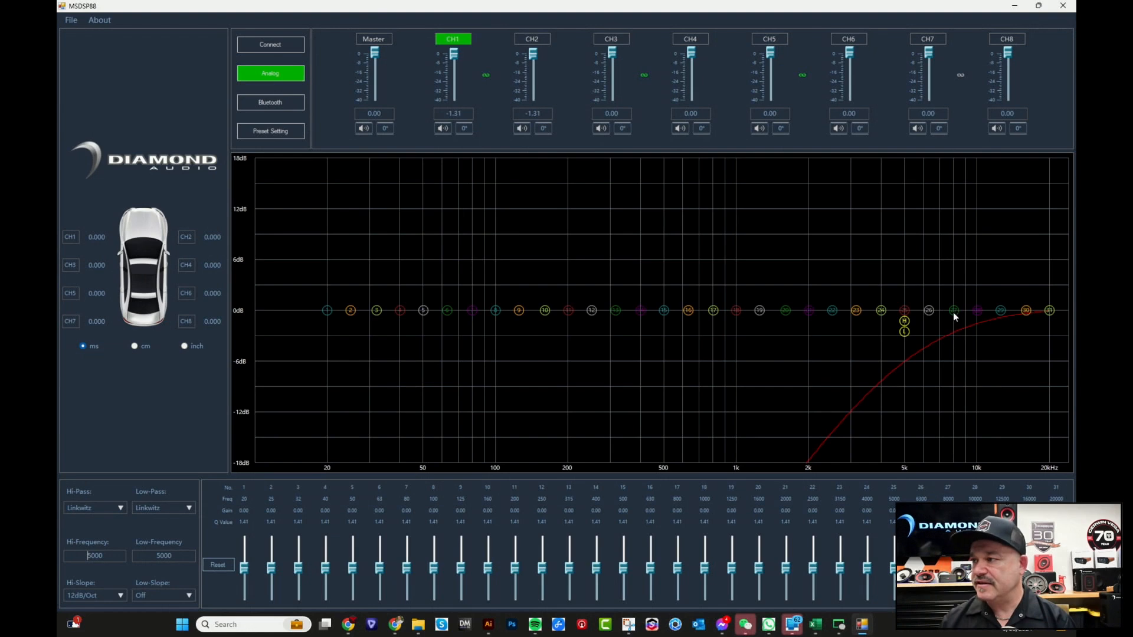
left_click_drag(954, 314, 940, 307)
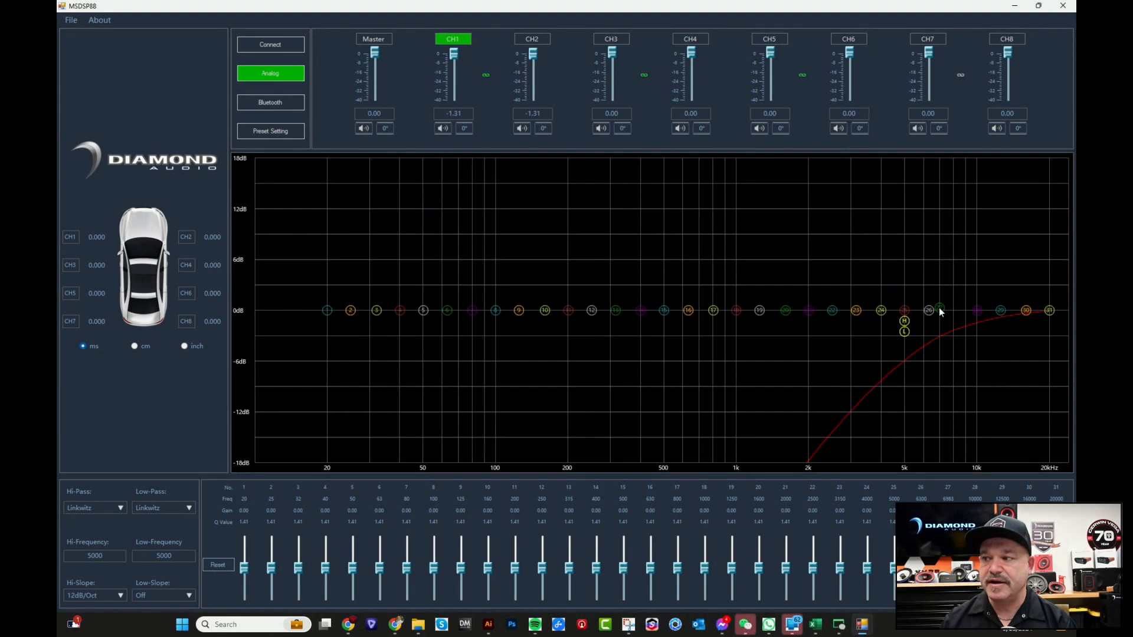
left_click_drag(939, 307, 939, 324)
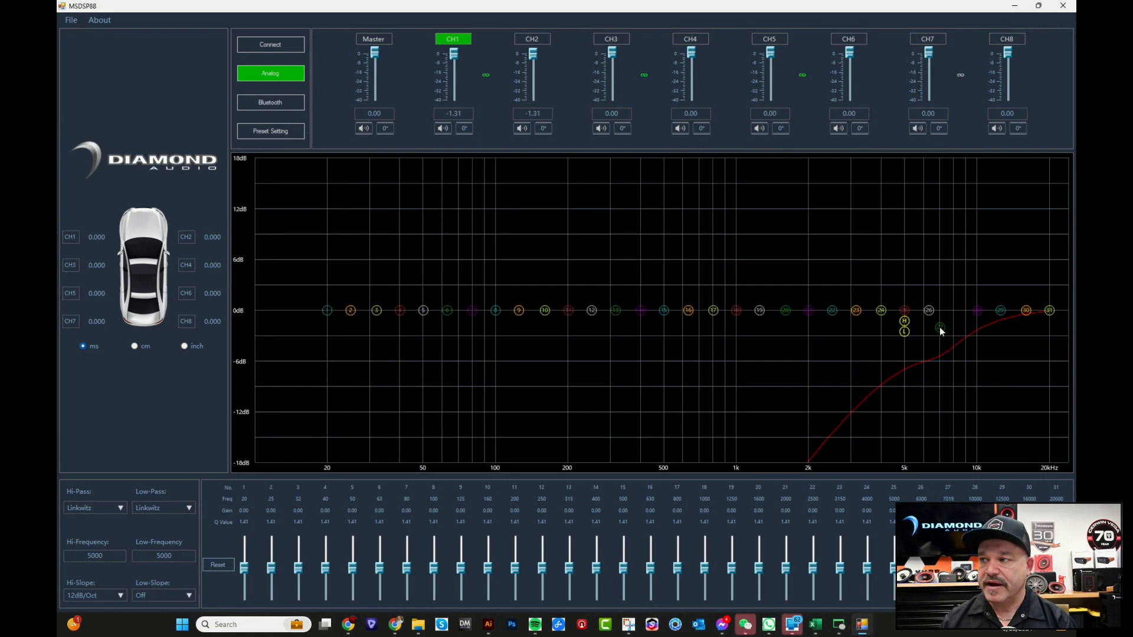
left_click_drag(941, 331, 942, 334)
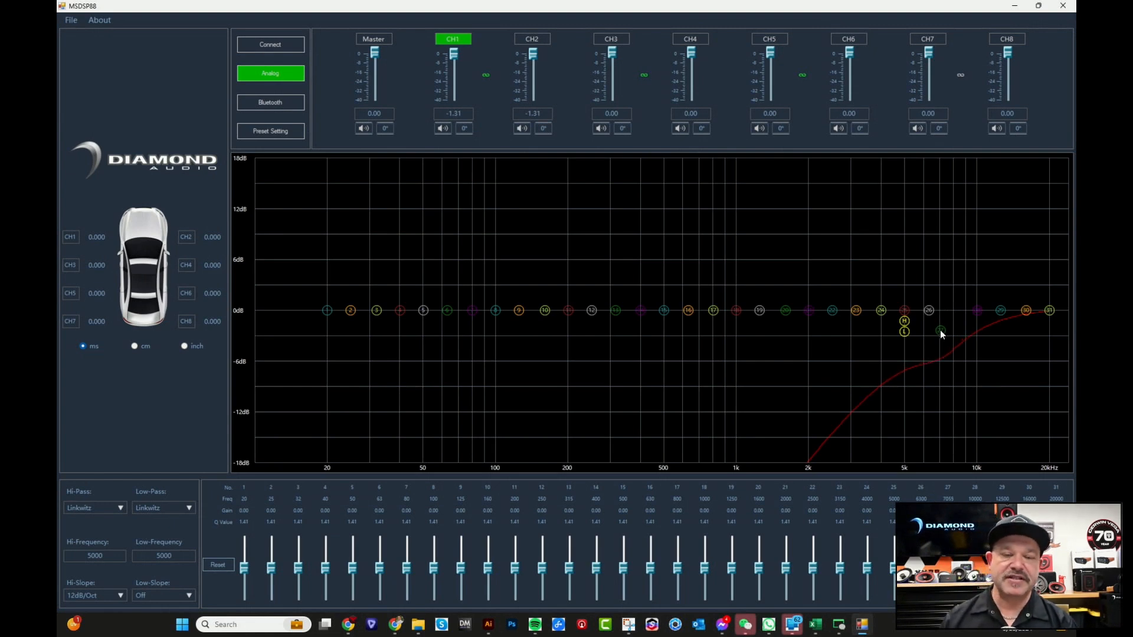
left_click_drag(941, 334, 939, 337)
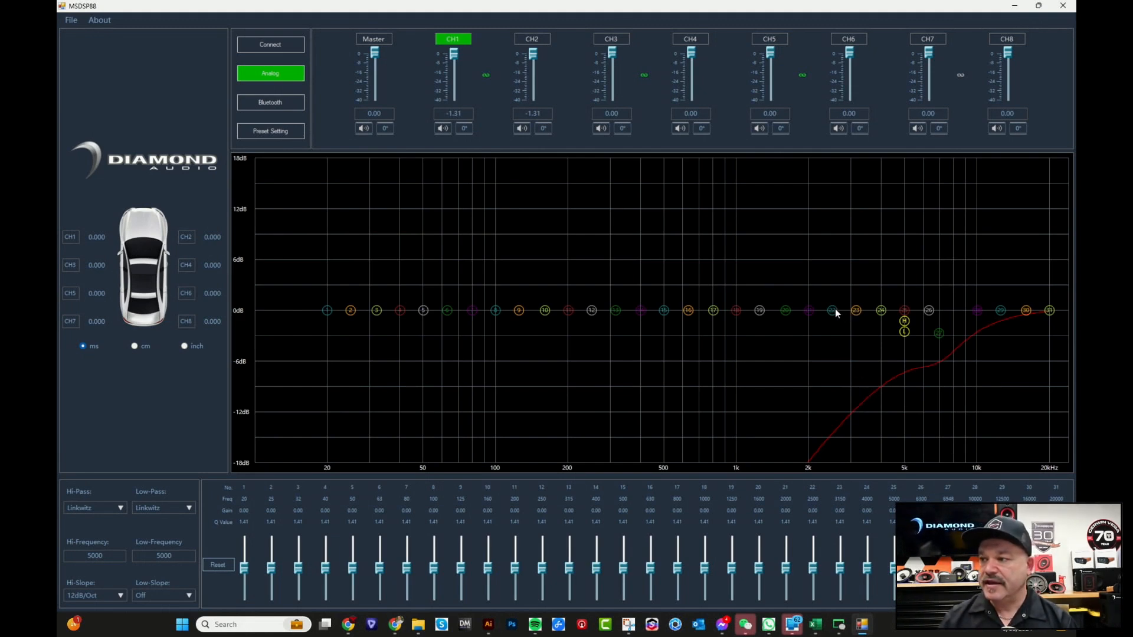
Move CH1's equalizer band 22 to about 2989 Hz with about 1.44 dB of boost, and view linked CH2's curve
mouse_move(835, 312)
left_mouse_down()
mouse_move(852, 324)
mouse_move(853, 301)
left_mouse_up()
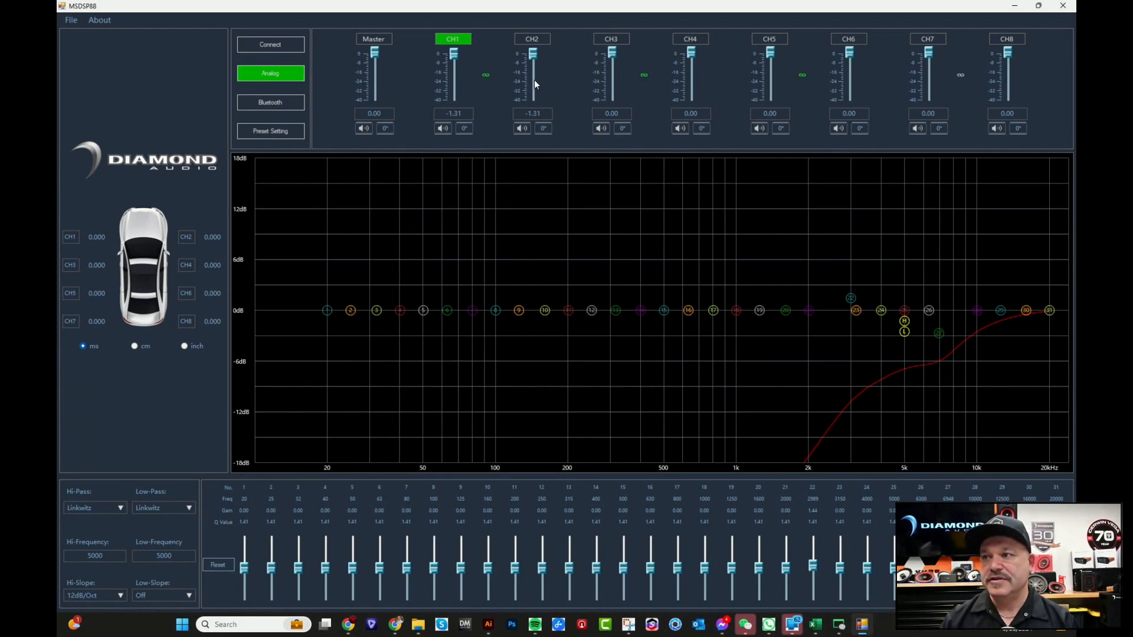
left_click(536, 40)
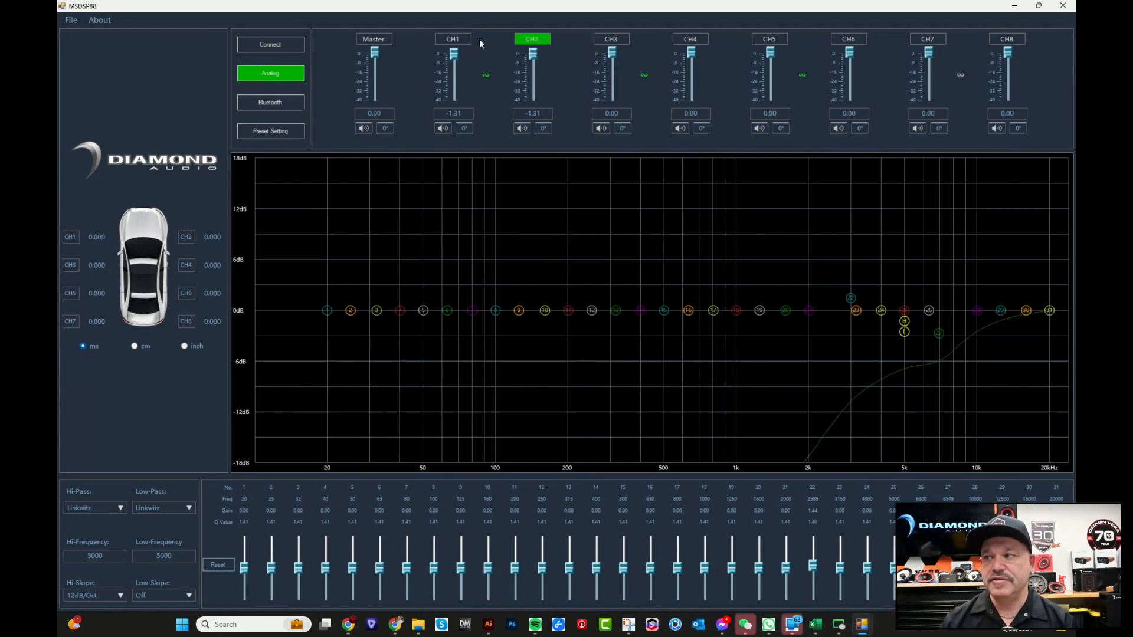
Compare the CH1 and CH2 curves, and link the two channels by copying CH1's tuning to CH2
left_click(448, 40)
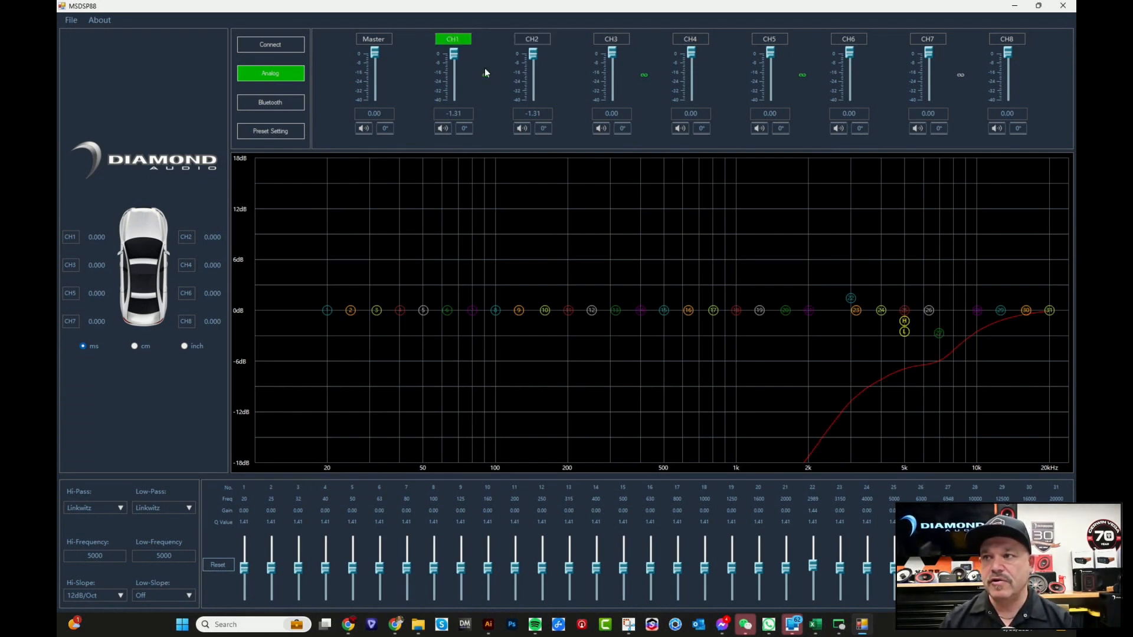
left_click(531, 42)
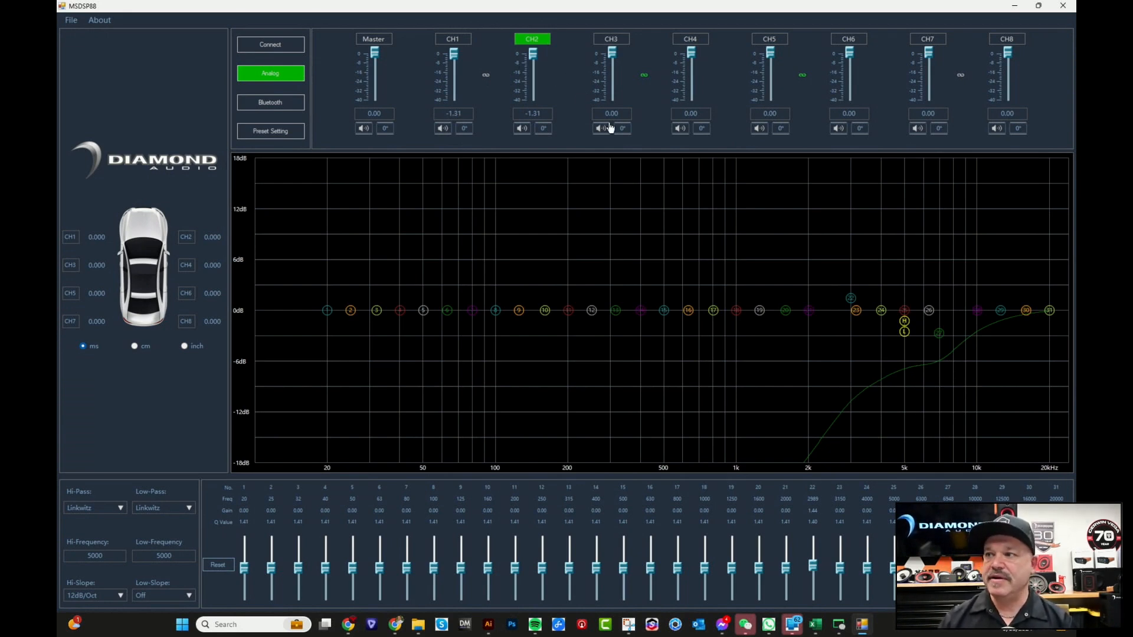
left_click(486, 76)
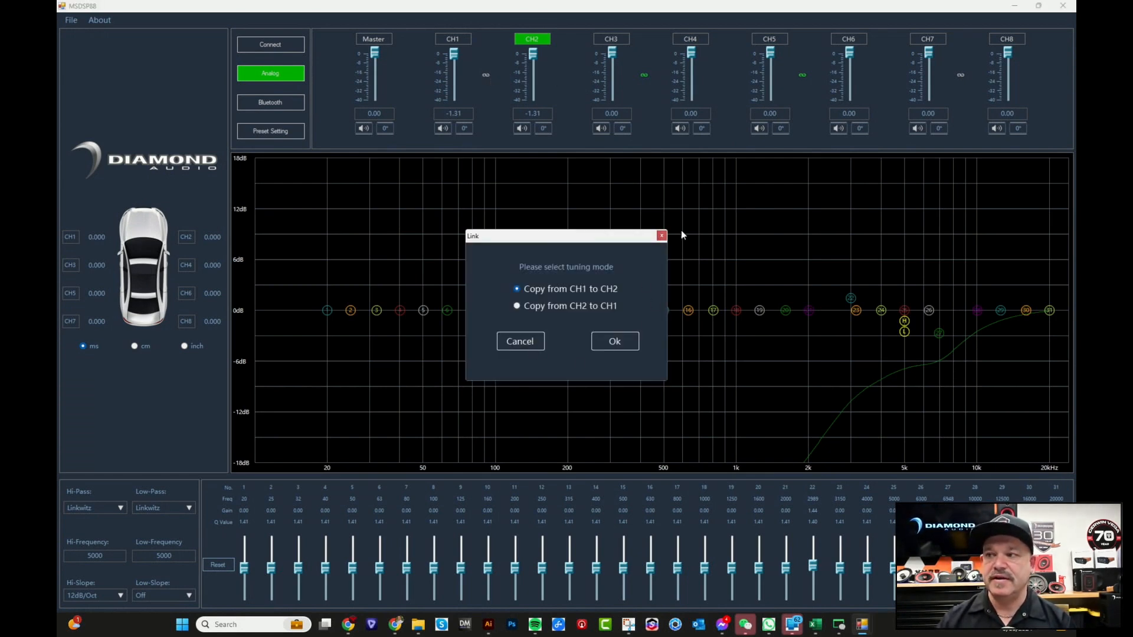
left_click(617, 343)
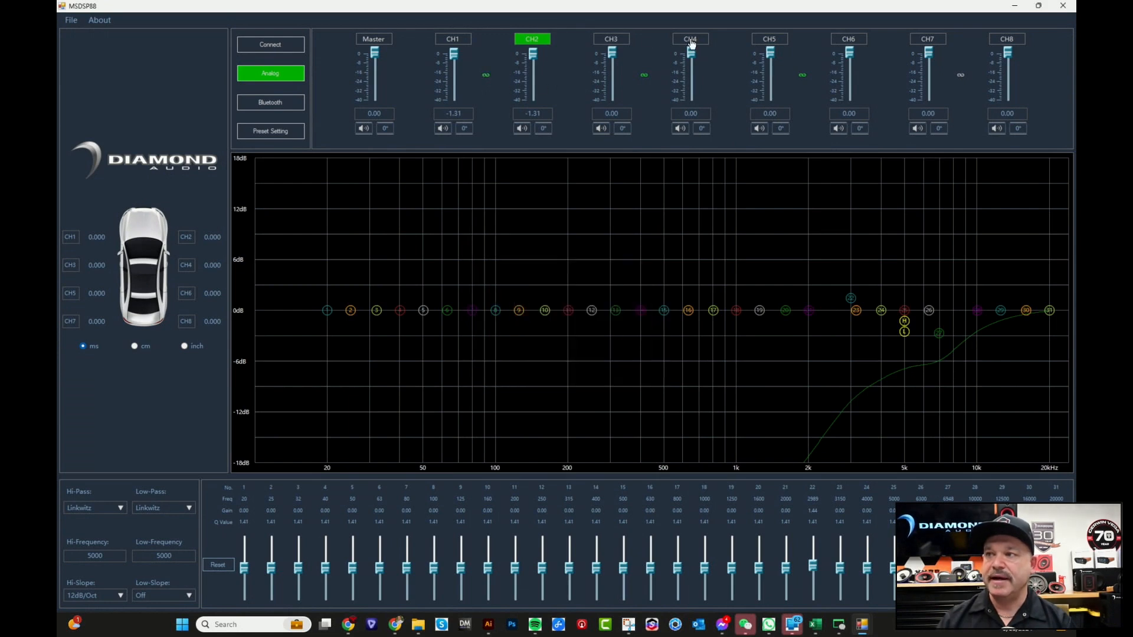
On CH3, move equalizer band 12 to about 257 Hz with a slight boost of about 0.6 dB
left_click(617, 42)
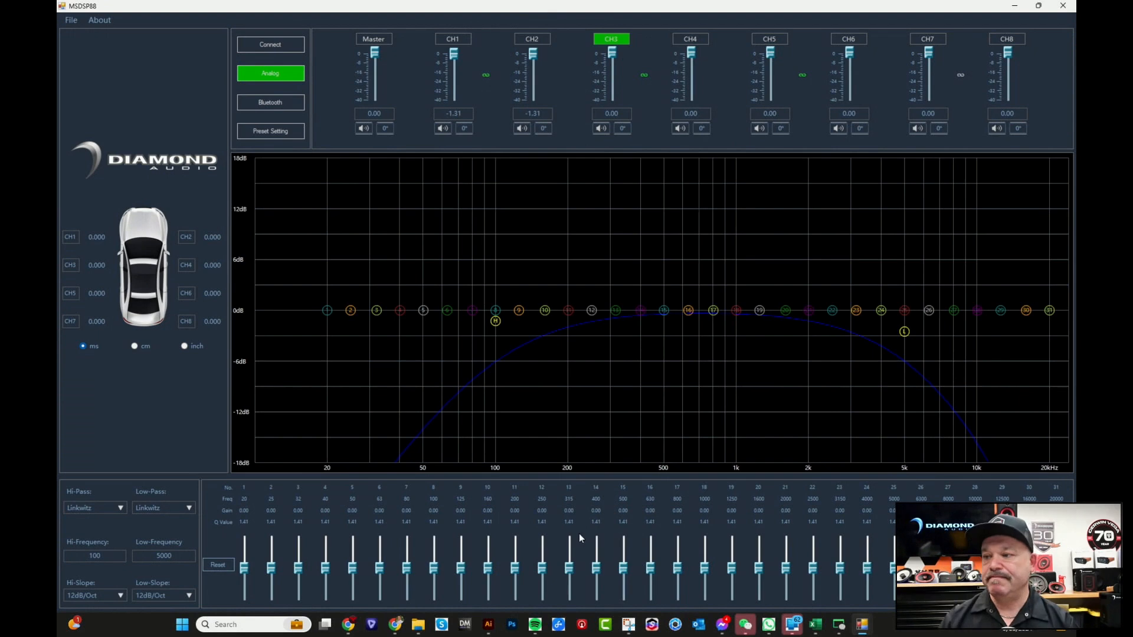
double_click(593, 501)
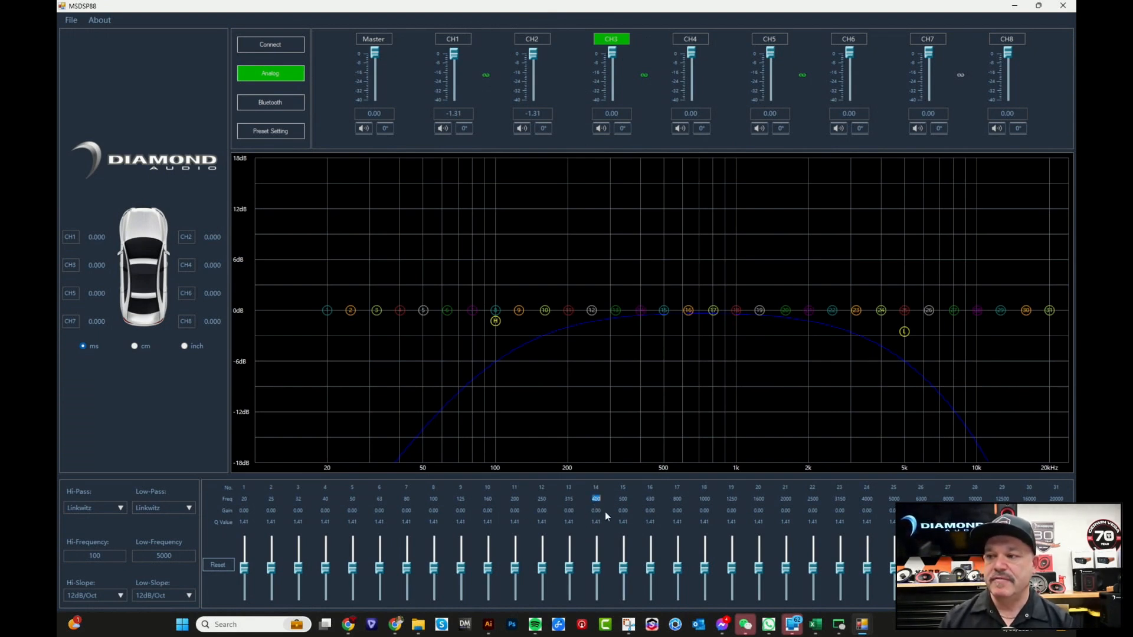
left_click_drag(593, 308, 594, 298)
left_click_drag(596, 287, 596, 293)
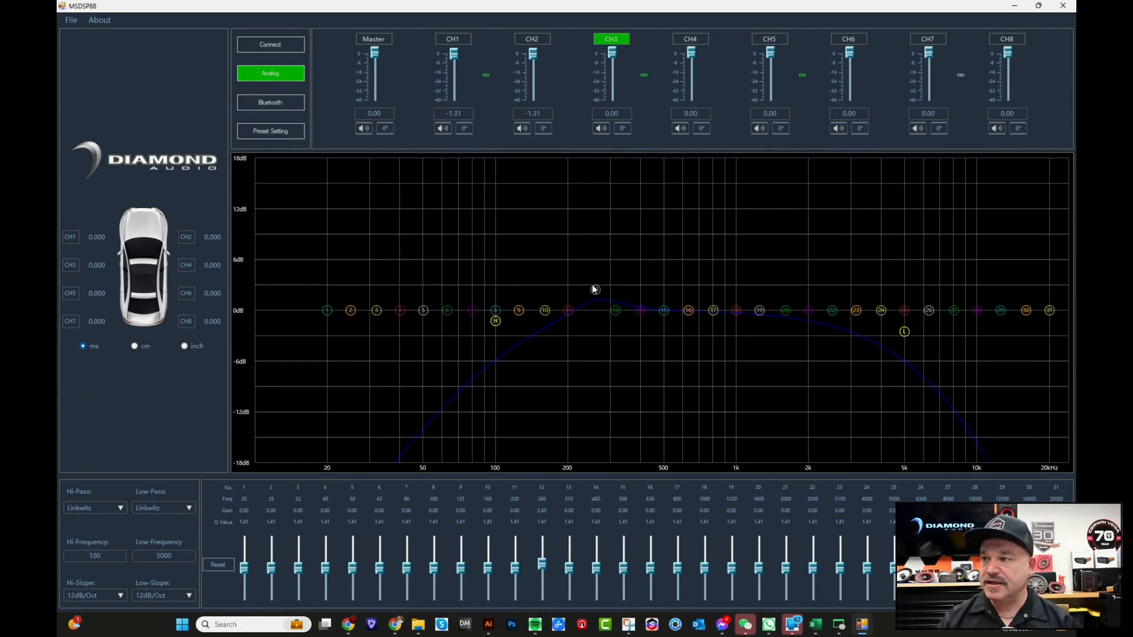
left_click_drag(592, 291, 595, 309)
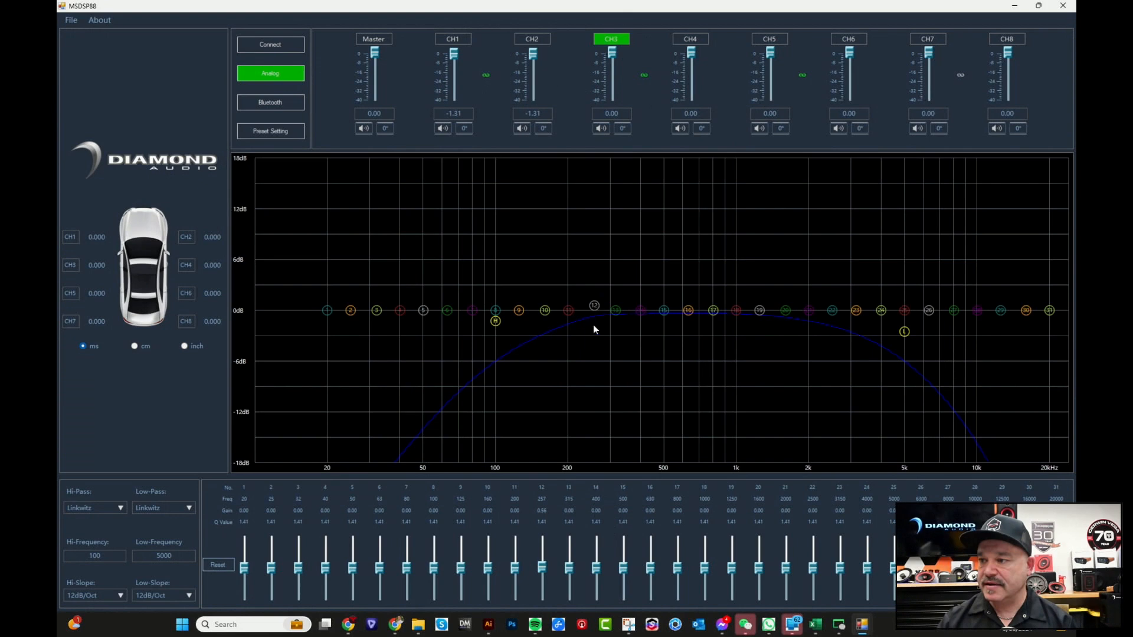
Raise CH3's band 14 gain to about 0.15 dB and move band 13 to about 309 Hz, slightly above 0 dB
mouse_move(594, 569)
left_mouse_down()
mouse_move(596, 550)
mouse_move(596, 571)
left_mouse_up()
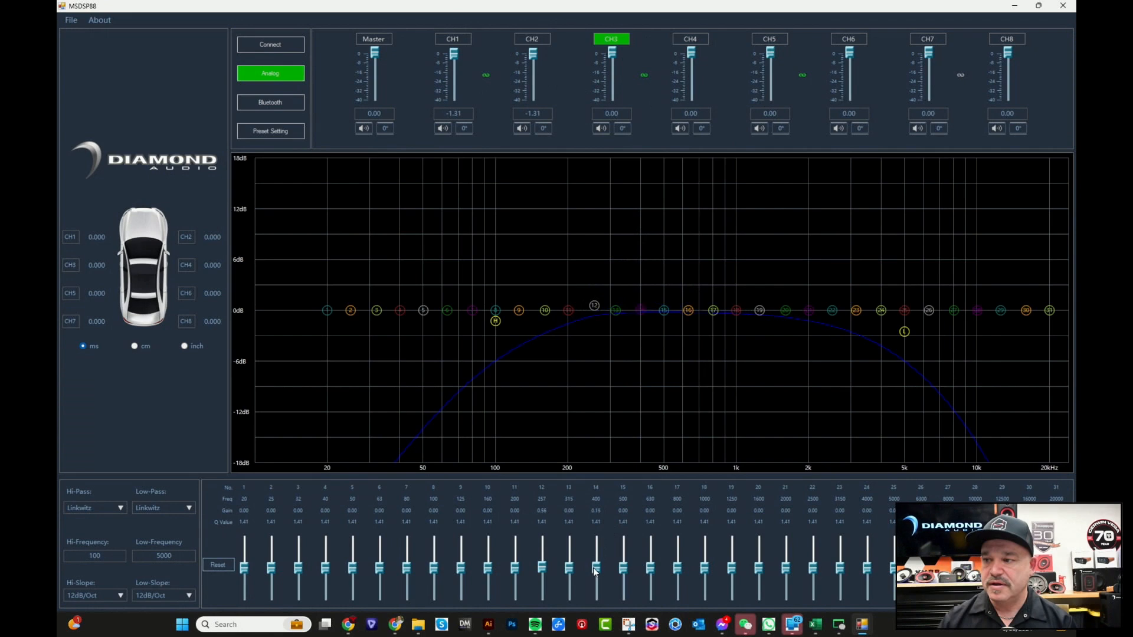
mouse_move(615, 313)
left_mouse_down()
mouse_move(614, 273)
mouse_move(615, 312)
left_mouse_up()
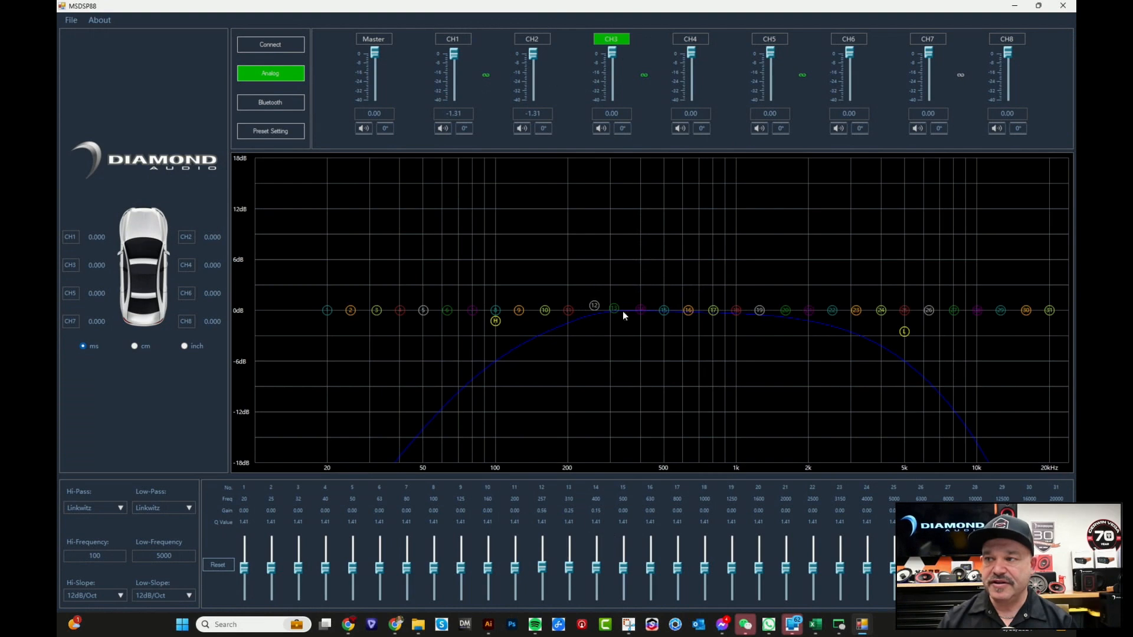
left_click_drag(614, 313, 615, 311)
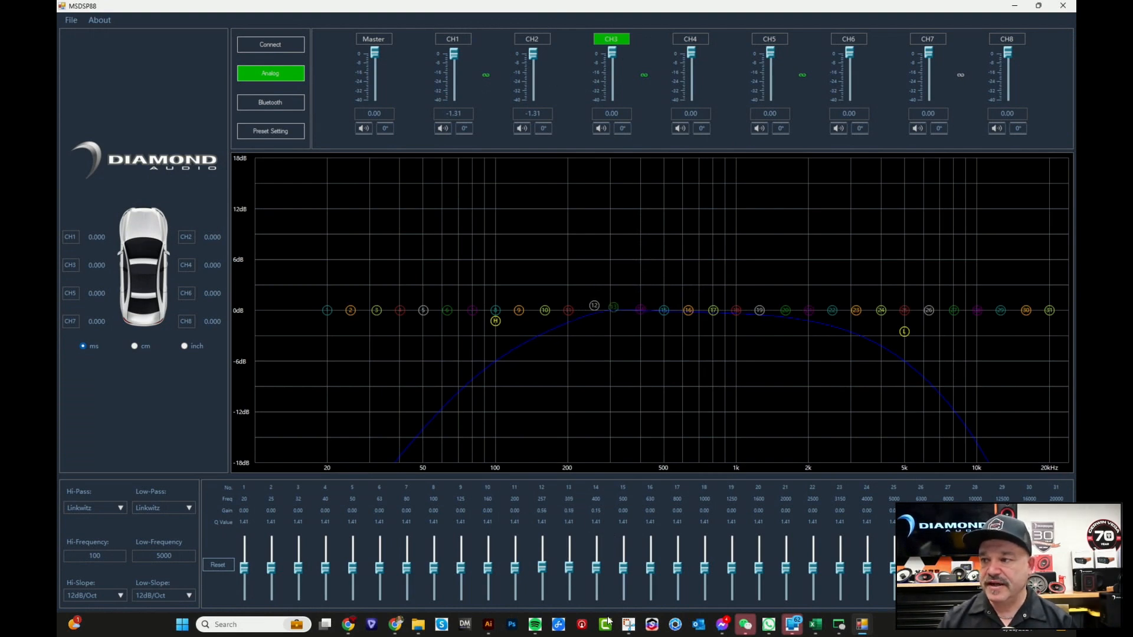
Set CH3's equalizer band 14 to 500 Hz with a gain of 3 dB
double_click(599, 500)
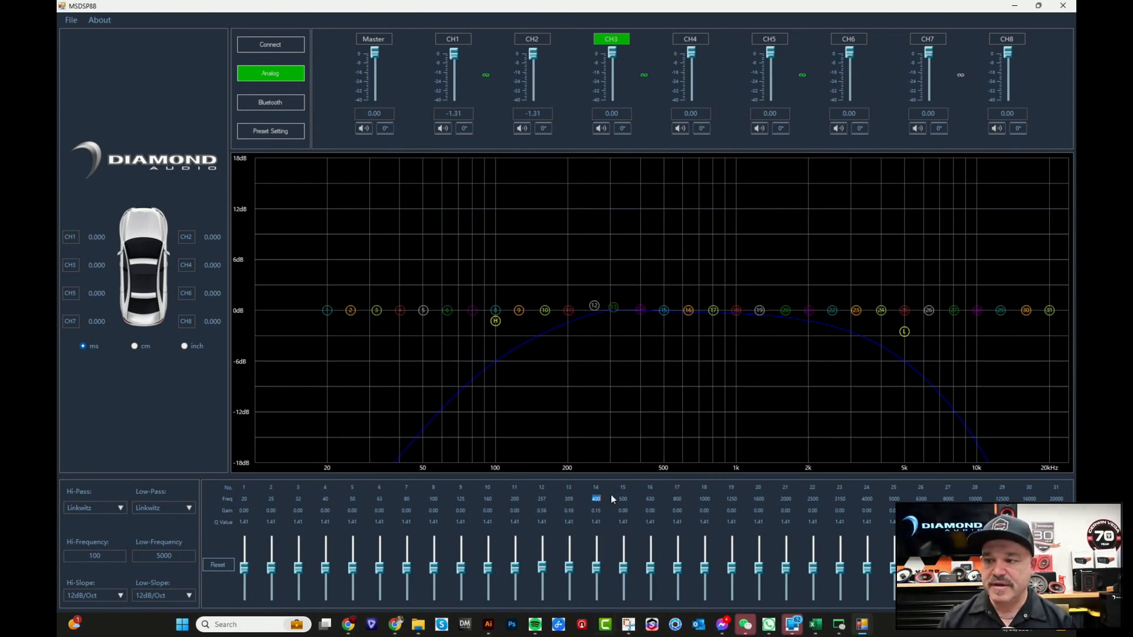
type("50")
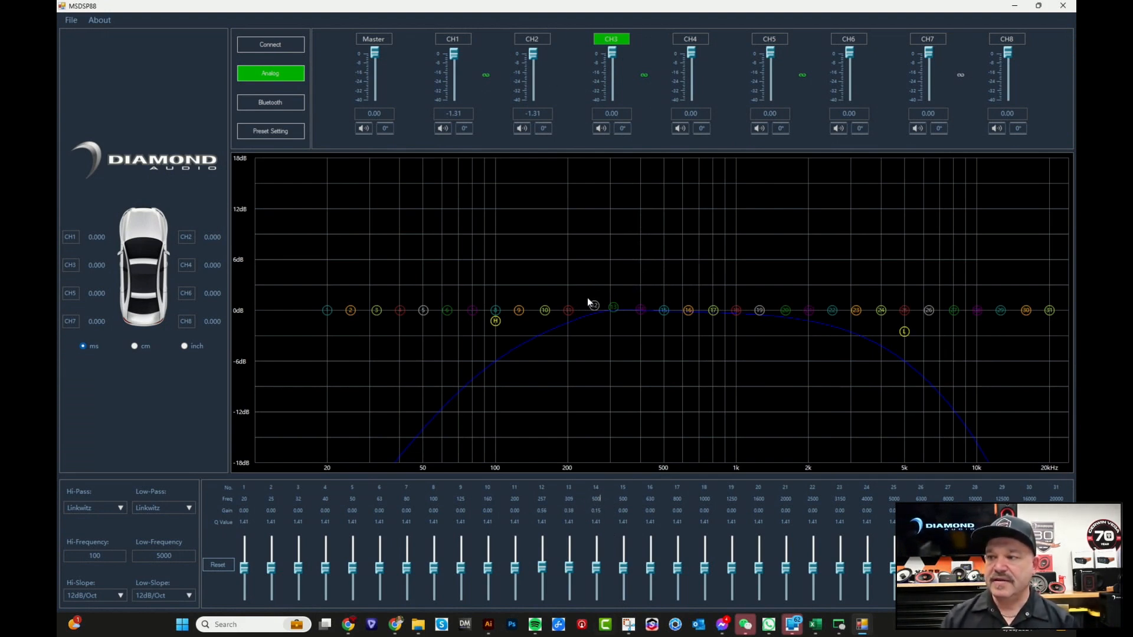
double_click(589, 511)
type("3")
key("Return")
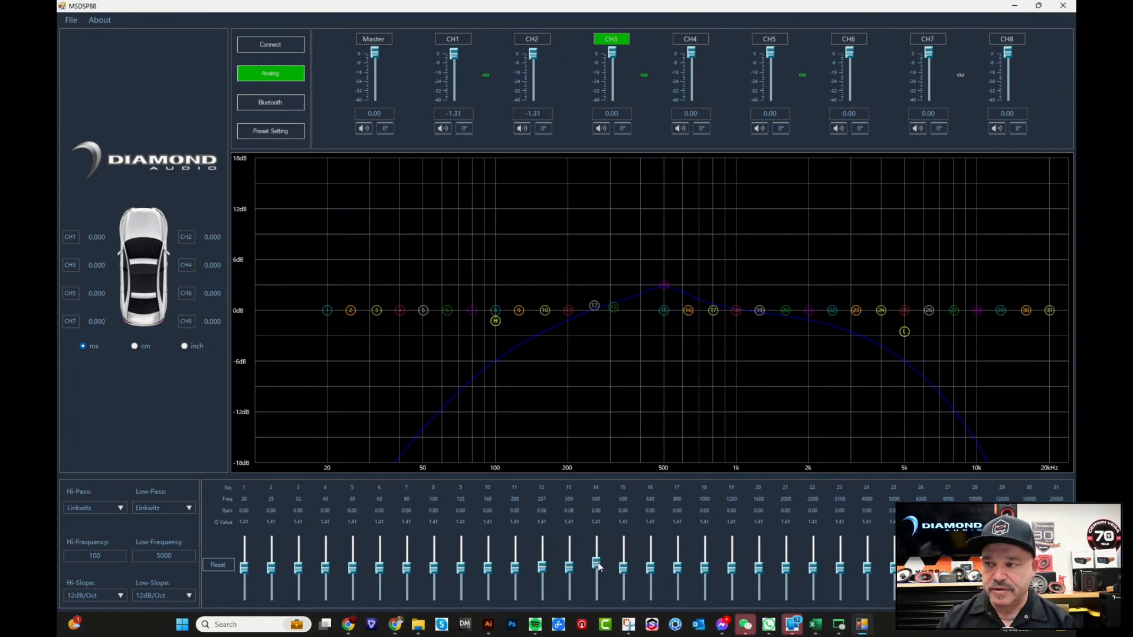
Return CH3's equalizer band 14 to 400 Hz and set its gain to 3 dB
left_click_drag(663, 285, 641, 309)
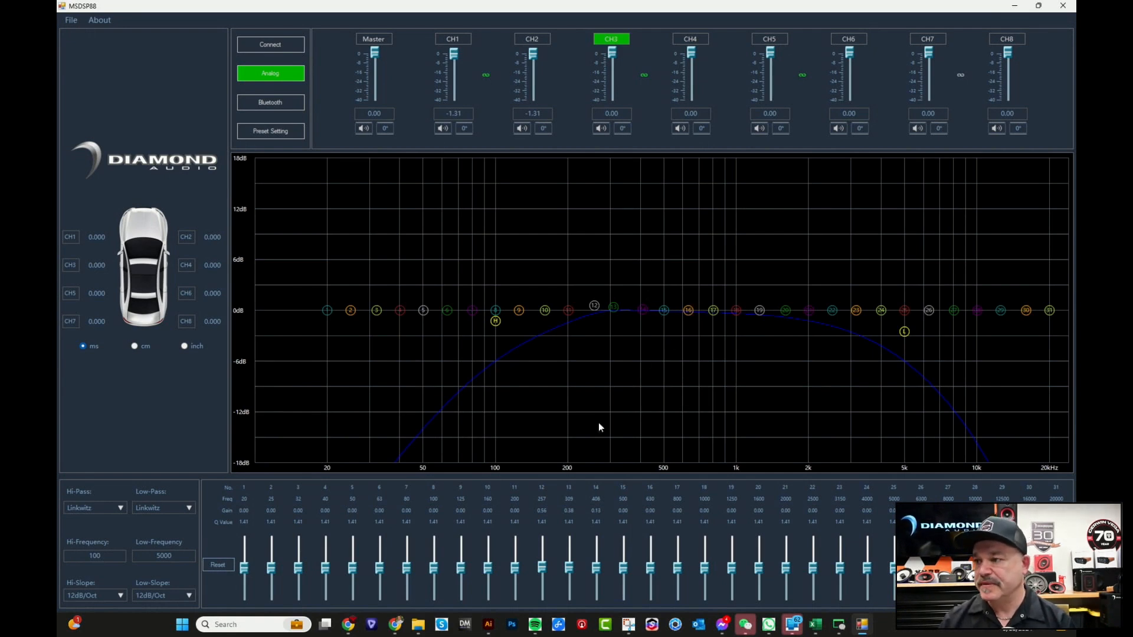
double_click(595, 499)
type("40")
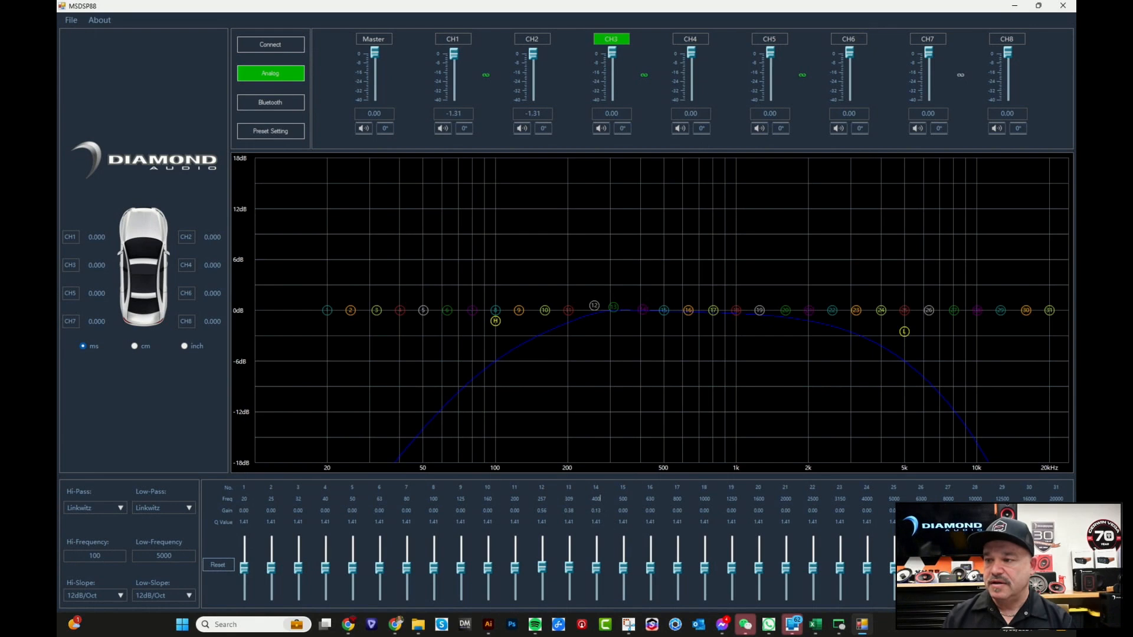
double_click(596, 511)
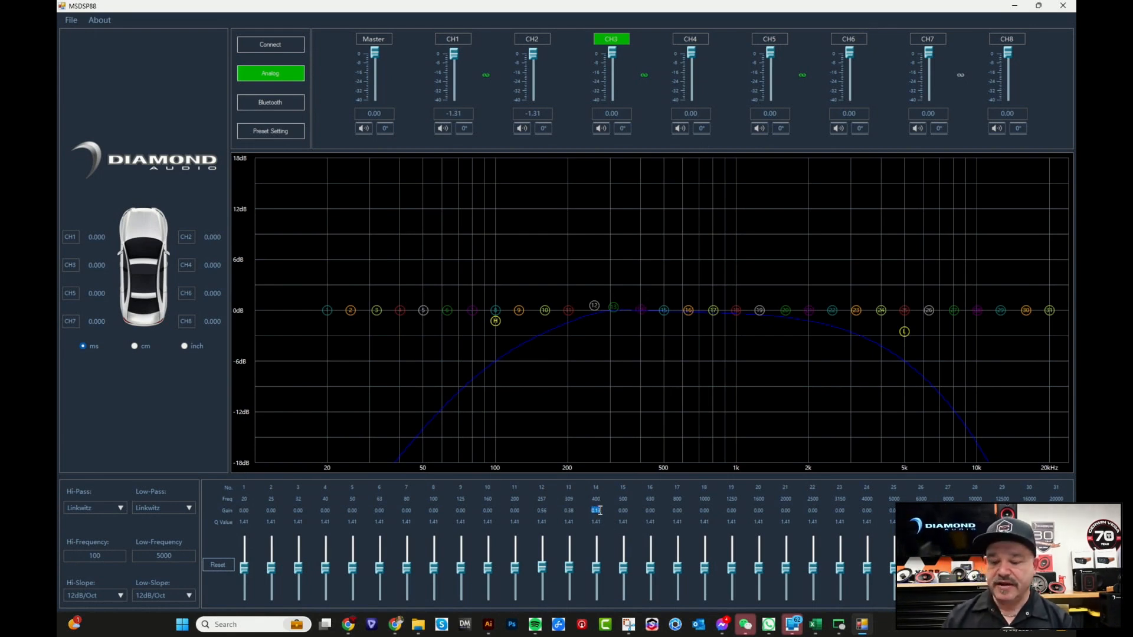
type("3")
key("Return")
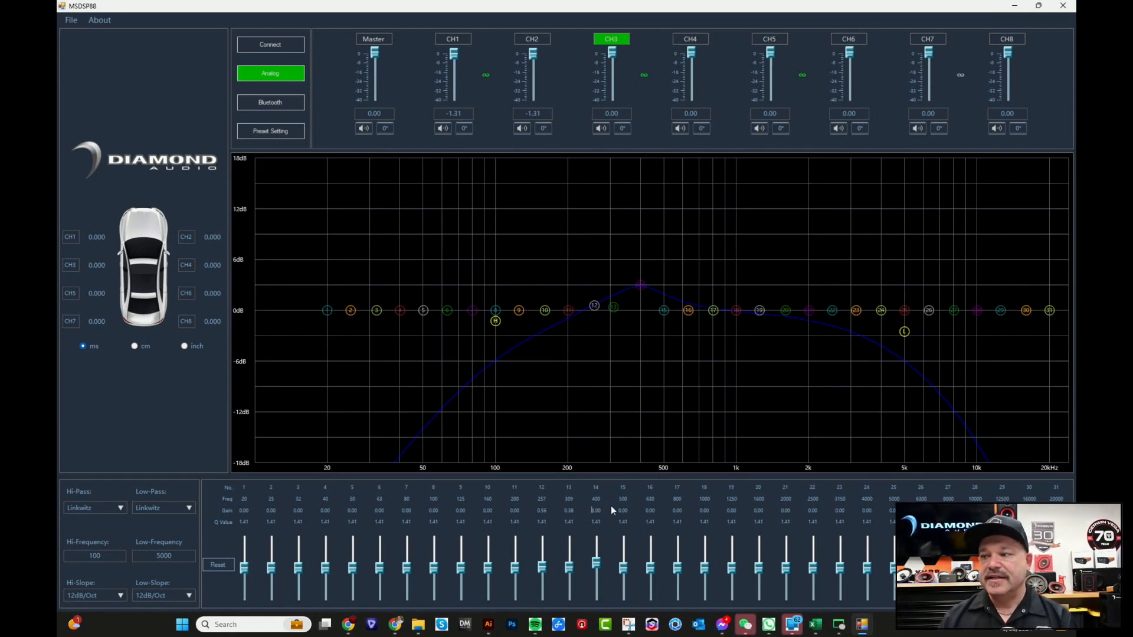
Narrow the curve of CH3's band 14 by trying Q values of 3, 5 and 10
left_click(597, 522)
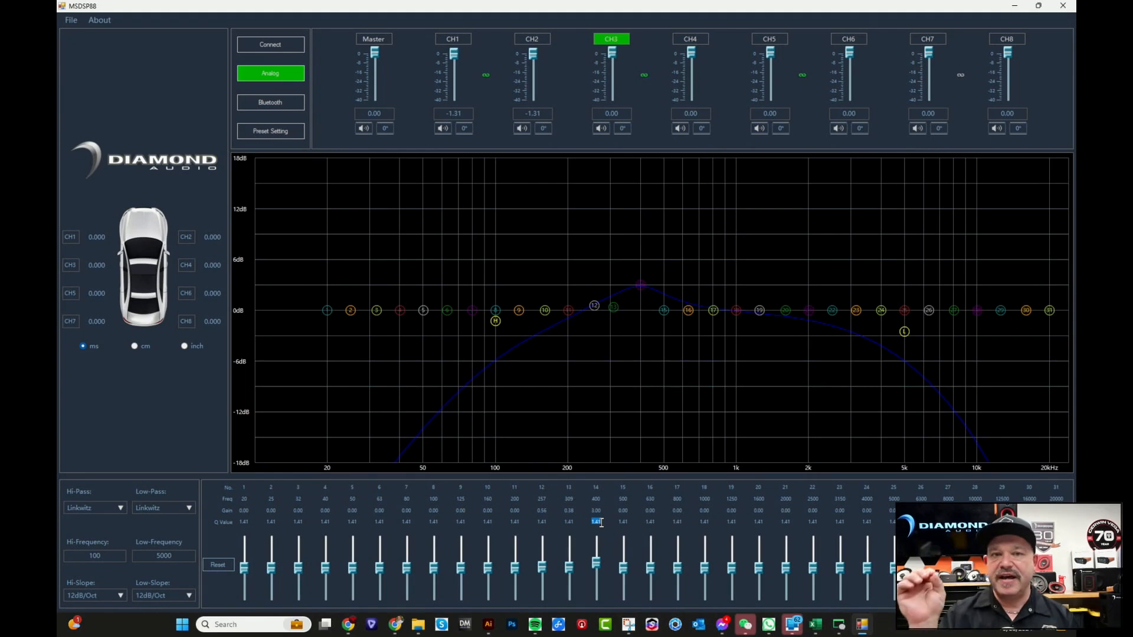
type("1.00")
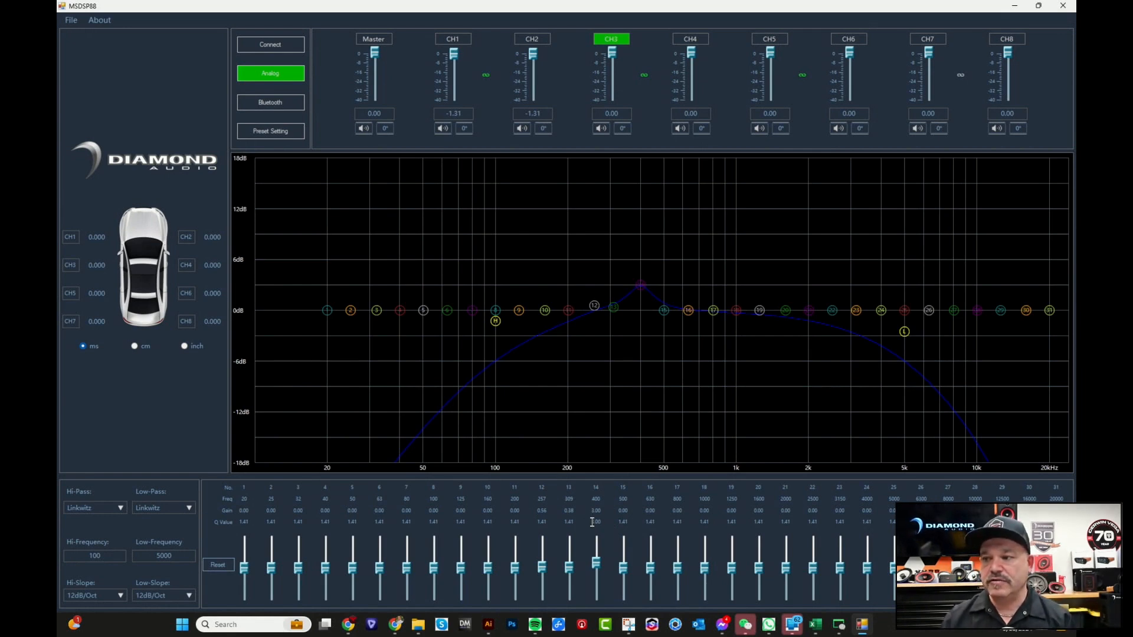
double_click(592, 522)
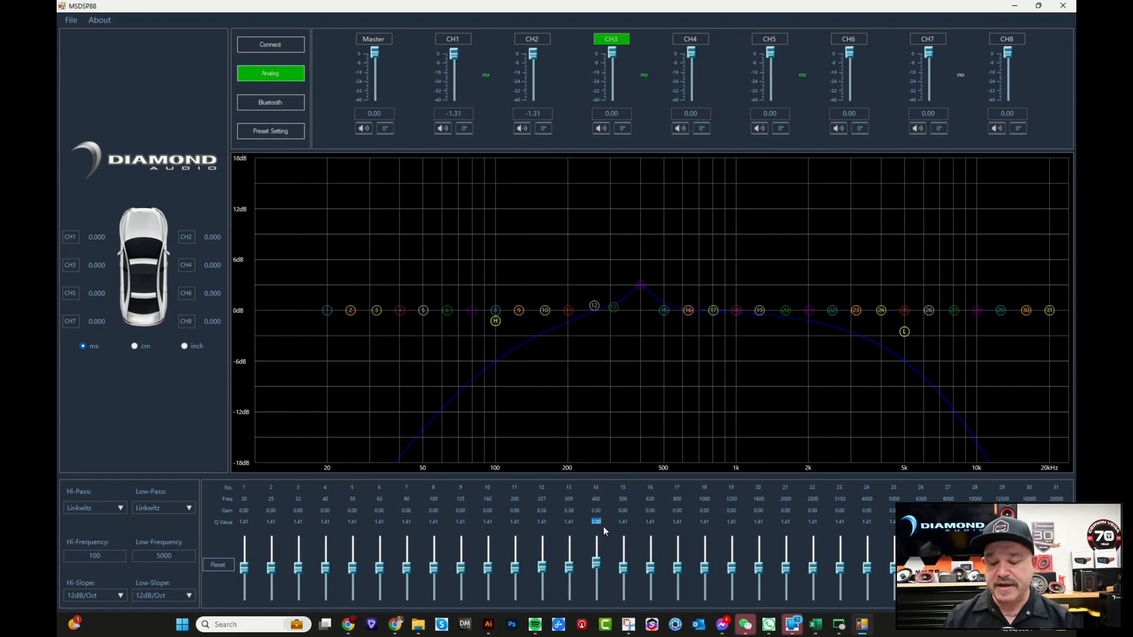
type("5")
key("Return")
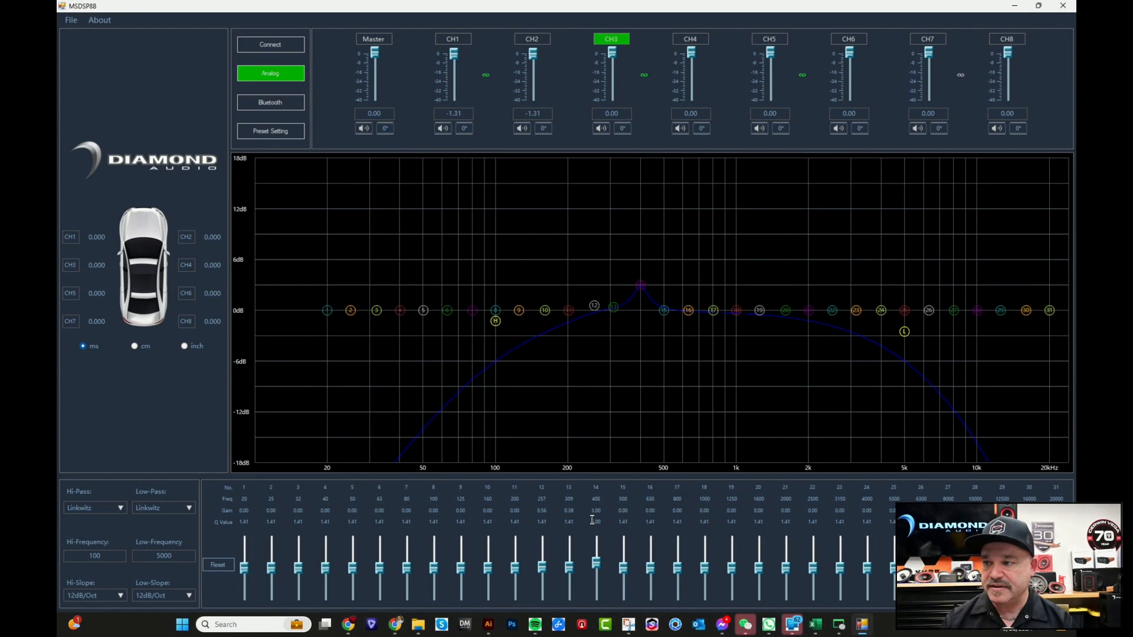
left_click_drag(593, 521, 604, 522)
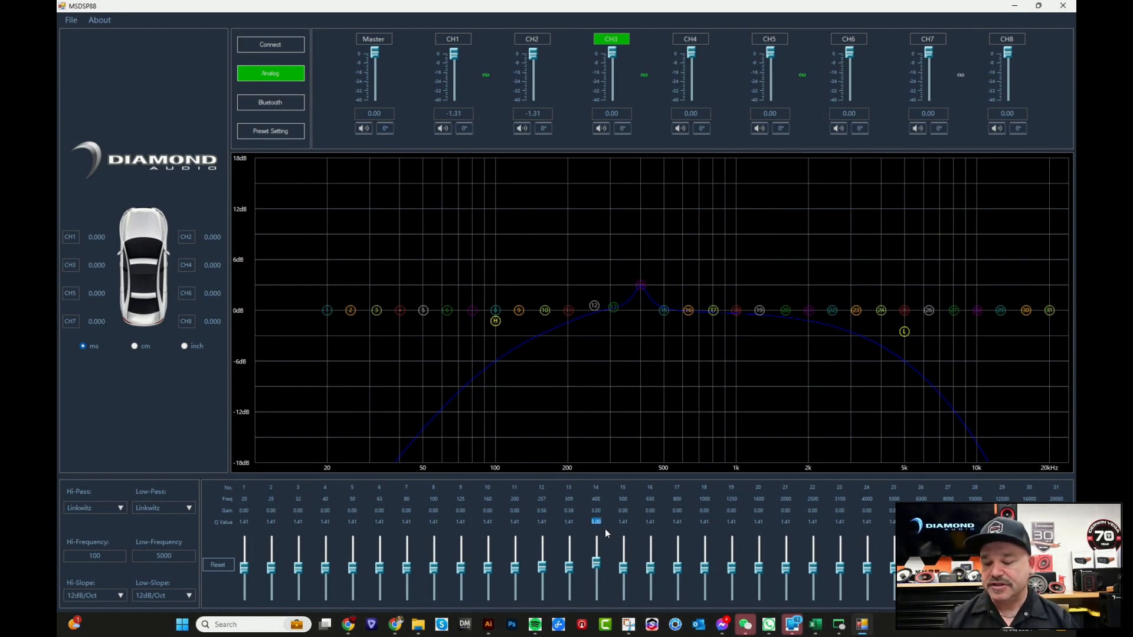
type("10")
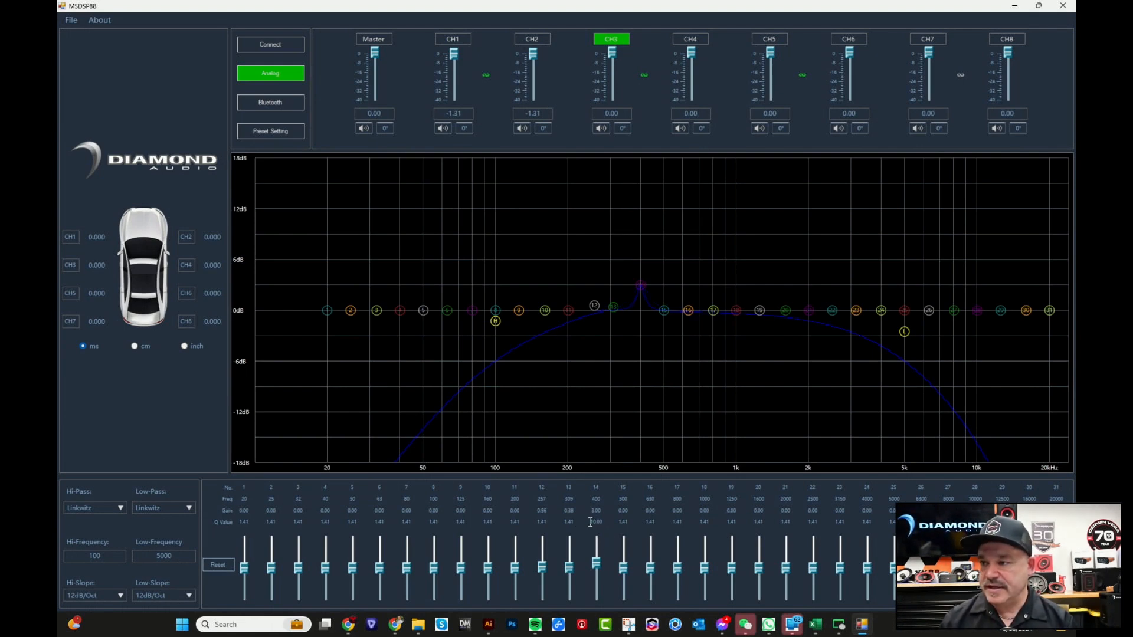
Try a much lower Q value on CH3's band 14 to widen its curve, and set the Q back to 1.41
type("-10")
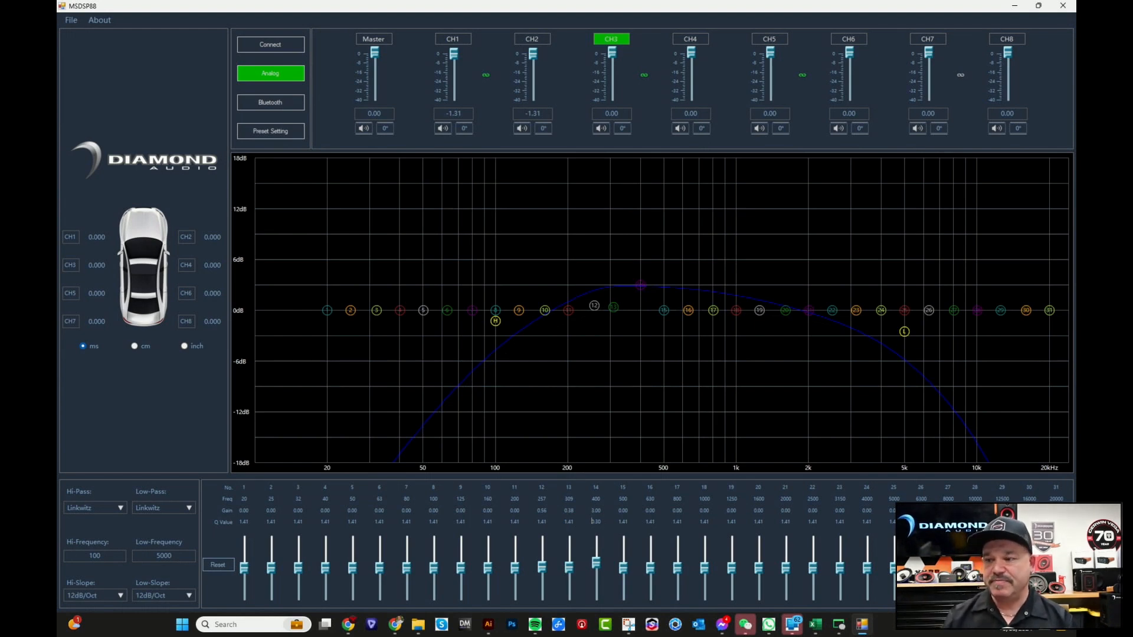
left_click_drag(592, 523, 600, 523)
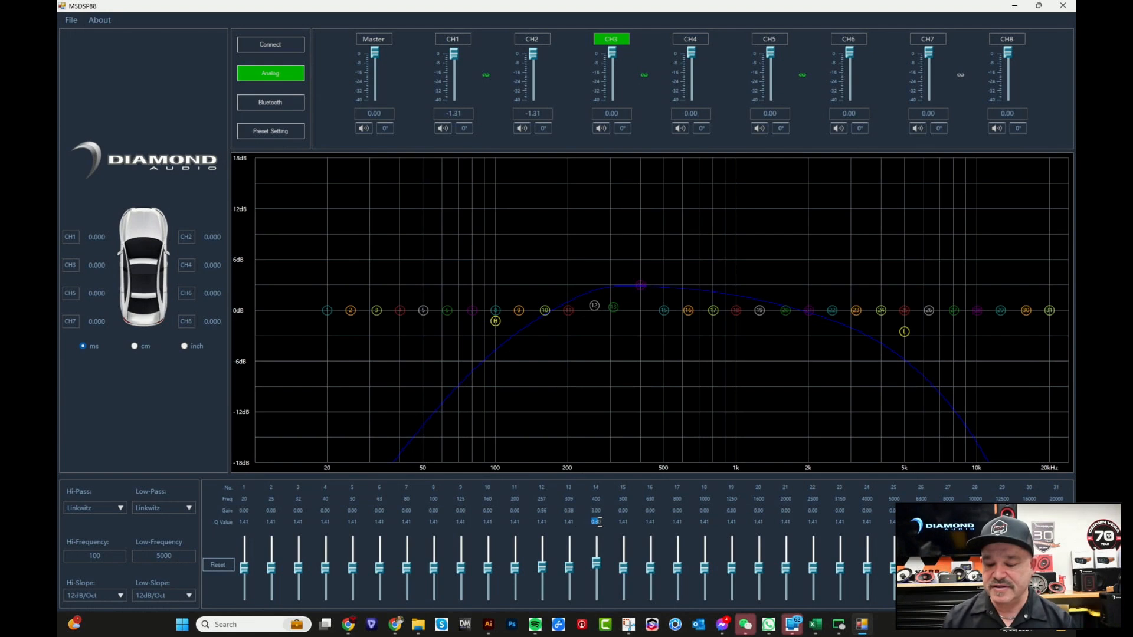
type("1")
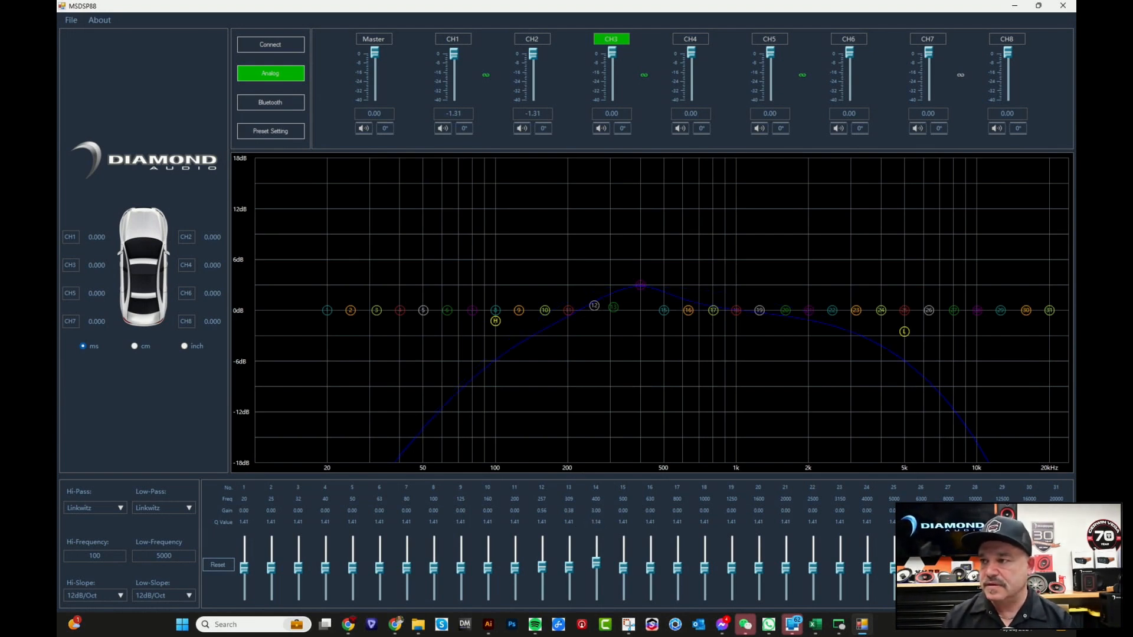
left_click_drag(590, 519, 605, 526)
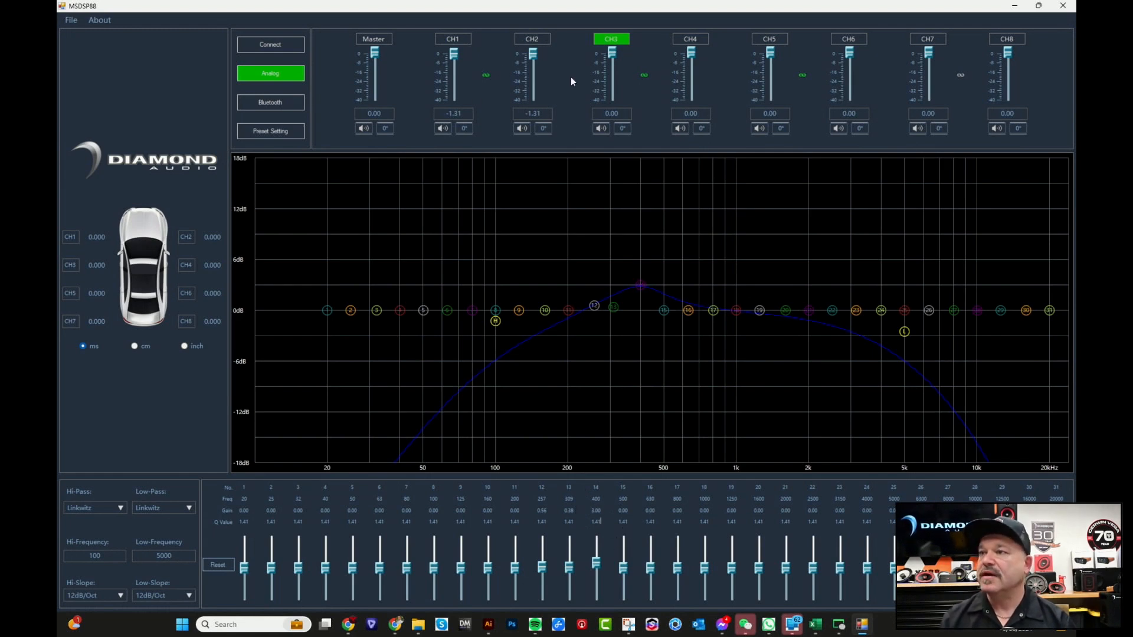
View linked CH4's curve, and on CH5 lower band 6 to about -2.25 dB and boost band 7 by about 2.1 dB near 82 Hz
left_click(696, 40)
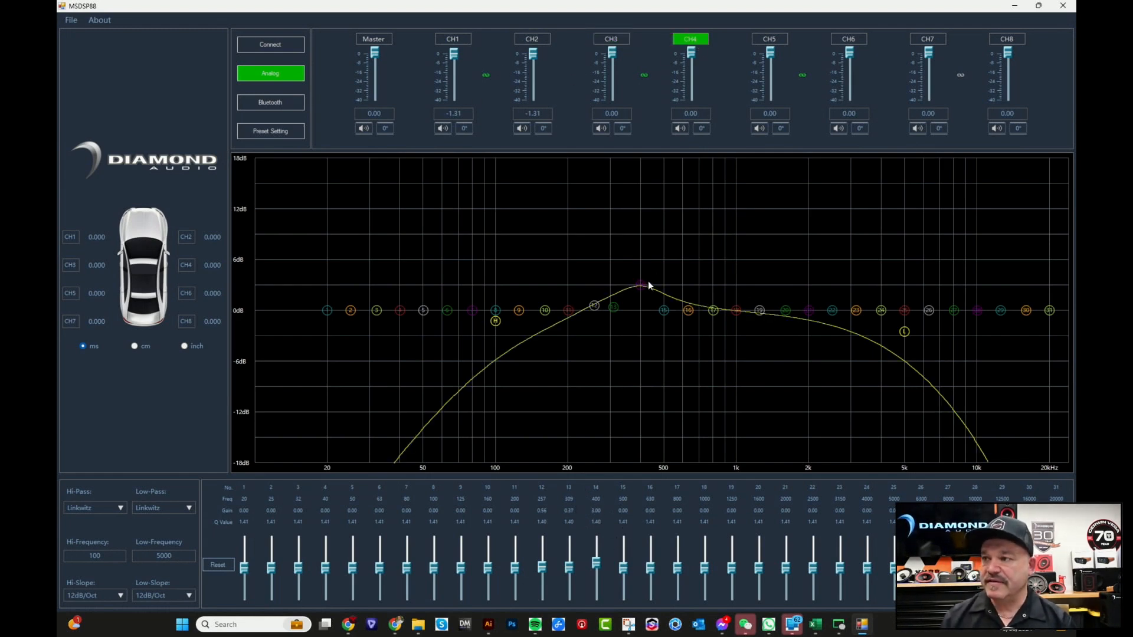
left_click(774, 40)
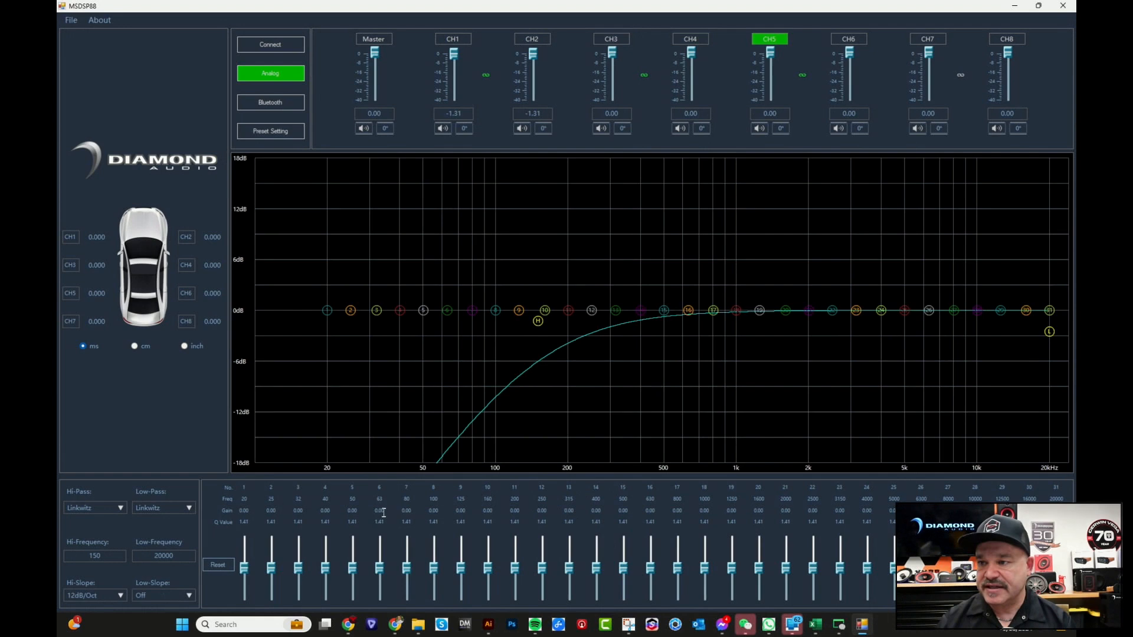
left_click_drag(377, 570, 378, 577)
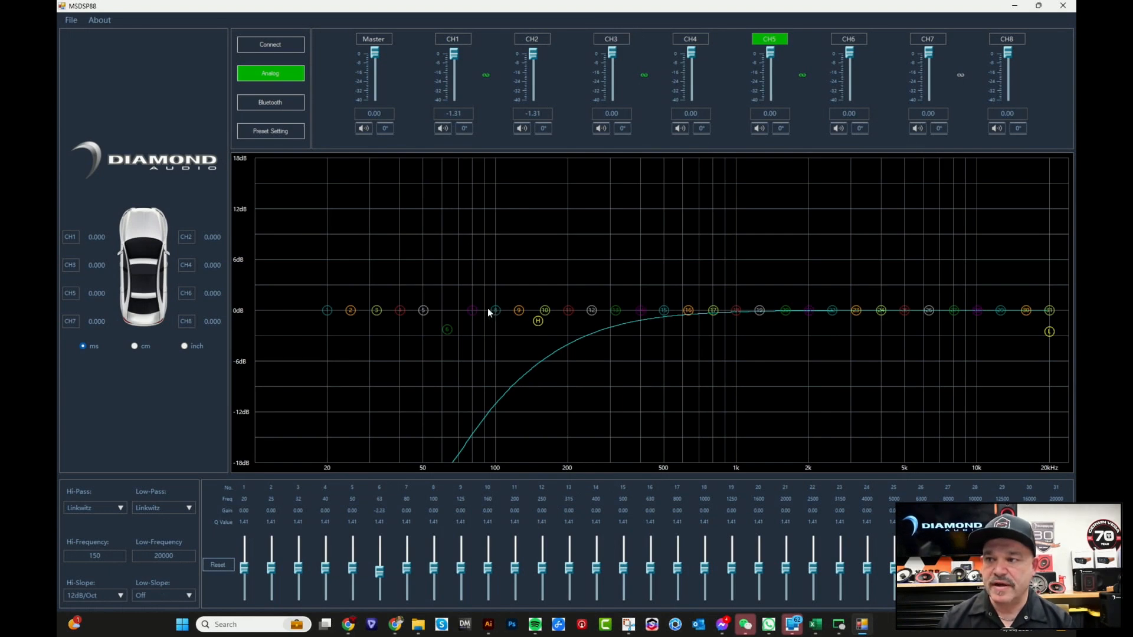
left_click_drag(471, 309, 473, 292)
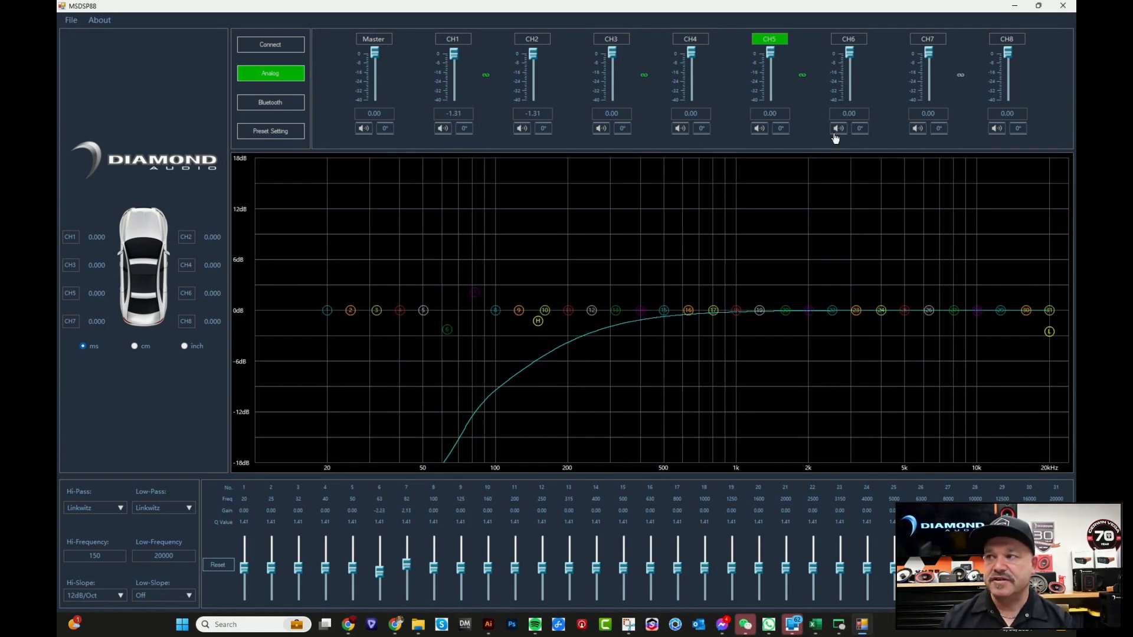
View the CH6 and CH7 curves, and raise the gain of CH8's 63 Hz band 6 to about 4 dB
left_click(849, 40)
left_click(920, 41)
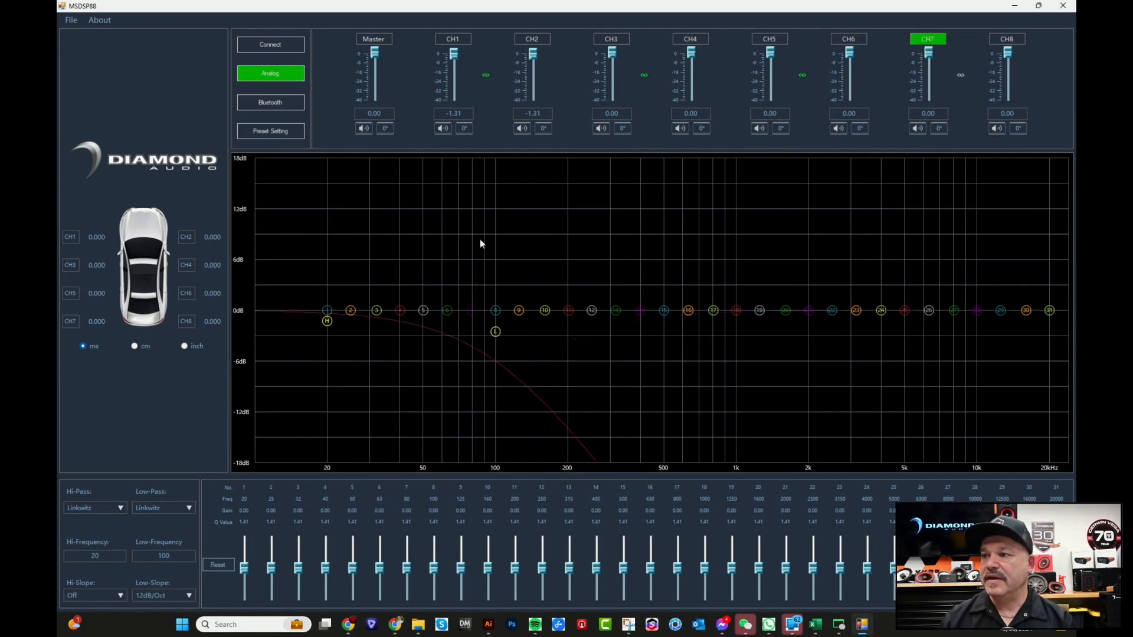
left_click(993, 41)
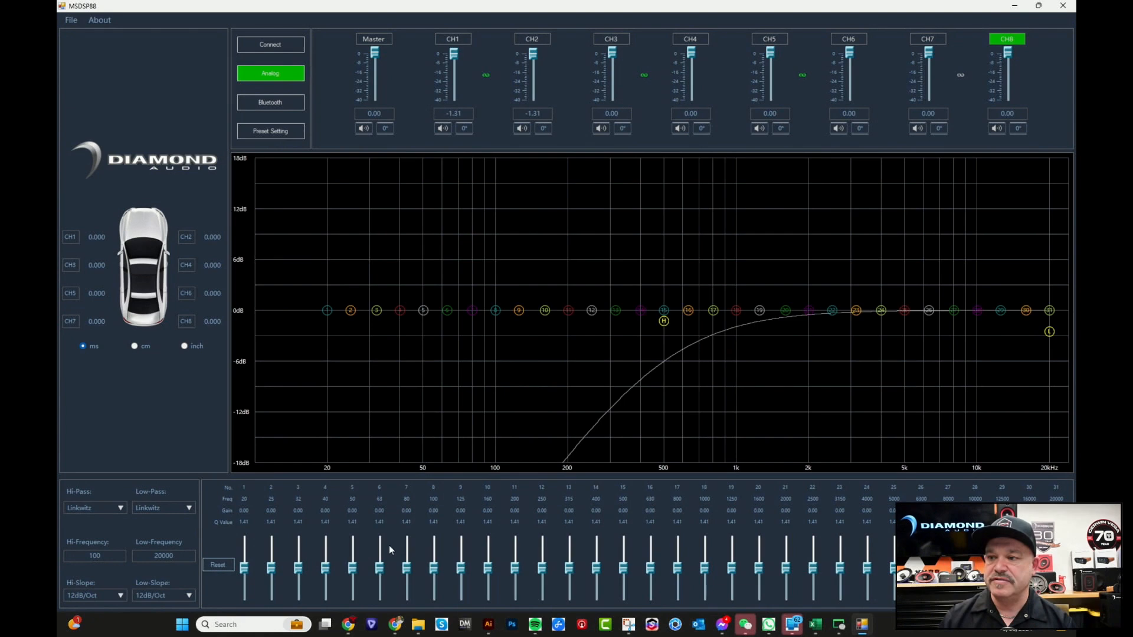
mouse_move(379, 568)
left_mouse_down()
mouse_move(379, 546)
mouse_move(380, 558)
left_mouse_up()
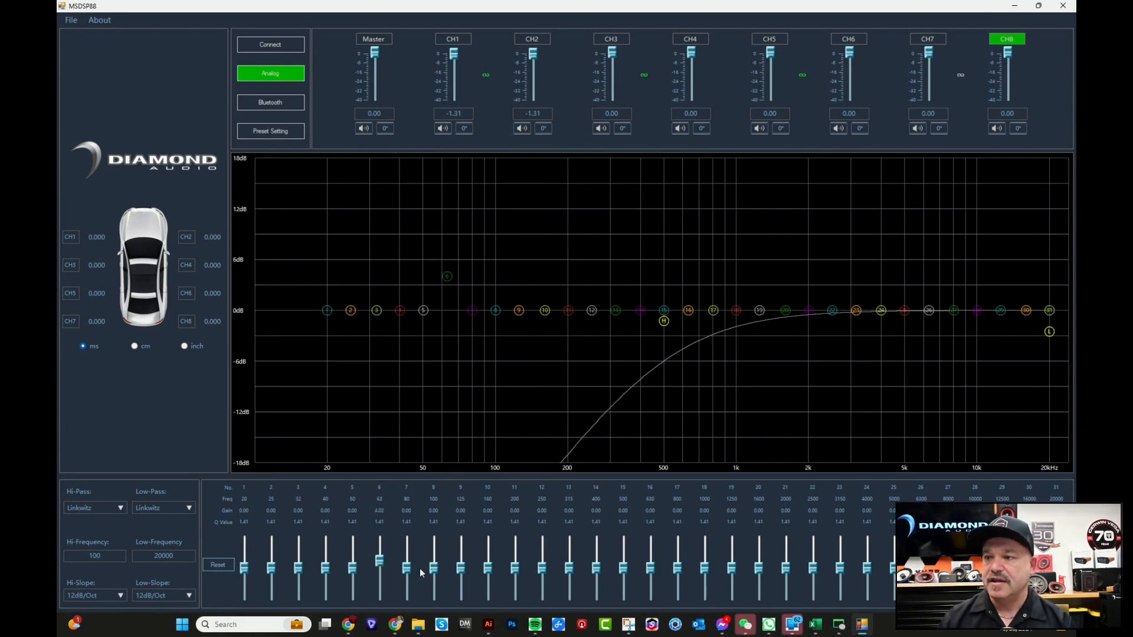
Bring CH8's band 6 back to about 0 dB, and switch the delay unit through ms and cm to inches
left_click_drag(446, 276, 445, 310)
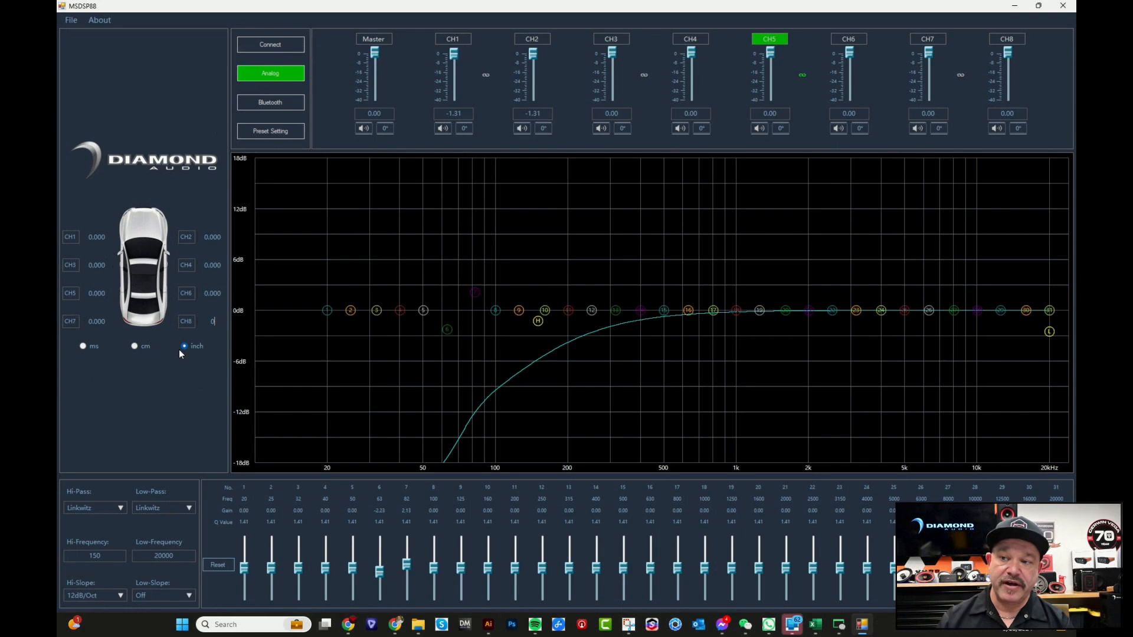
left_click(82, 347)
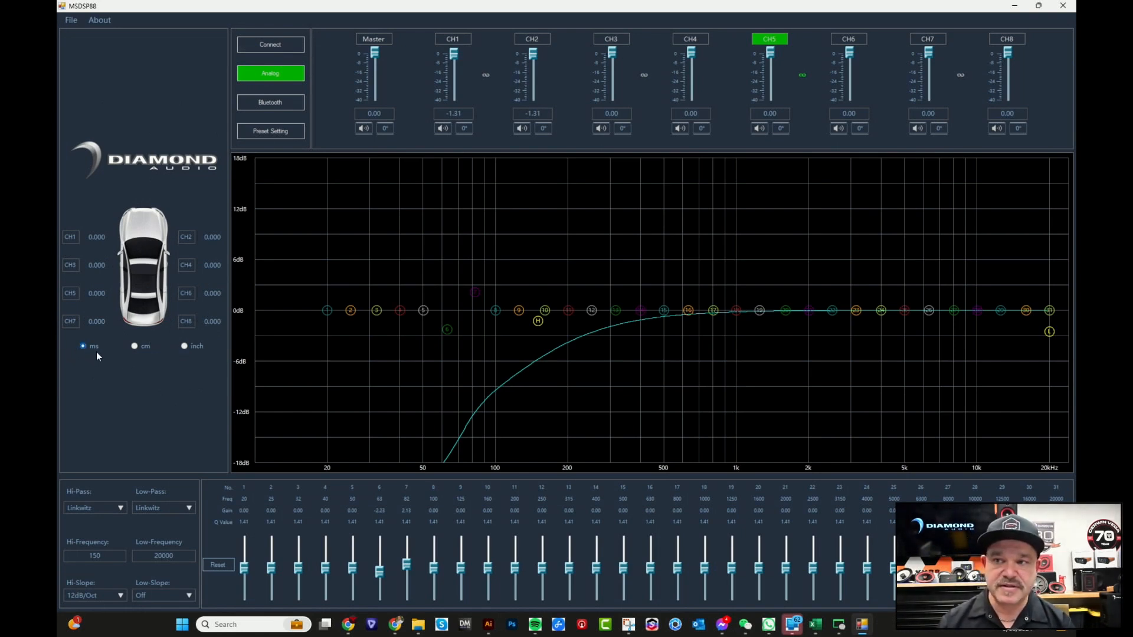
left_click(134, 346)
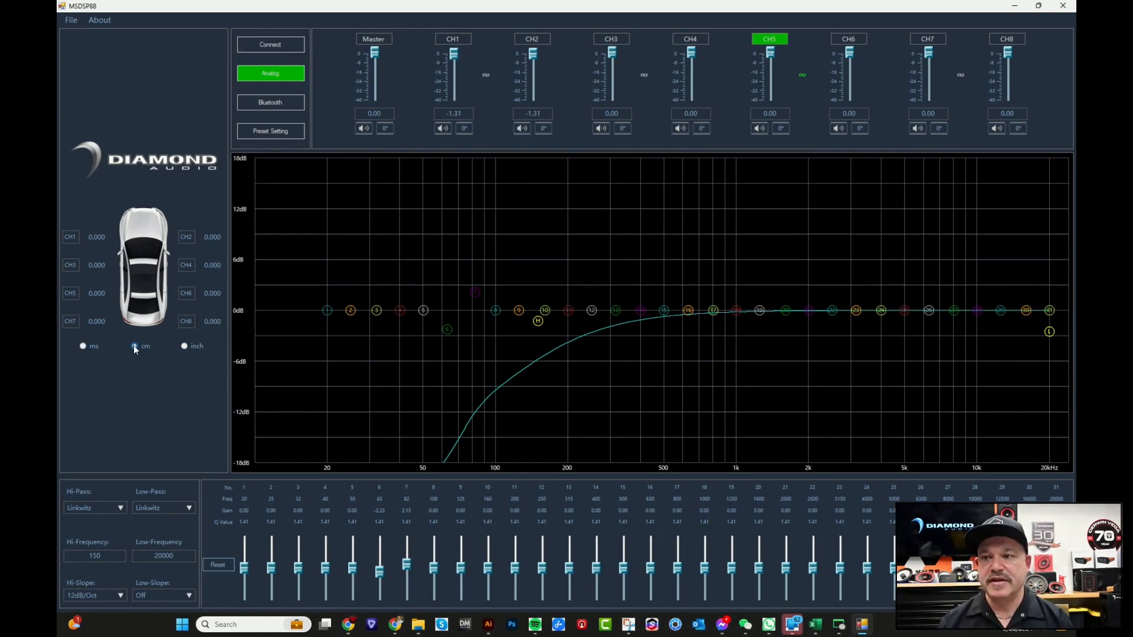
left_click(185, 347)
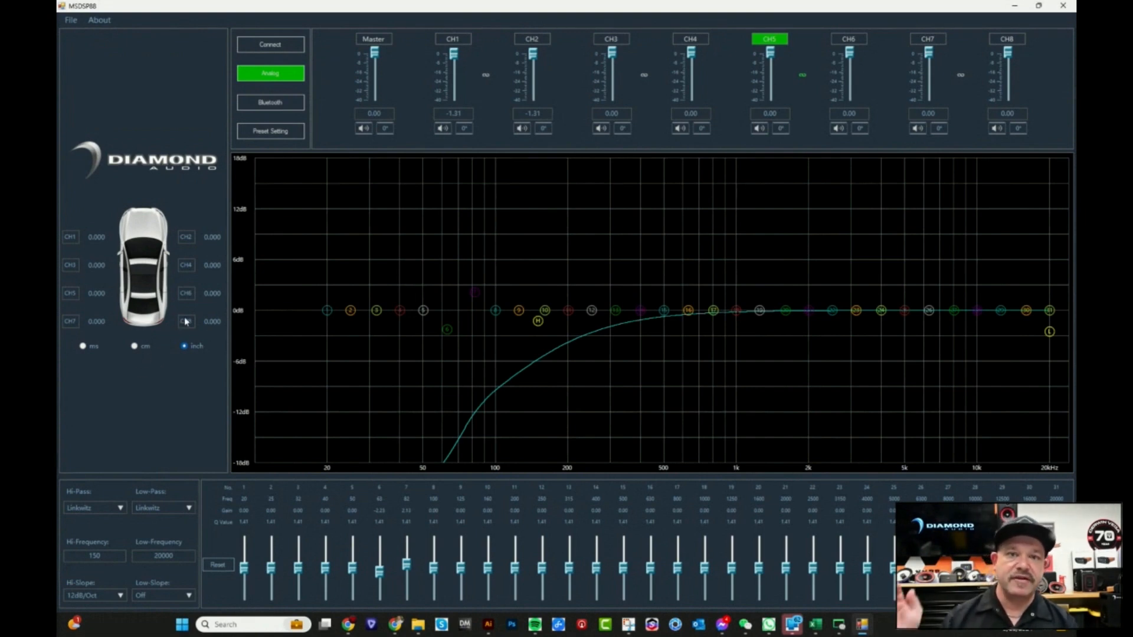
Set the delay distances of CH1, CH2, CH3 and CH4 to 40 inches each
double_click(91, 236)
type("40")
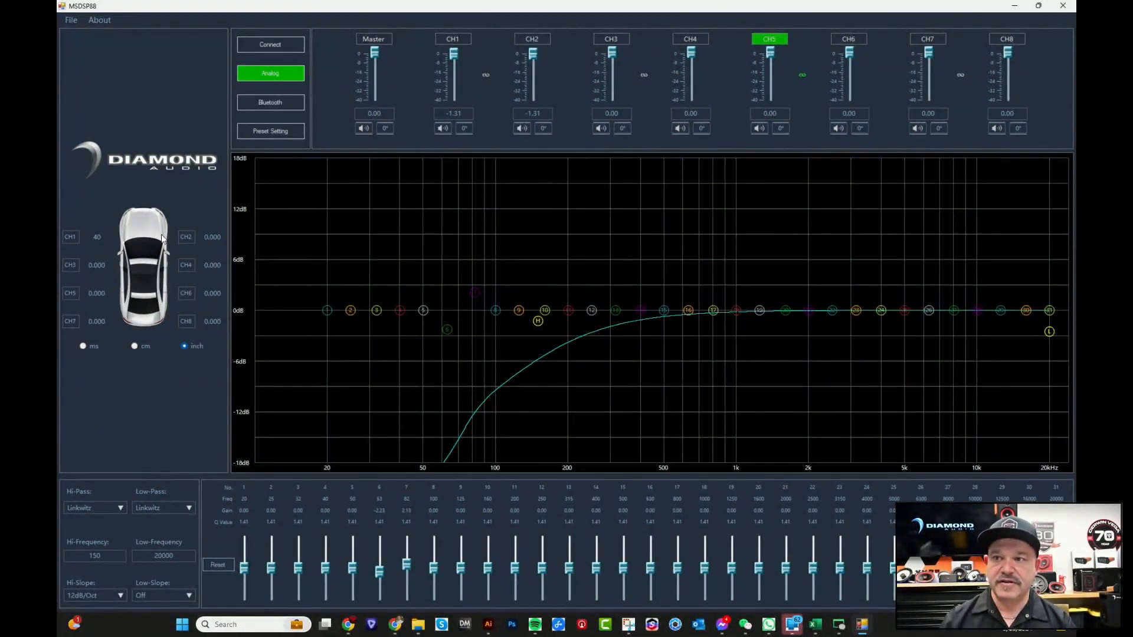
double_click(206, 238)
type("40")
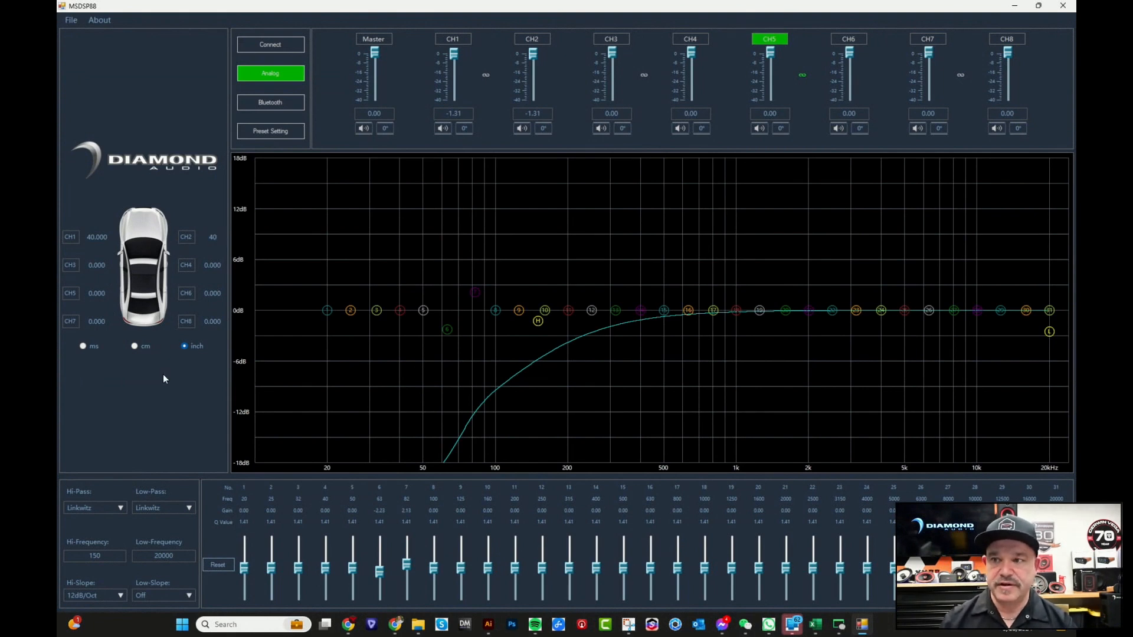
double_click(94, 265)
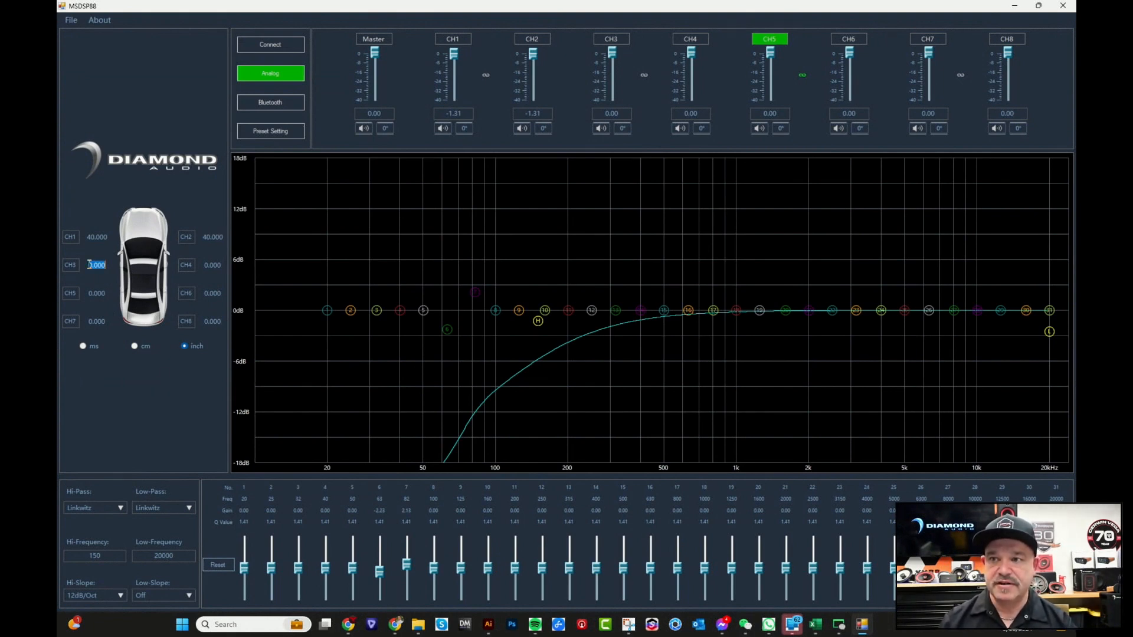
type("40")
left_click(208, 265)
double_click(209, 266)
type("40")
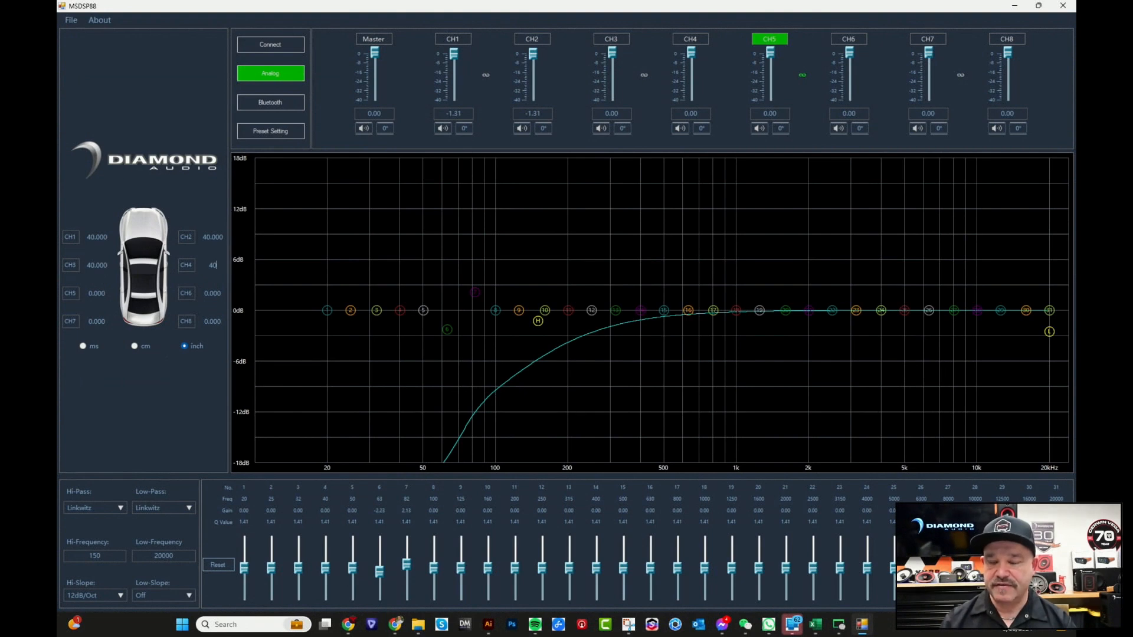
key("Tab")
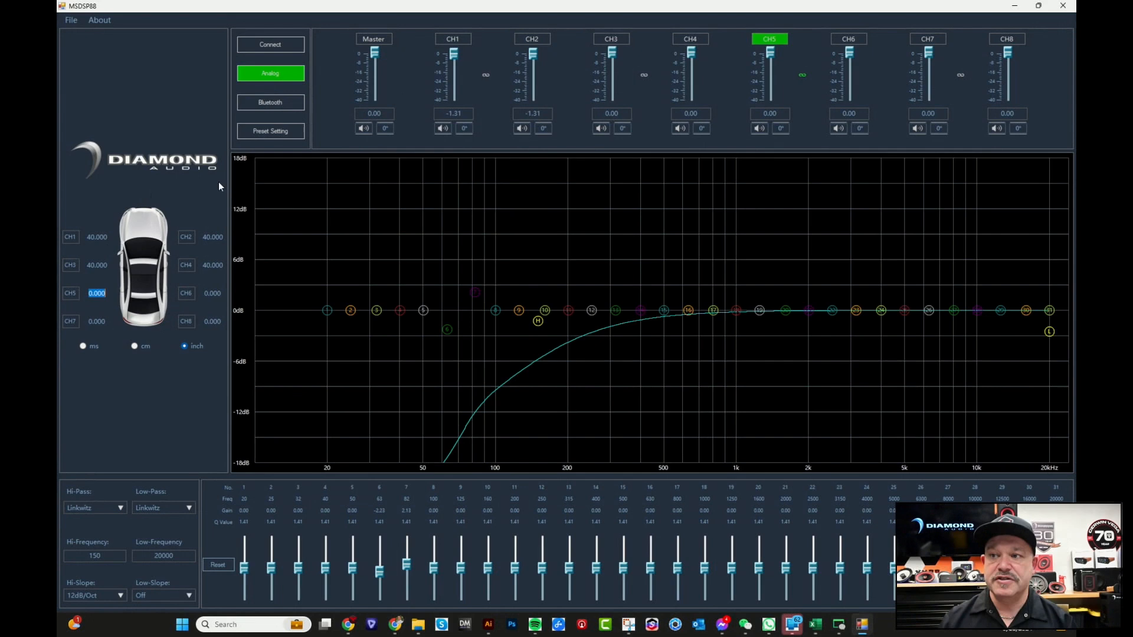
Set CH2's delay distance to 50 inches
left_click(98, 238)
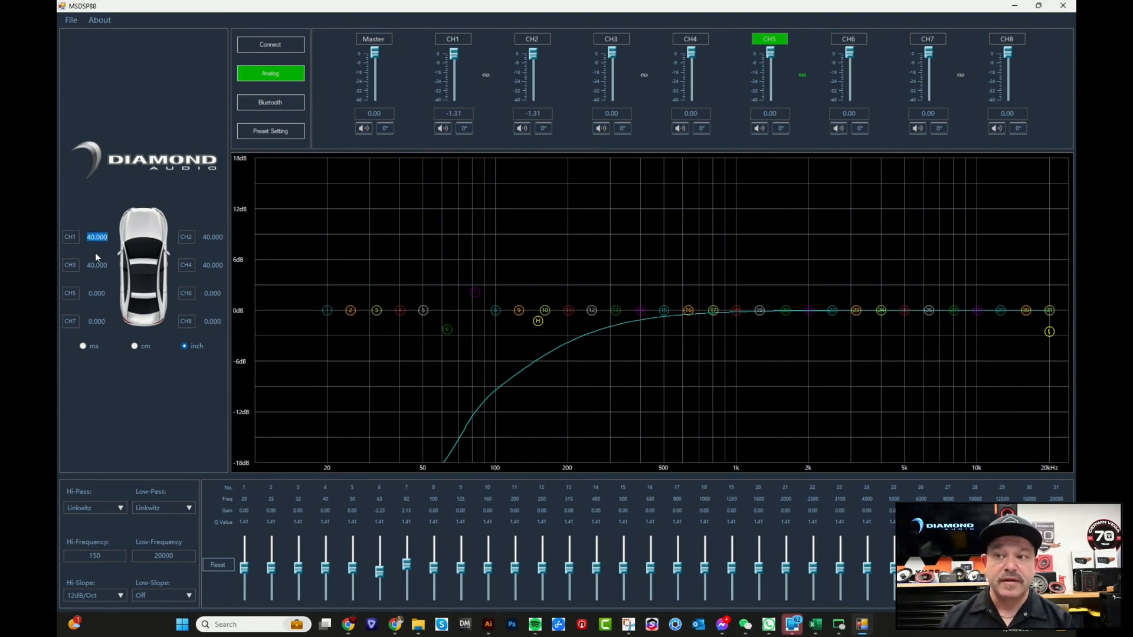
left_click(201, 238)
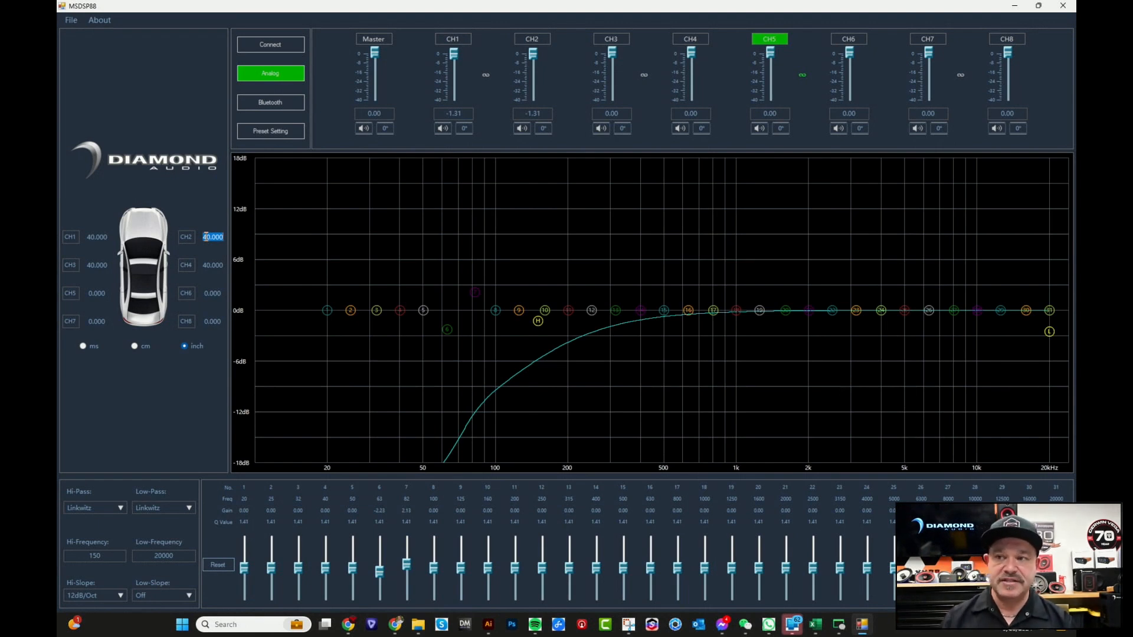
type("50.000")
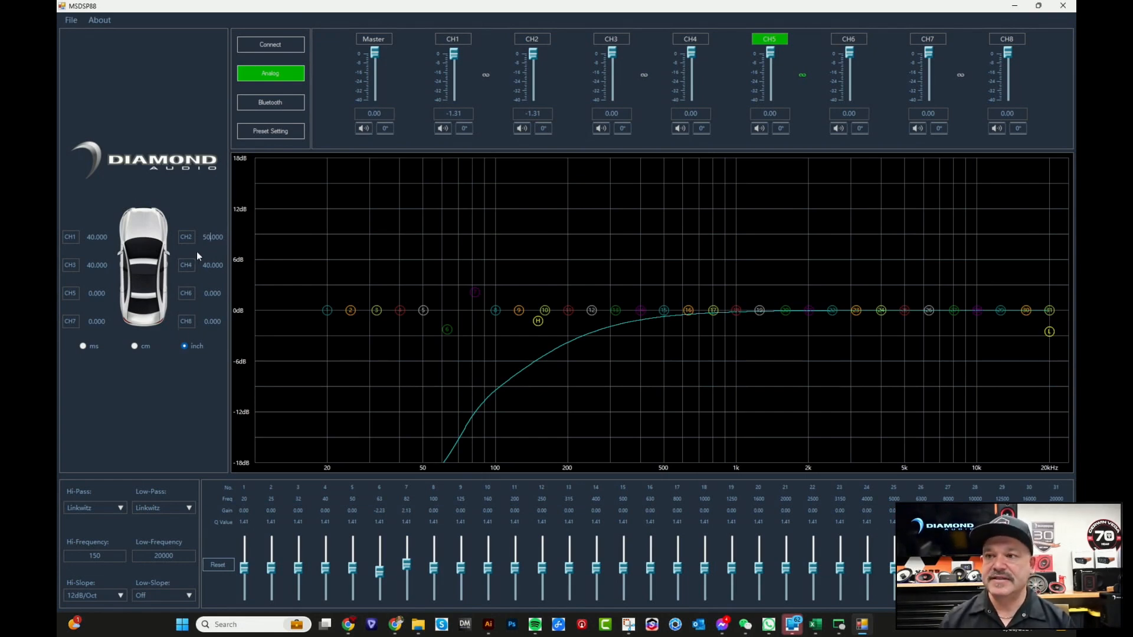
Set CH3's delay distance to 46 inches
left_click(94, 270)
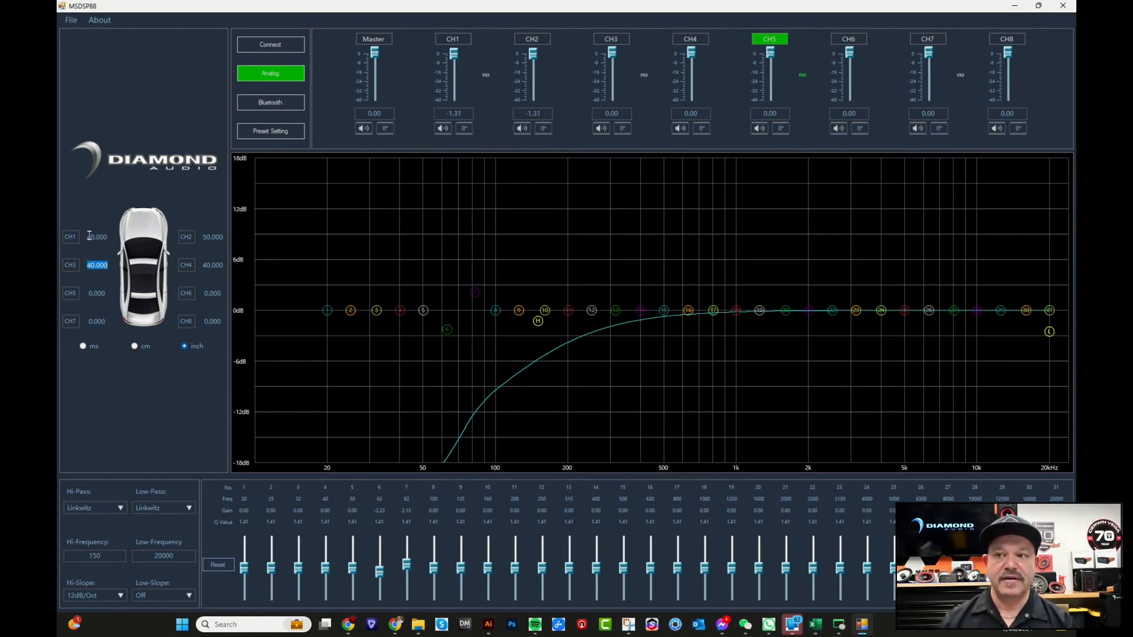
left_click(92, 264)
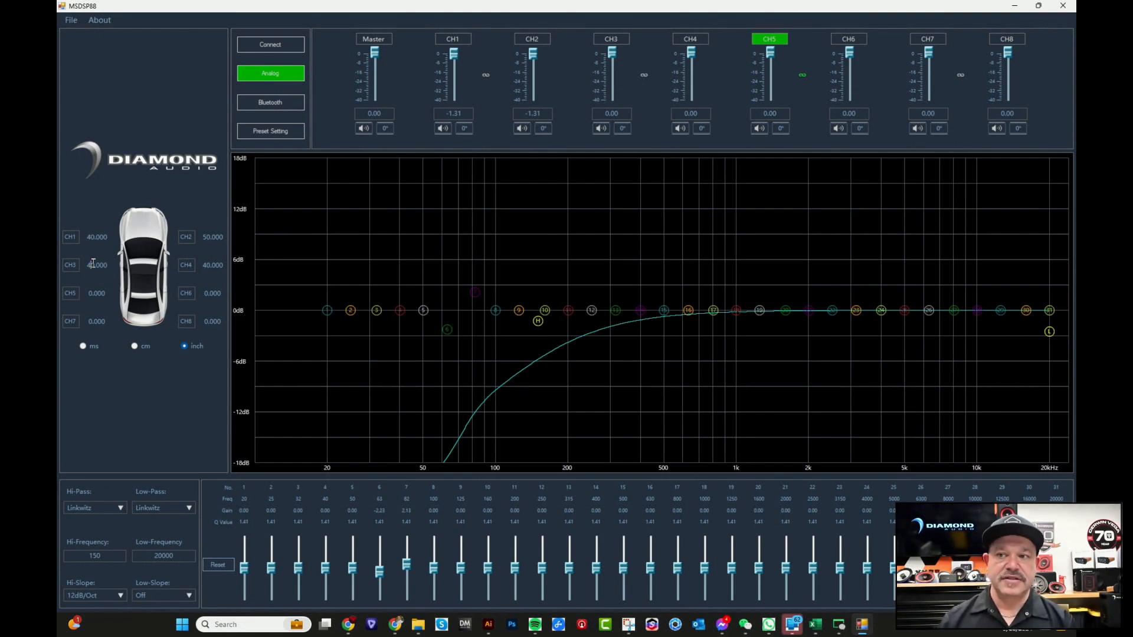
left_click_drag(94, 263, 89, 266)
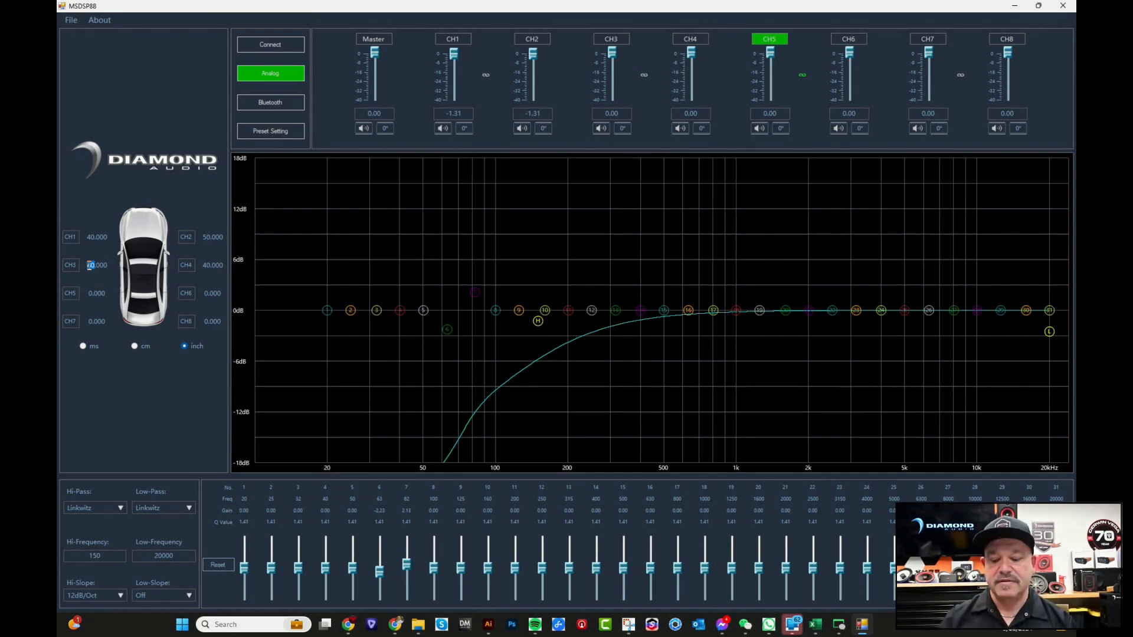
key("BackSpace")
type("46")
key("Tab")
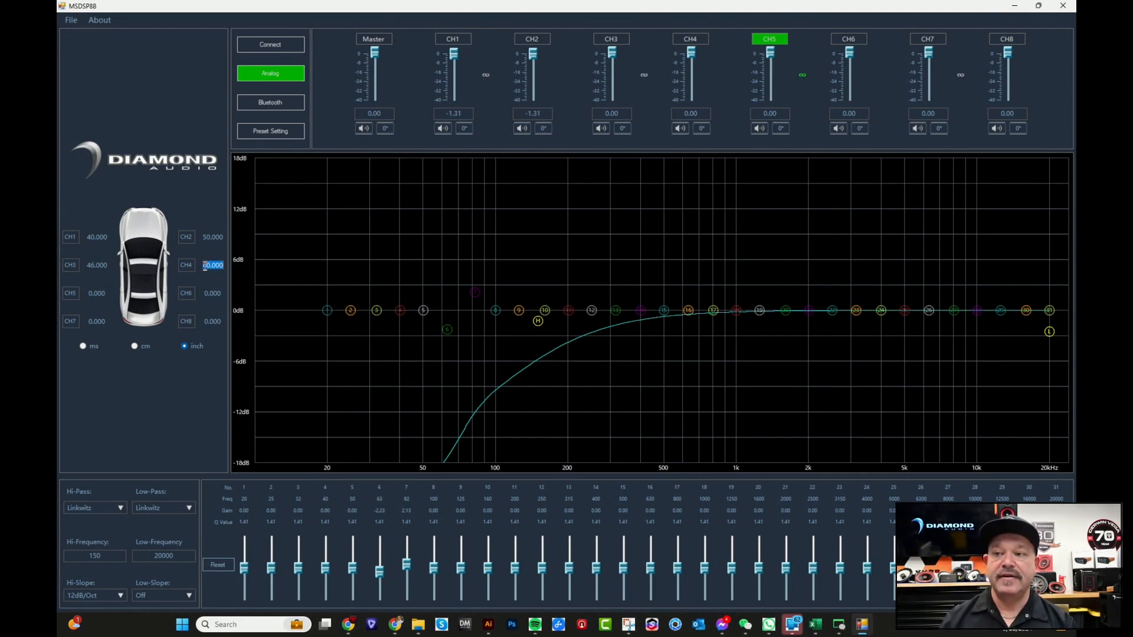
Set CH4's delay distance to 53 inches
left_click_drag(204, 267, 208, 267)
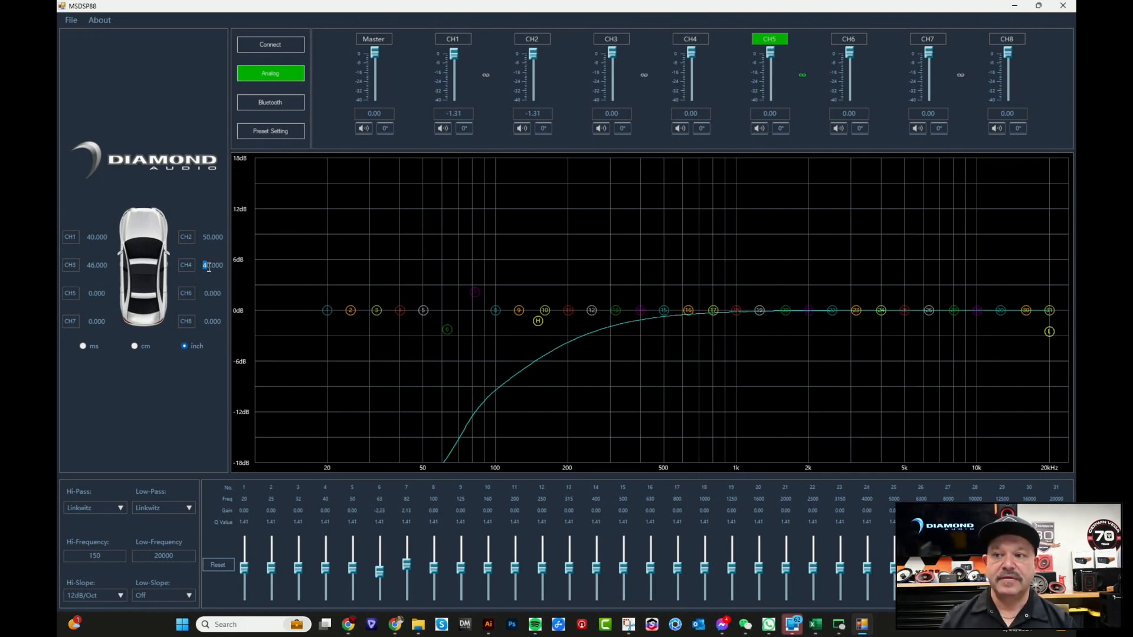
left_click(210, 266)
left_click_drag(209, 266, 206, 266)
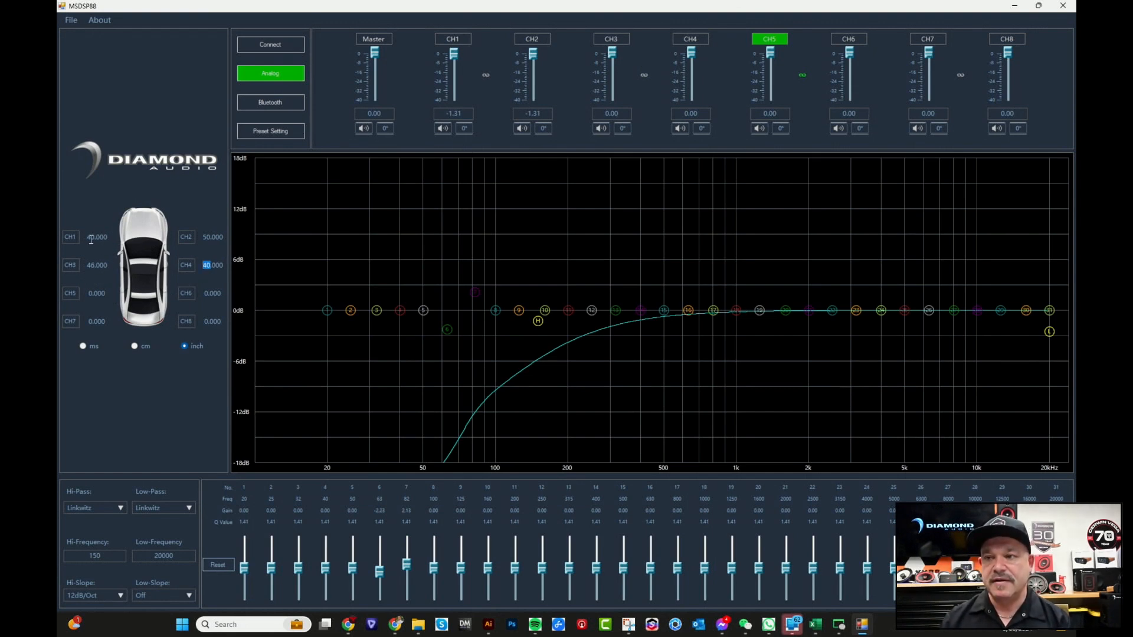
left_click(202, 268)
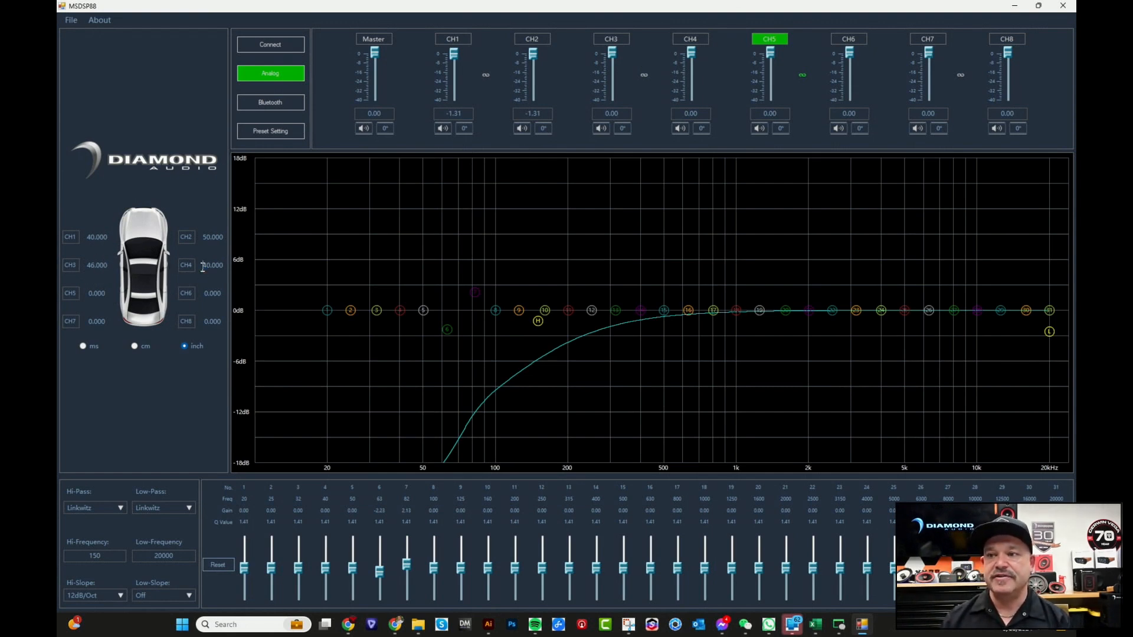
left_click_drag(203, 267, 212, 268)
type("53")
key("Tab")
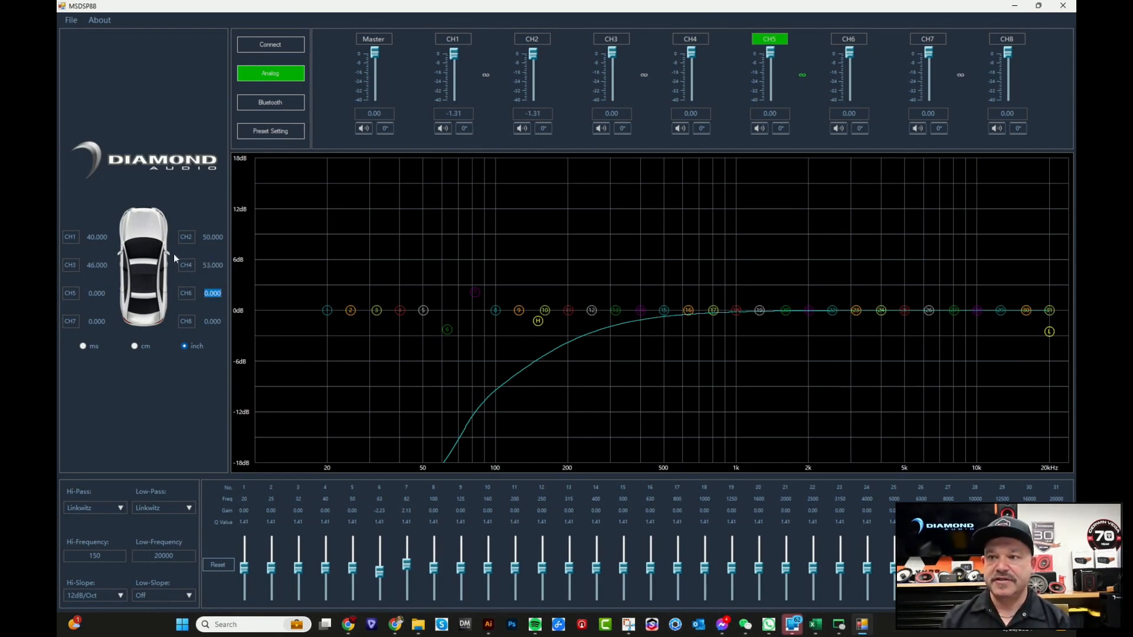
Set the delay distances of CH5 and CH6 to 40 inches each
left_click(93, 296)
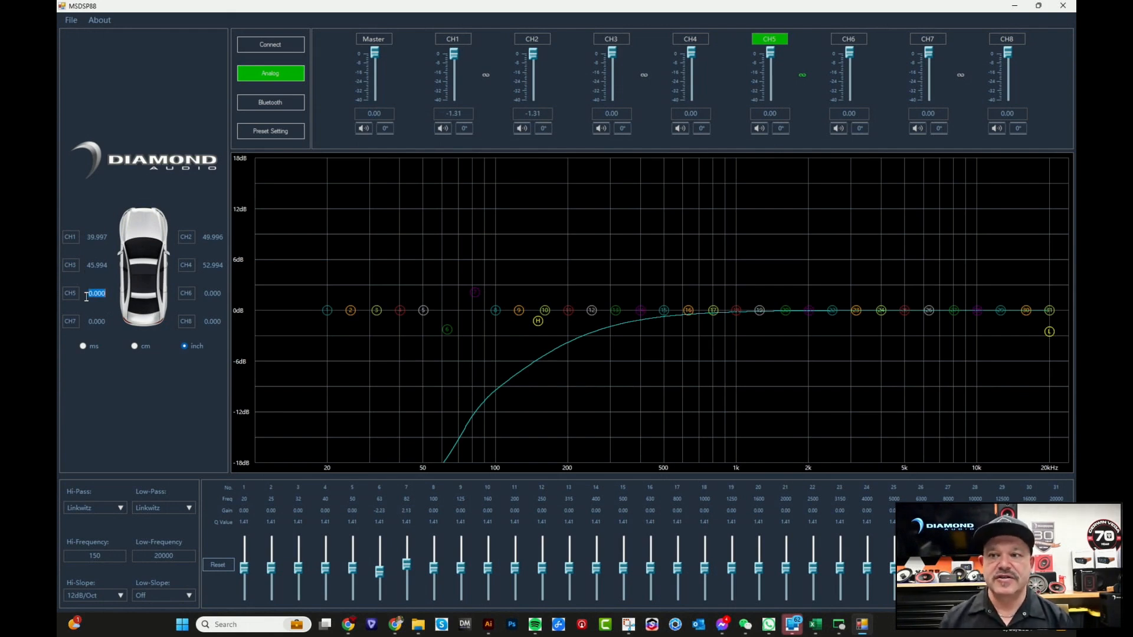
type("40")
key("Return")
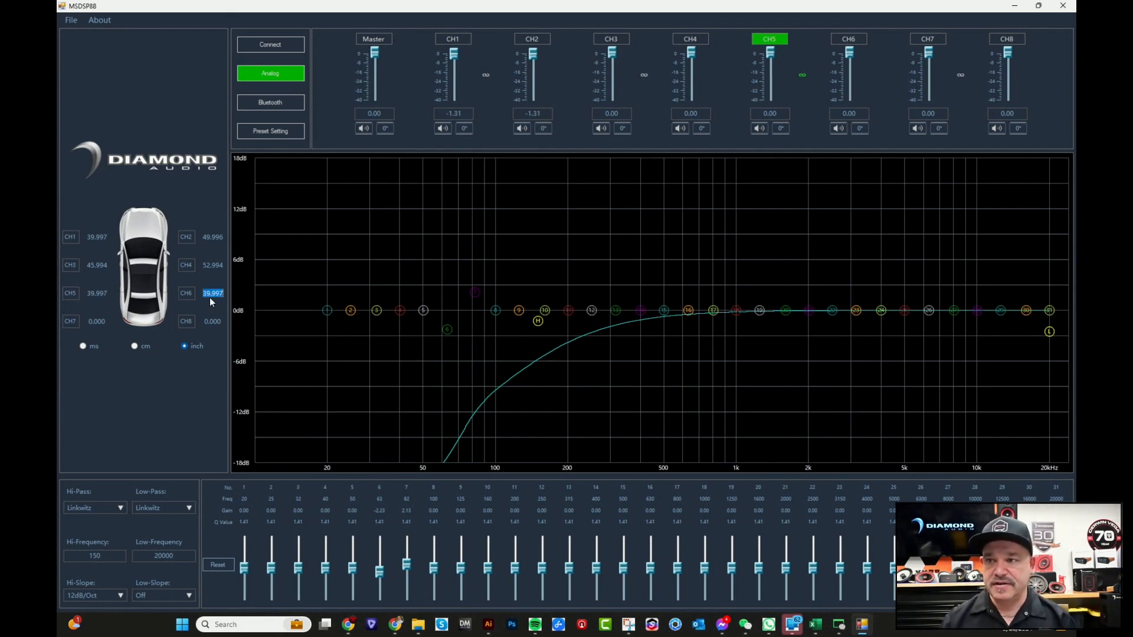
type("40")
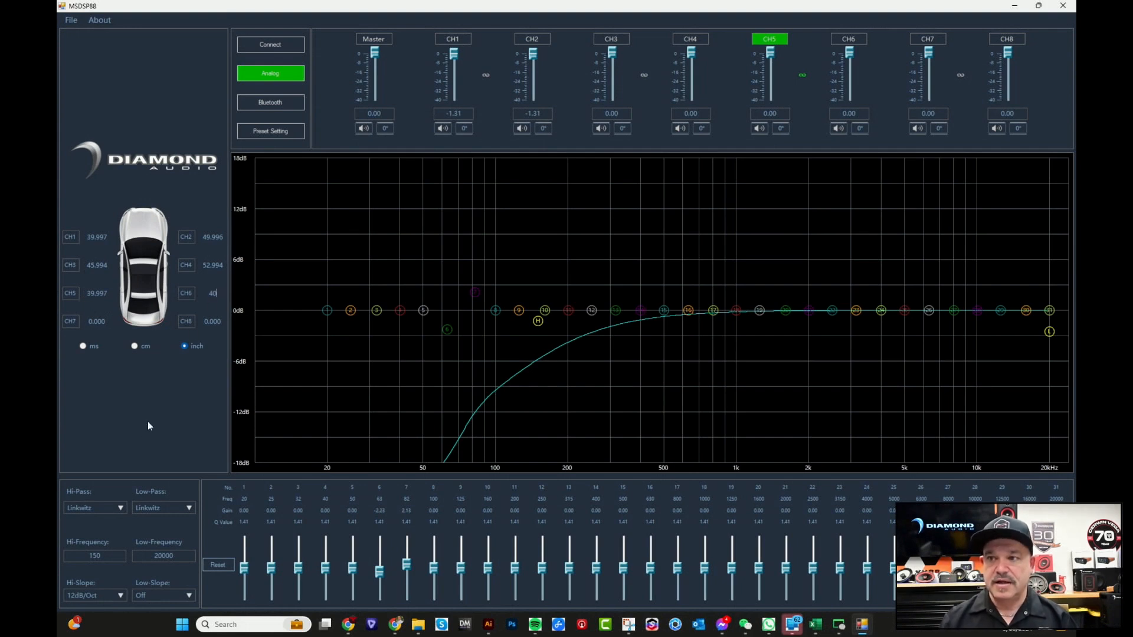
left_click(196, 318)
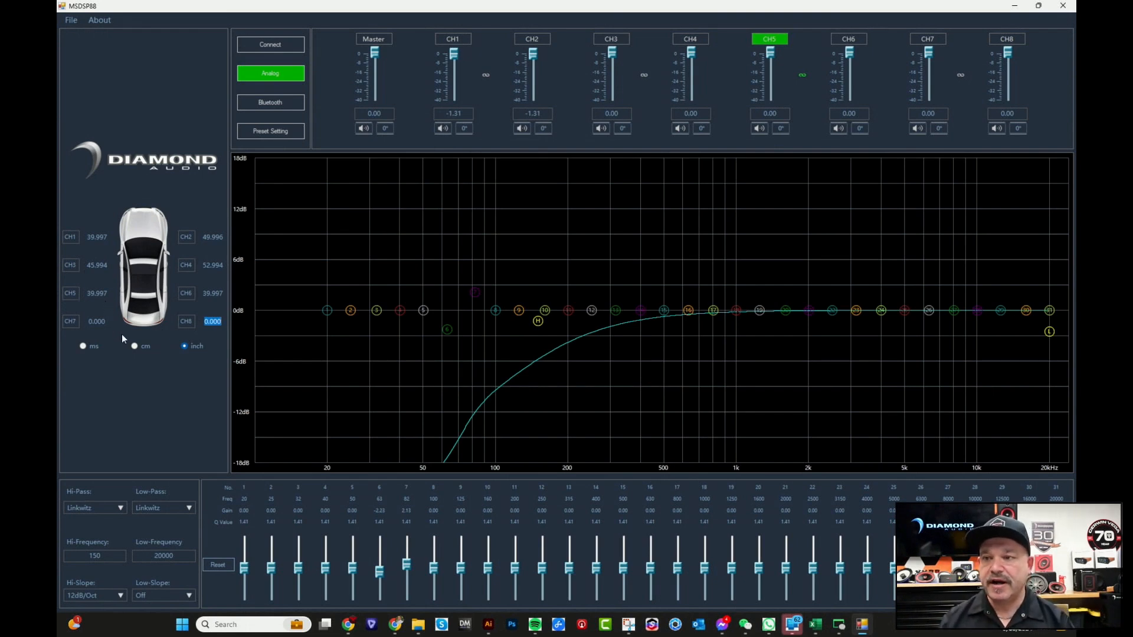
left_click(98, 322)
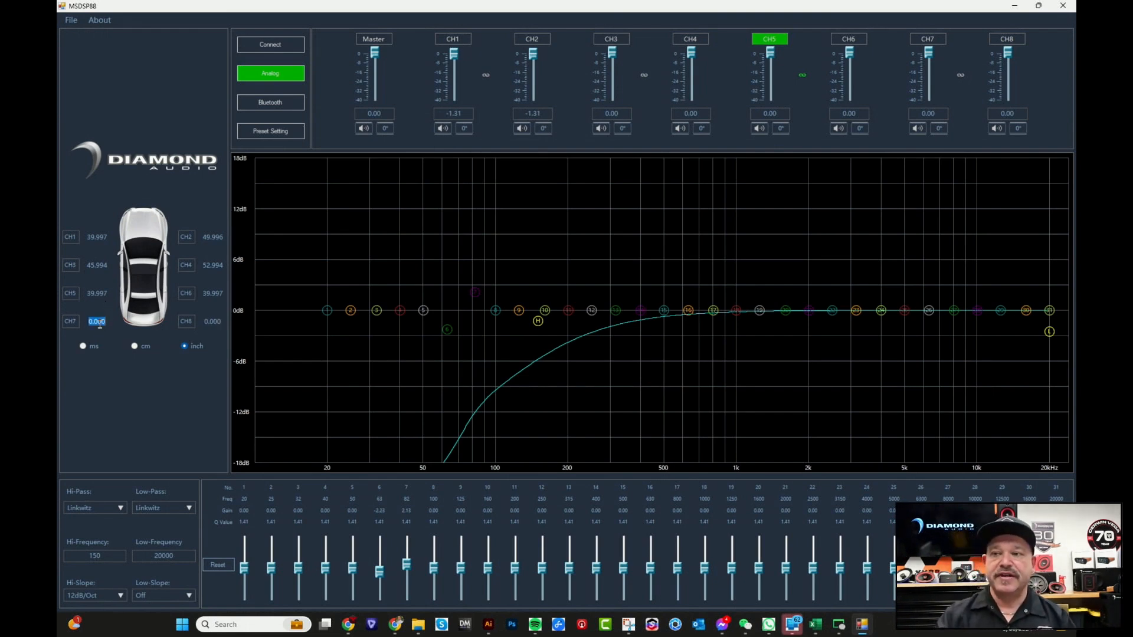
left_click(99, 322)
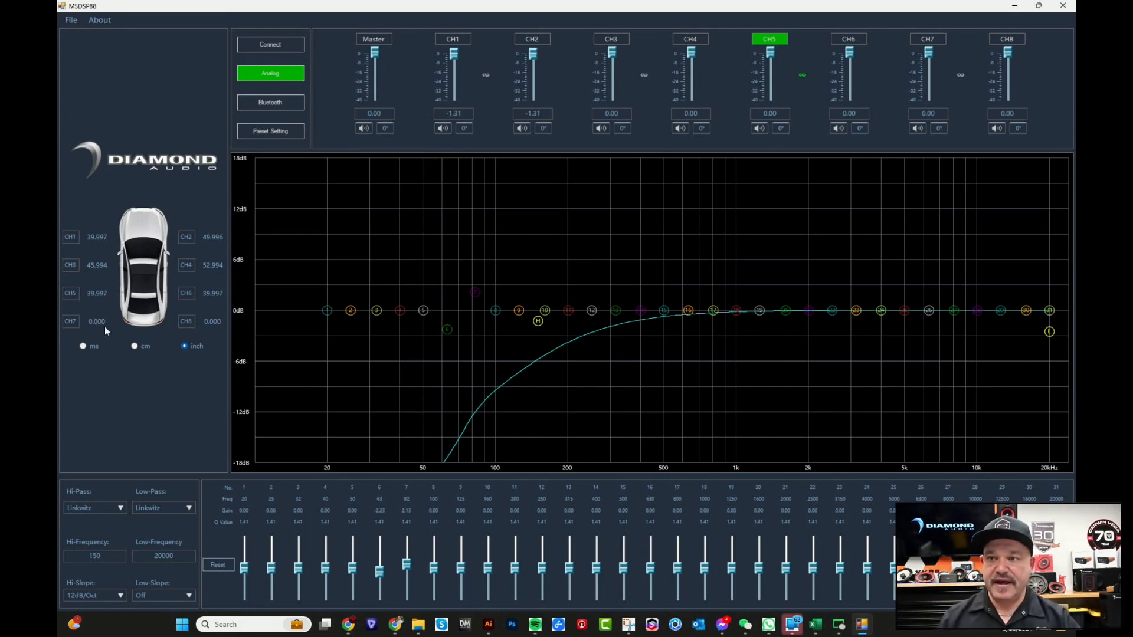
left_click(215, 322)
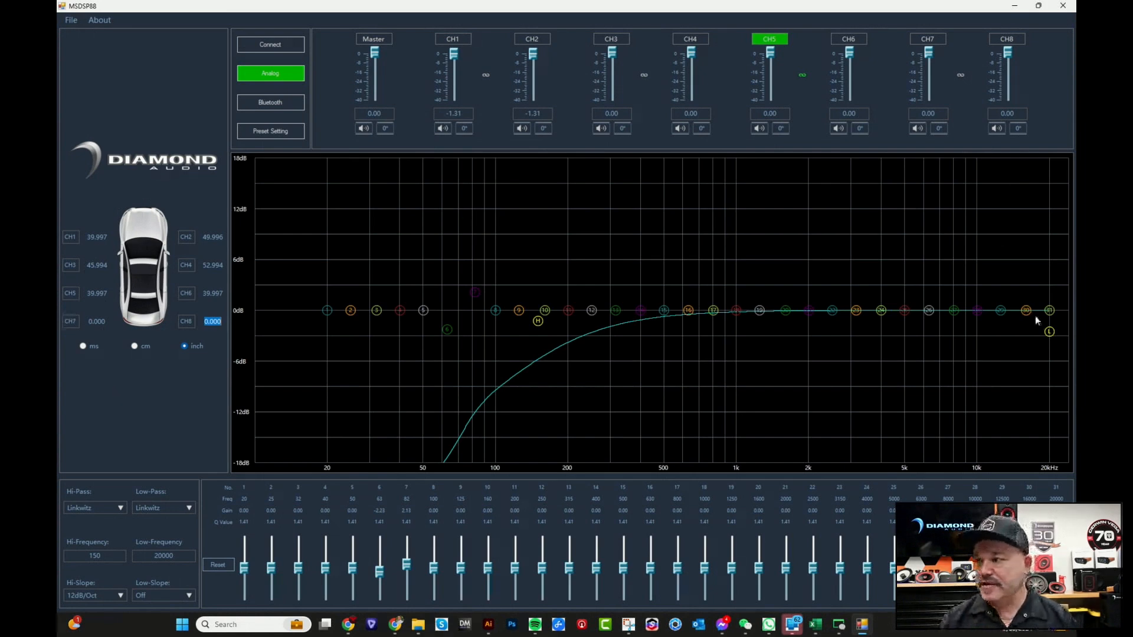
Try boosting CH5's high-frequency bands 29 and 30, and bring both back to about 0 dB
left_click_drag(1026, 310, 1000, 296)
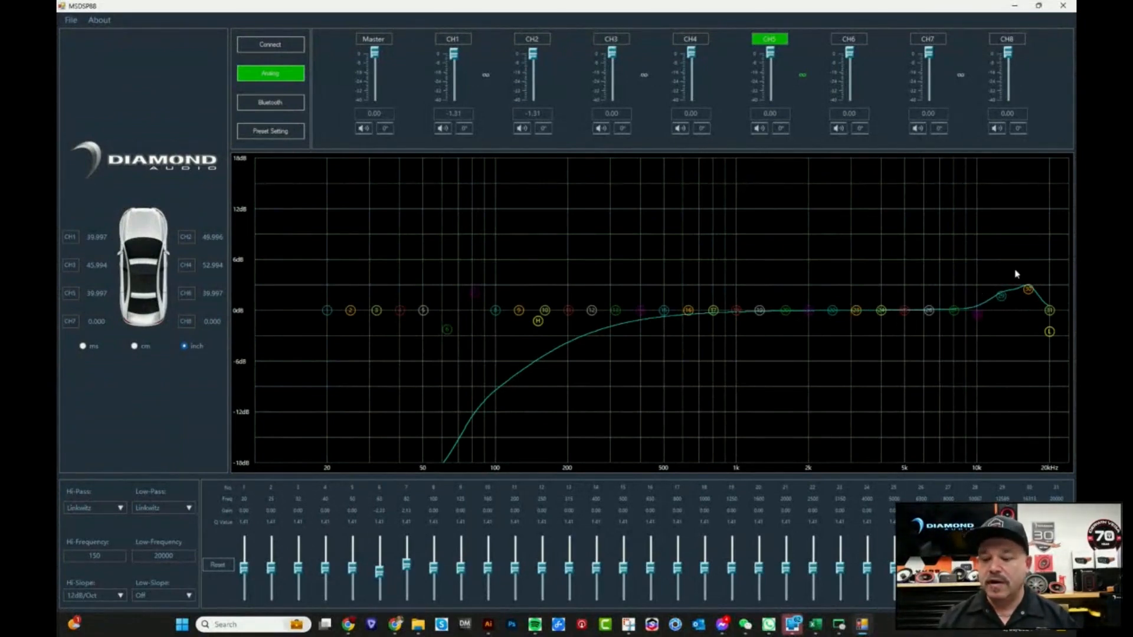
left_click_drag(1001, 300, 999, 309)
left_click_drag(1028, 289, 1025, 312)
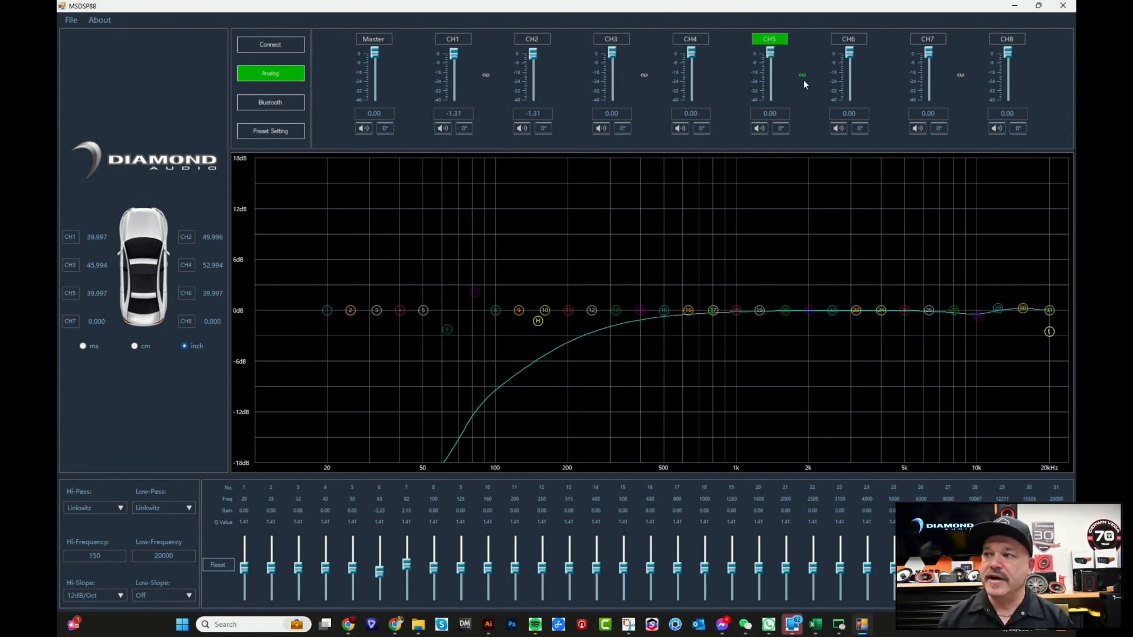
Unlink CH5 from CH6, lower CH5's level to -3.08 dB, and set CH6's level to -3.08 dB to match
left_click_drag(770, 54, 769, 65)
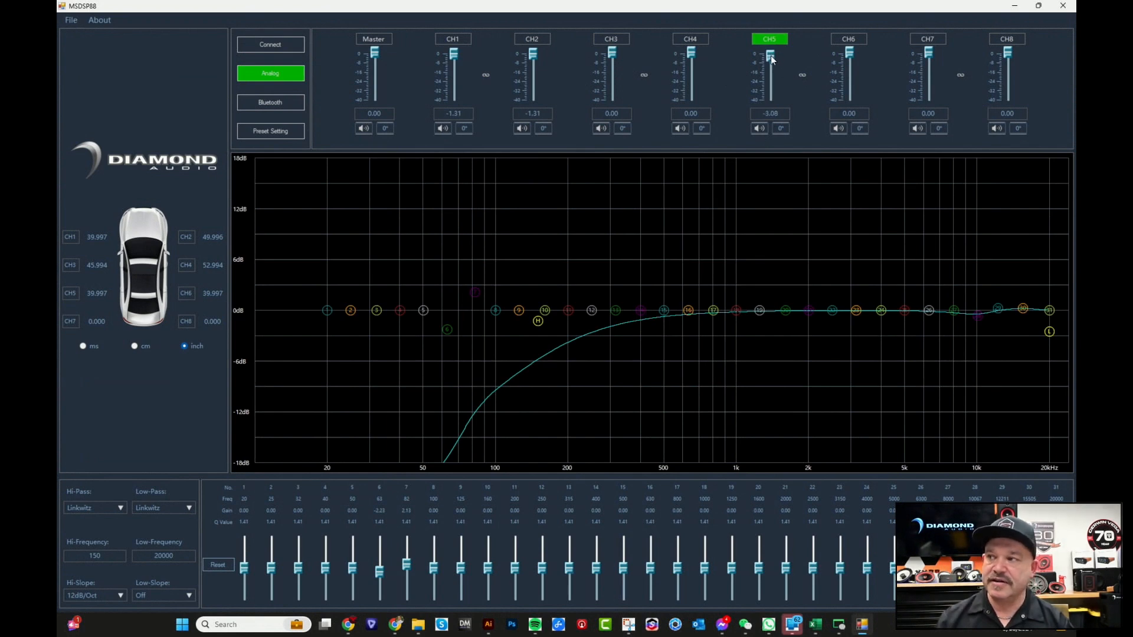
double_click(761, 113)
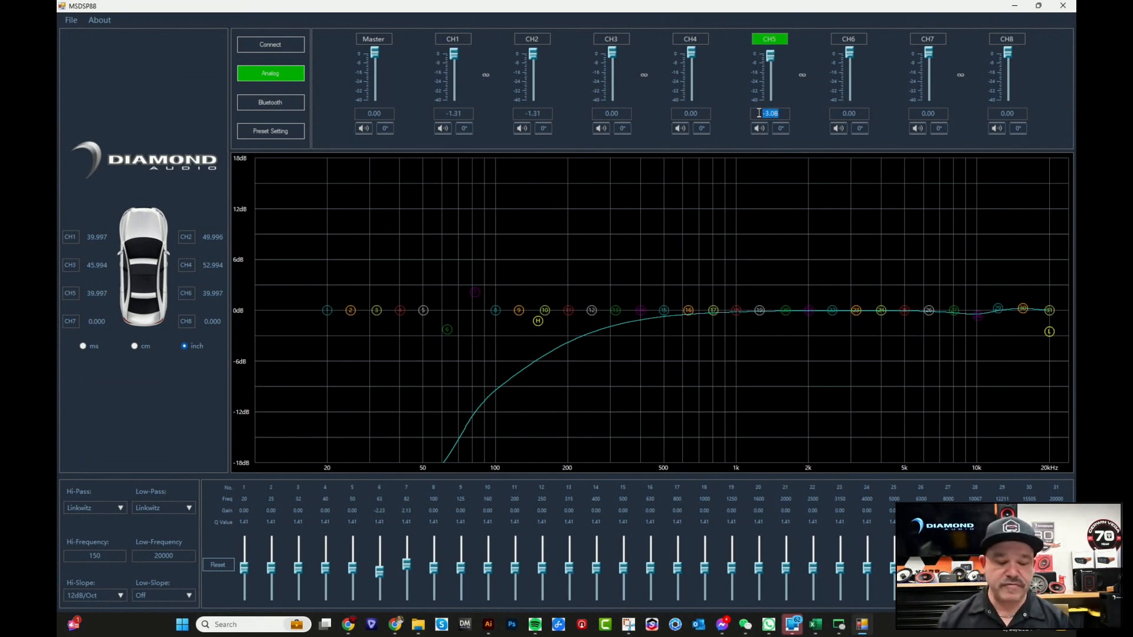
double_click(842, 113)
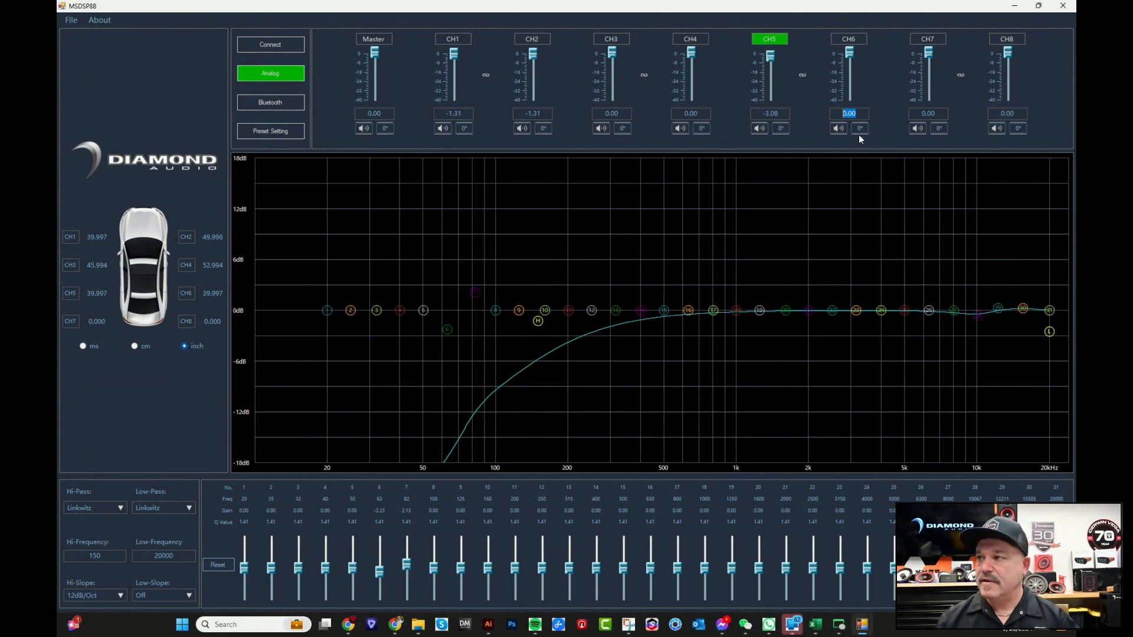
type("-3.08")
key("Return")
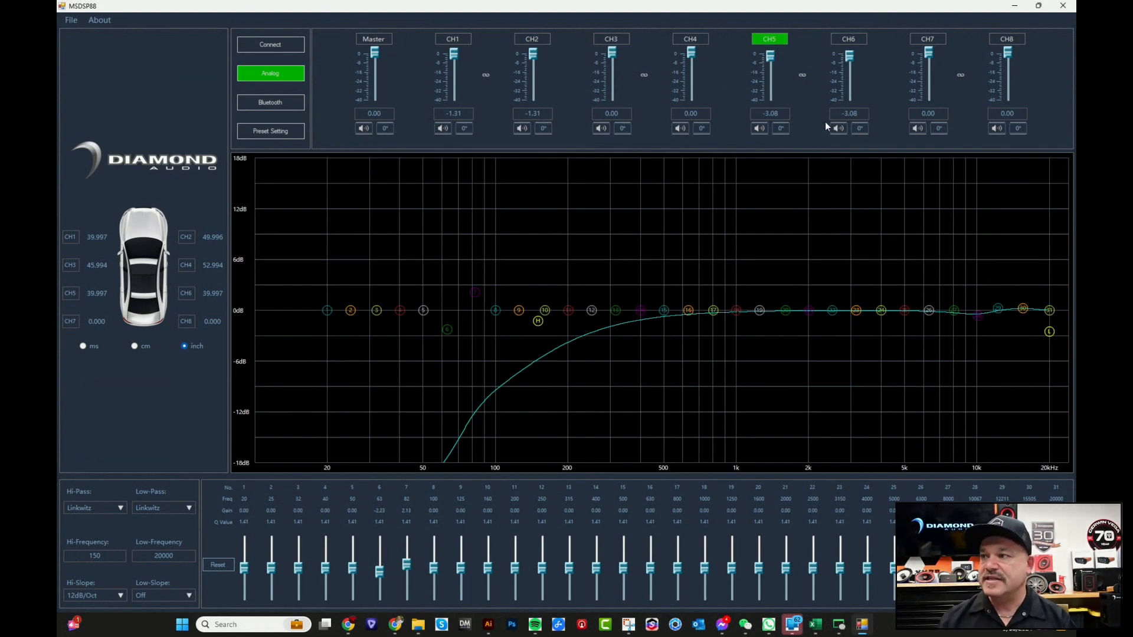
Link CH5 and CH6 again by copying the tuning from CH5 to CH6
left_click(798, 73)
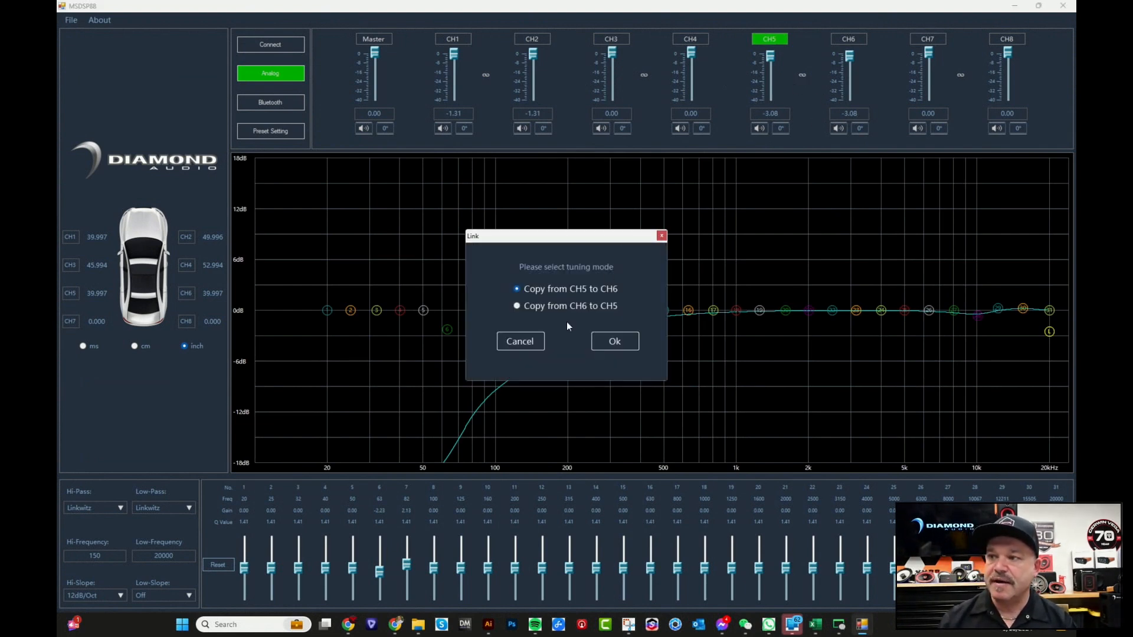
left_click(603, 341)
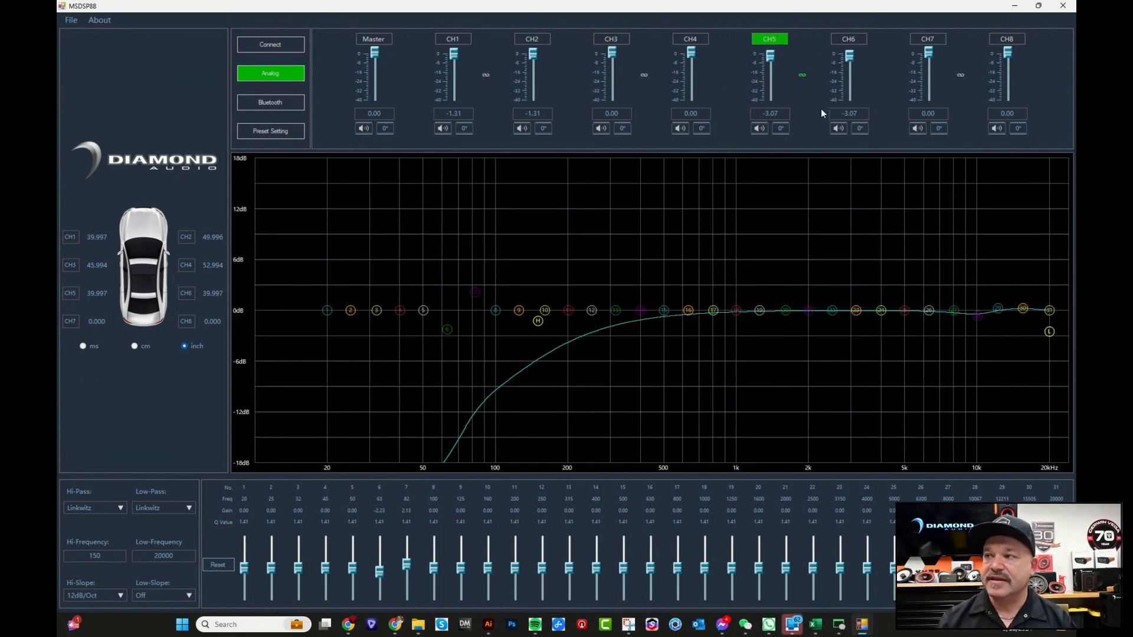
Fine-tune the linked CH5 and CH6 output levels to -3.00 dB
left_click(834, 131)
left_click(835, 130)
left_click(837, 131)
left_click(837, 131)
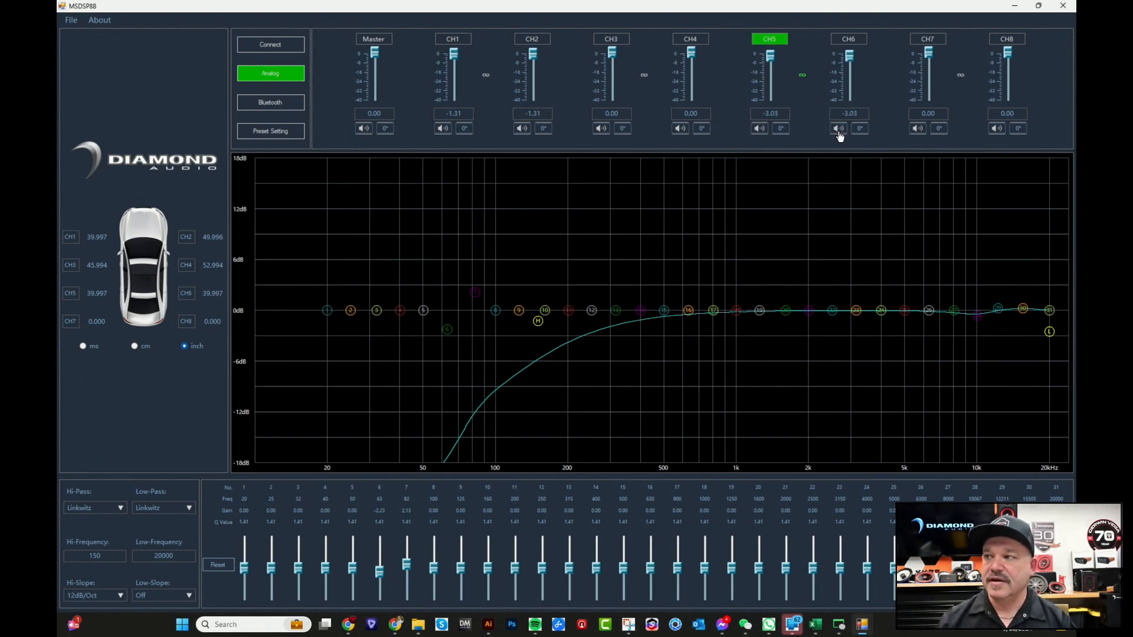
left_click(865, 131)
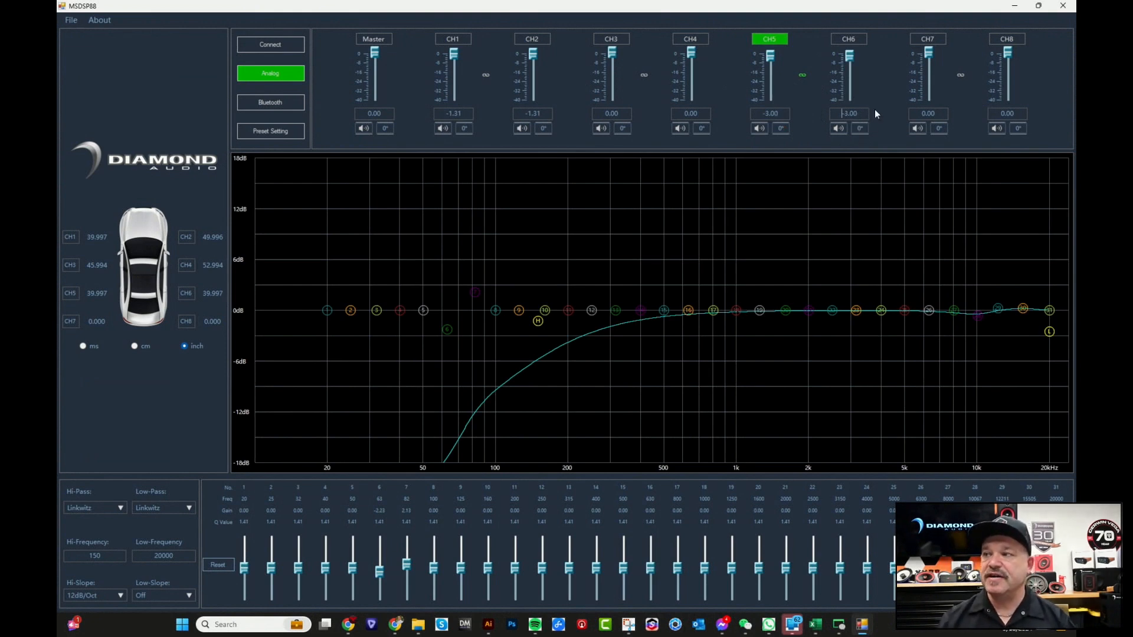
Lower the linked CH5 and CH6 levels to -4.39 dB and CH7's level to -7.47 dB
scroll(848, 59, "down", 3)
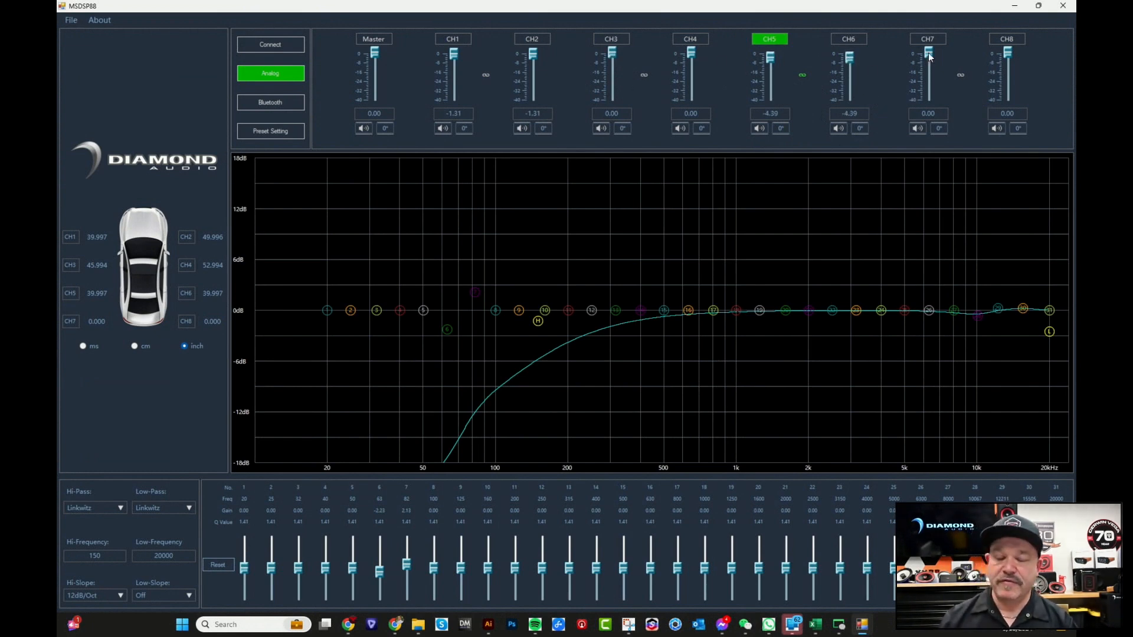
mouse_move(929, 52)
left_mouse_down()
mouse_move(927, 86)
mouse_move(929, 64)
left_mouse_up()
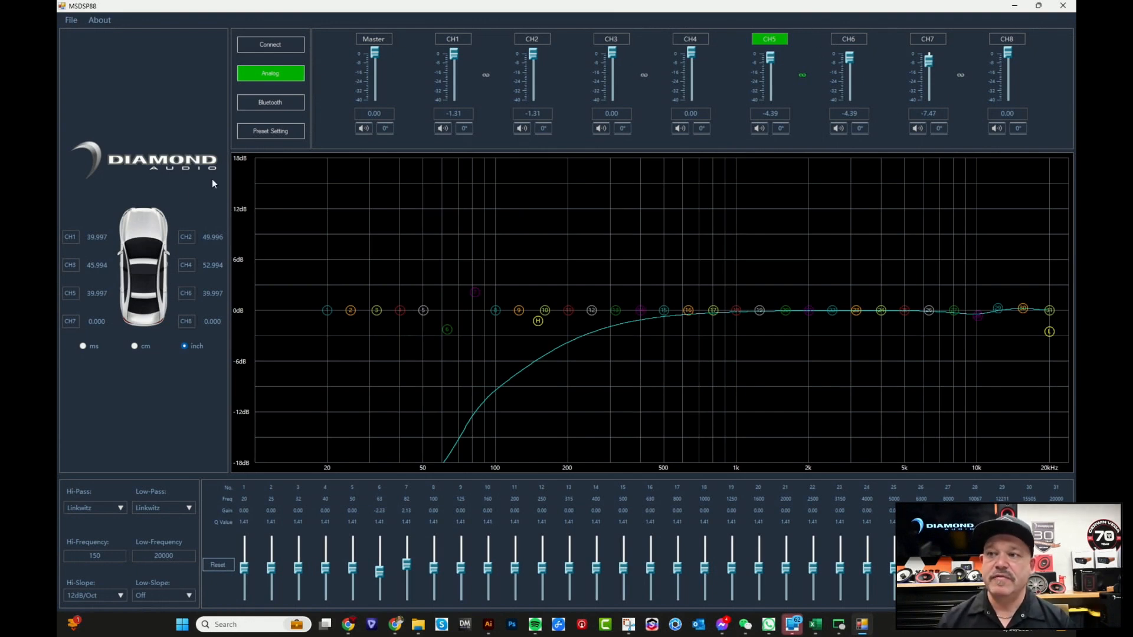
Open the preset settings and save the current tuning to device preset A
left_click(271, 133)
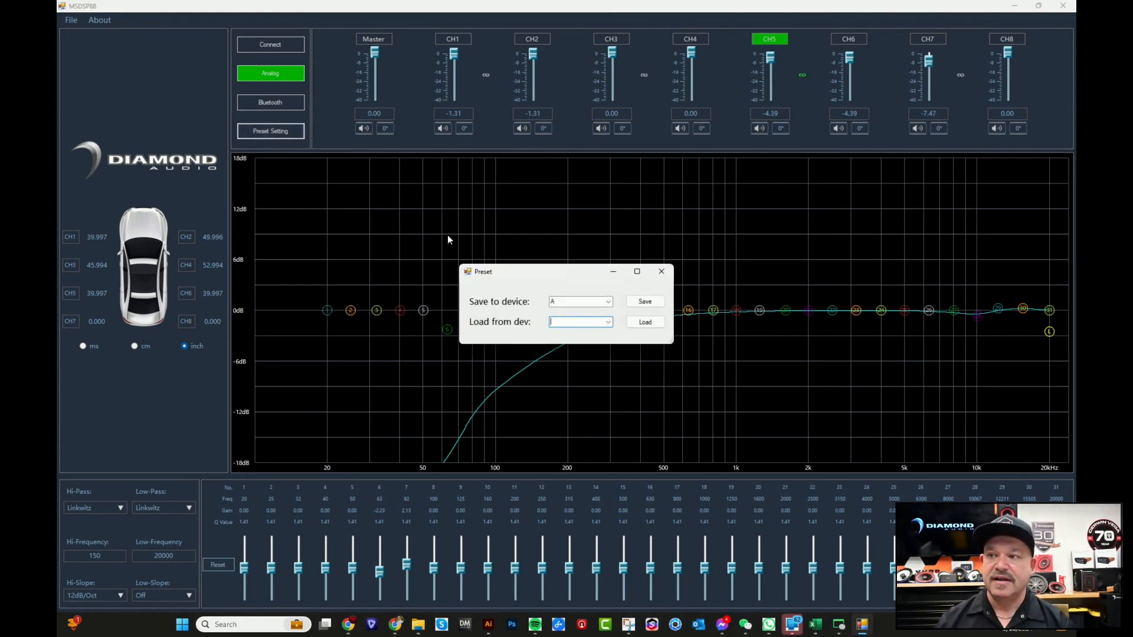
left_click(608, 302)
left_click(609, 309)
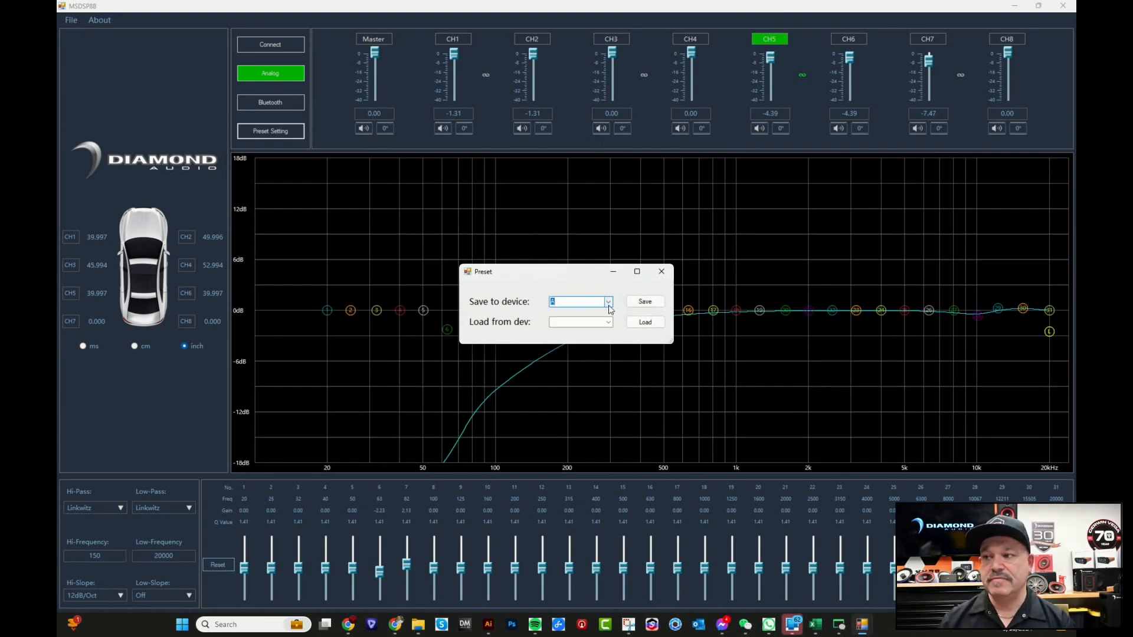
left_click(649, 307)
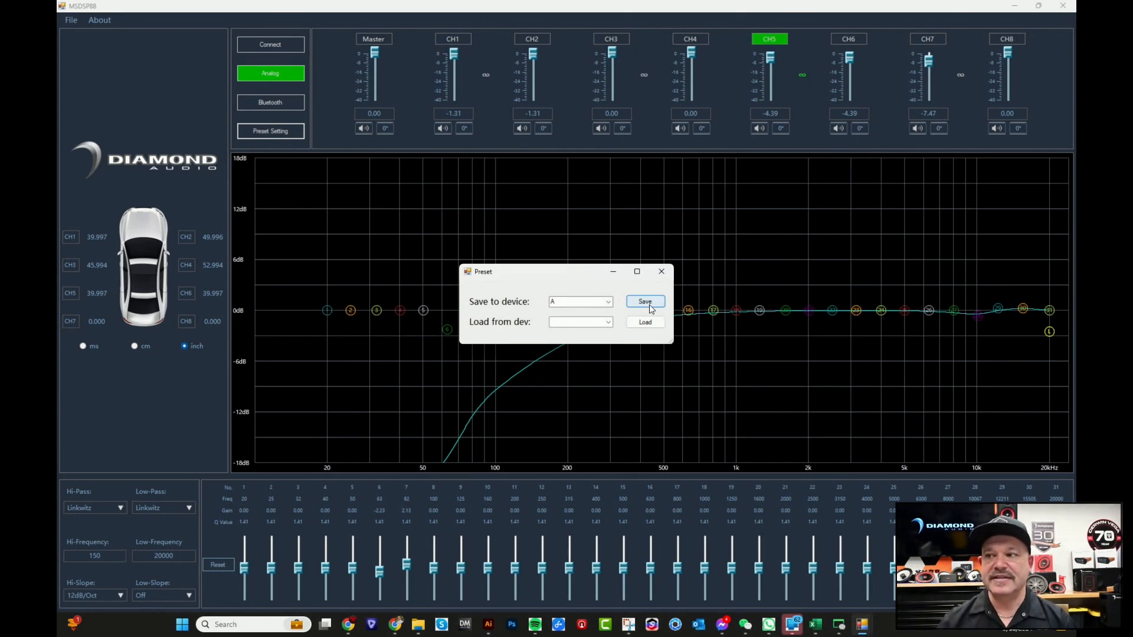
Try B as the preset to load from the device, and change that selection to A
left_click(609, 323)
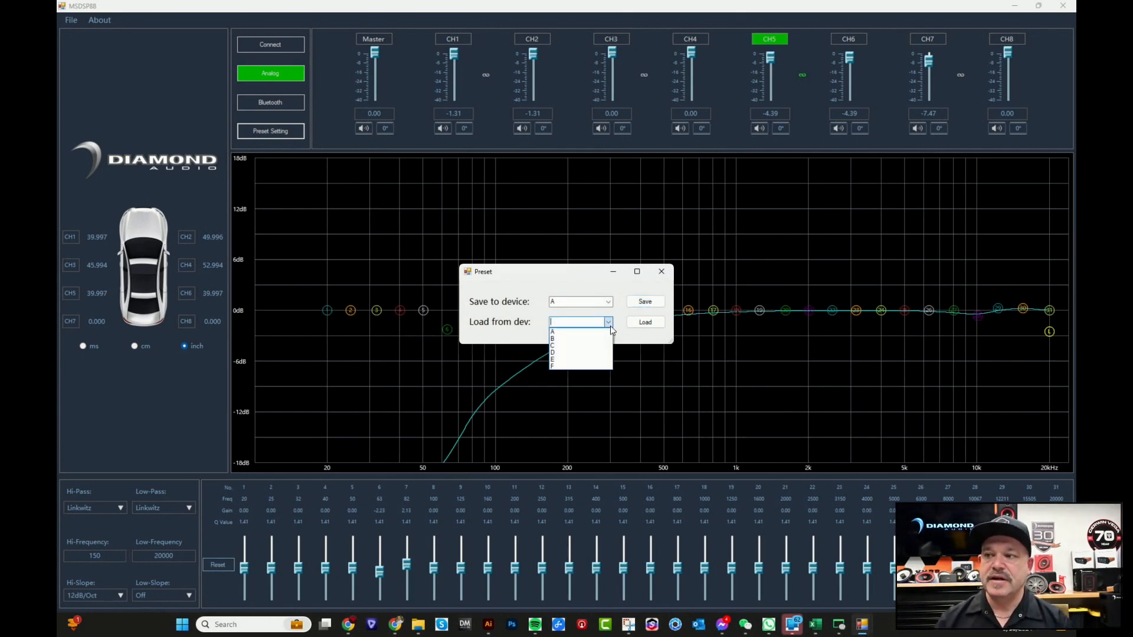
left_click(523, 340)
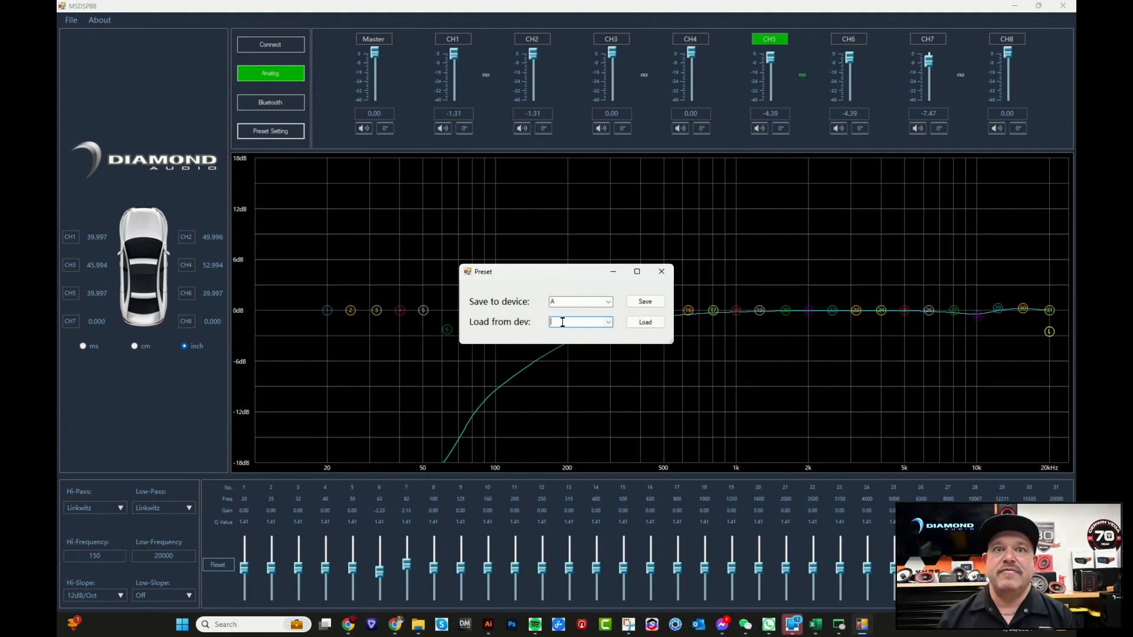
left_click(608, 323)
left_click(583, 343)
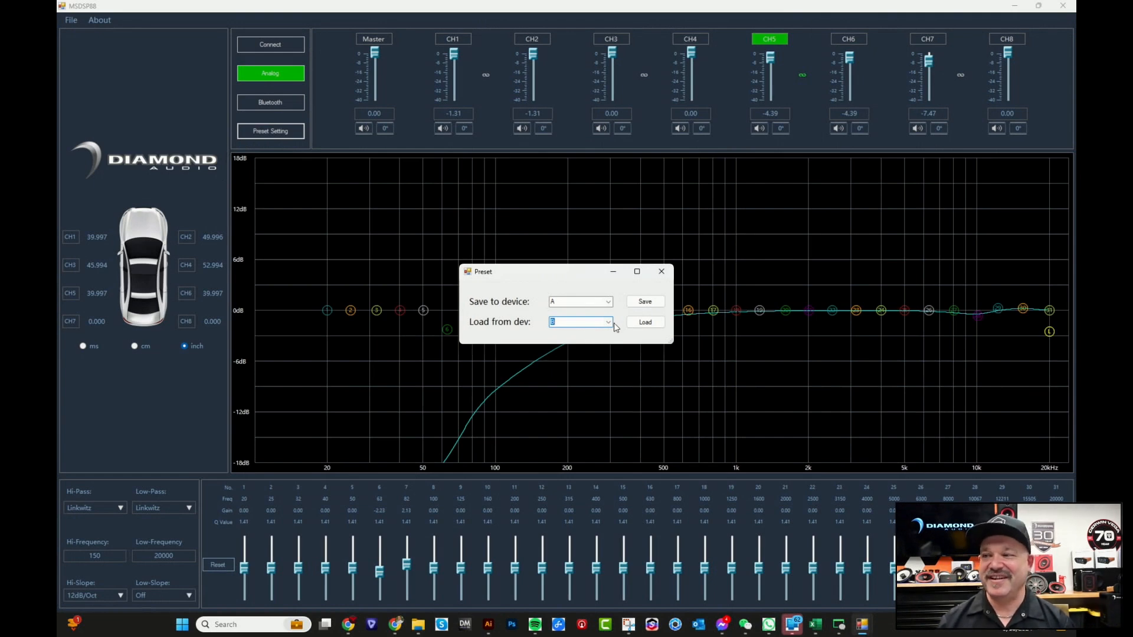
left_click(609, 323)
left_click(584, 332)
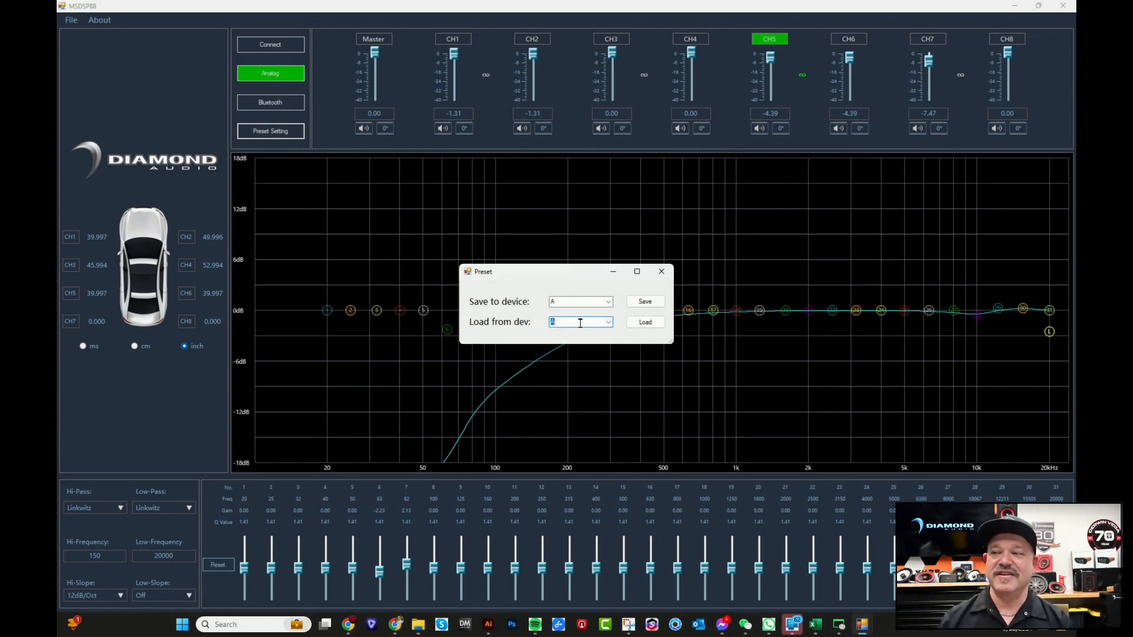
Save the tuning to device preset A again and close the preset settings
left_click(638, 303)
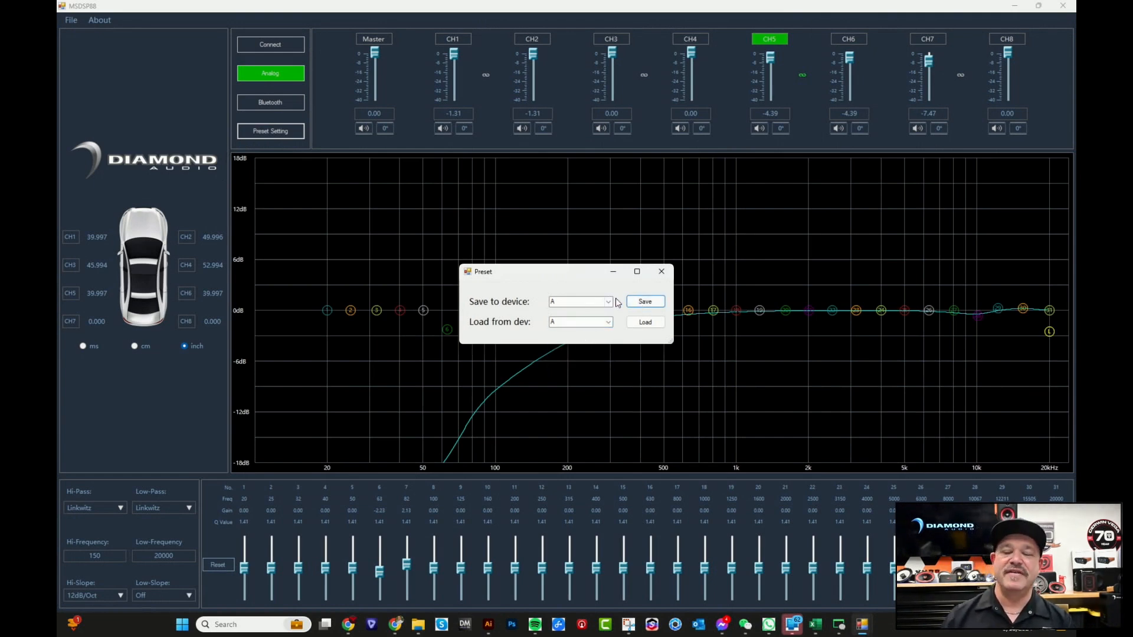
left_click(662, 273)
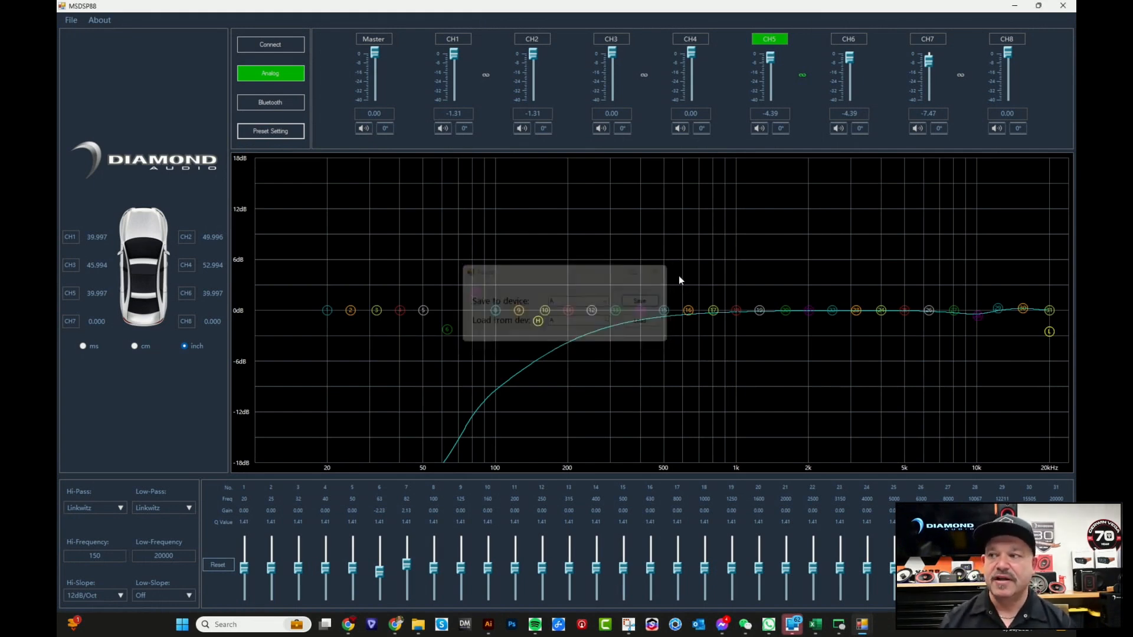